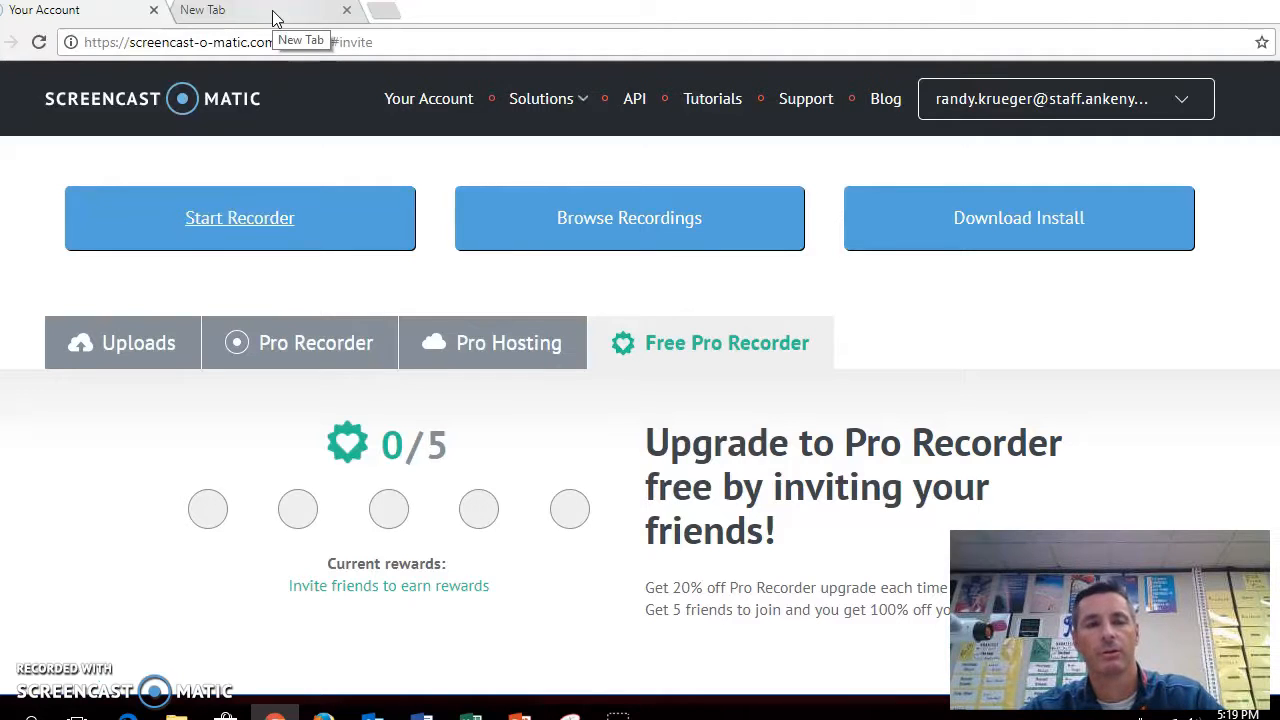
Open a new browser tab and go to weebly.com
click(277, 18)
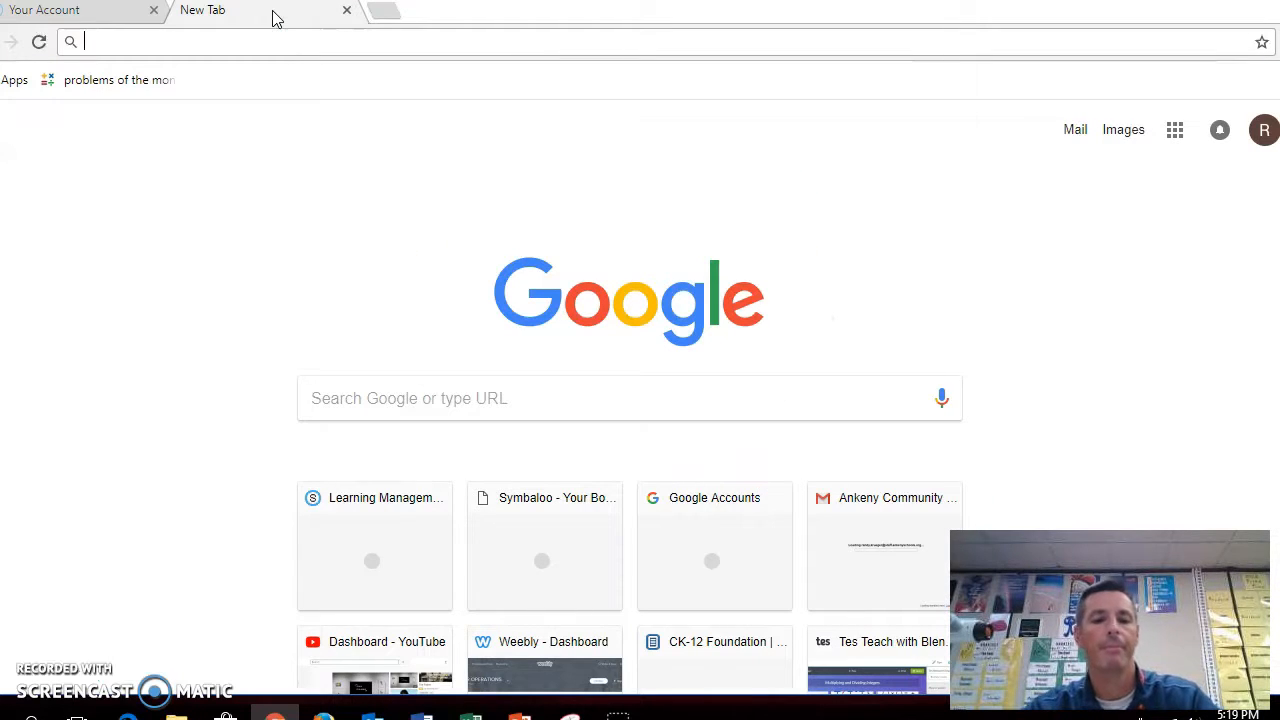
text(weebly.com)
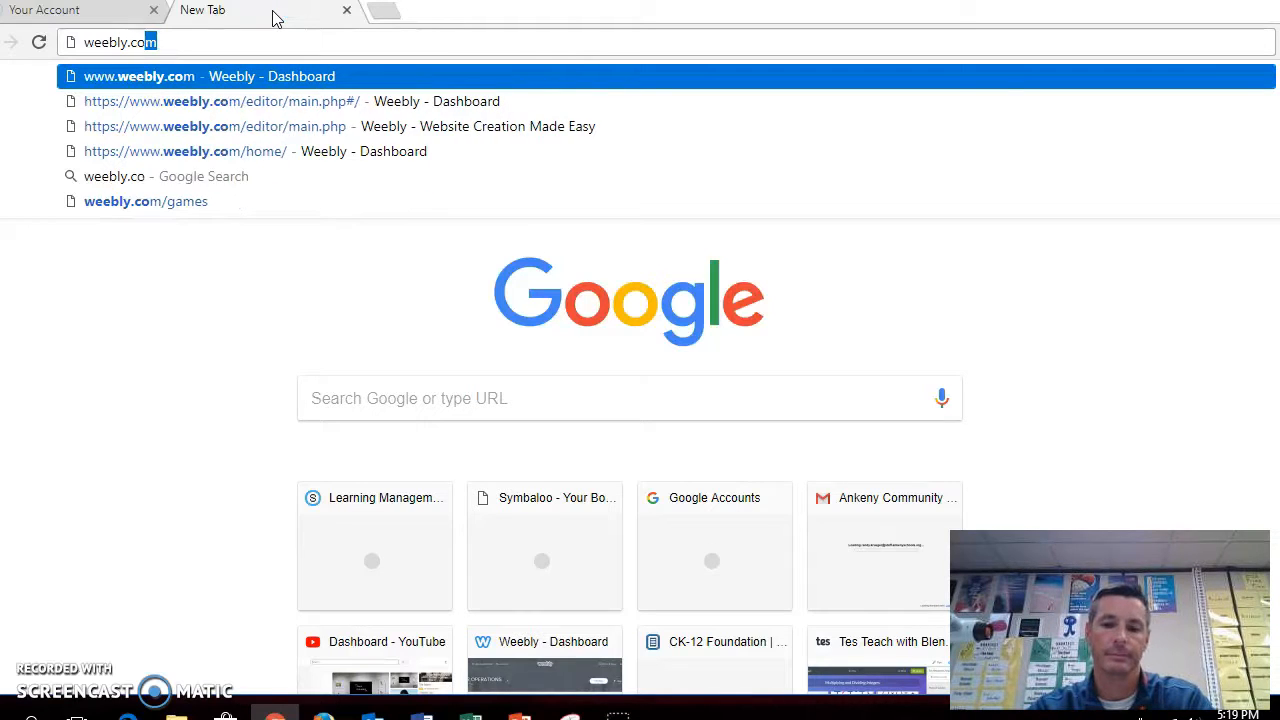
key(Return)
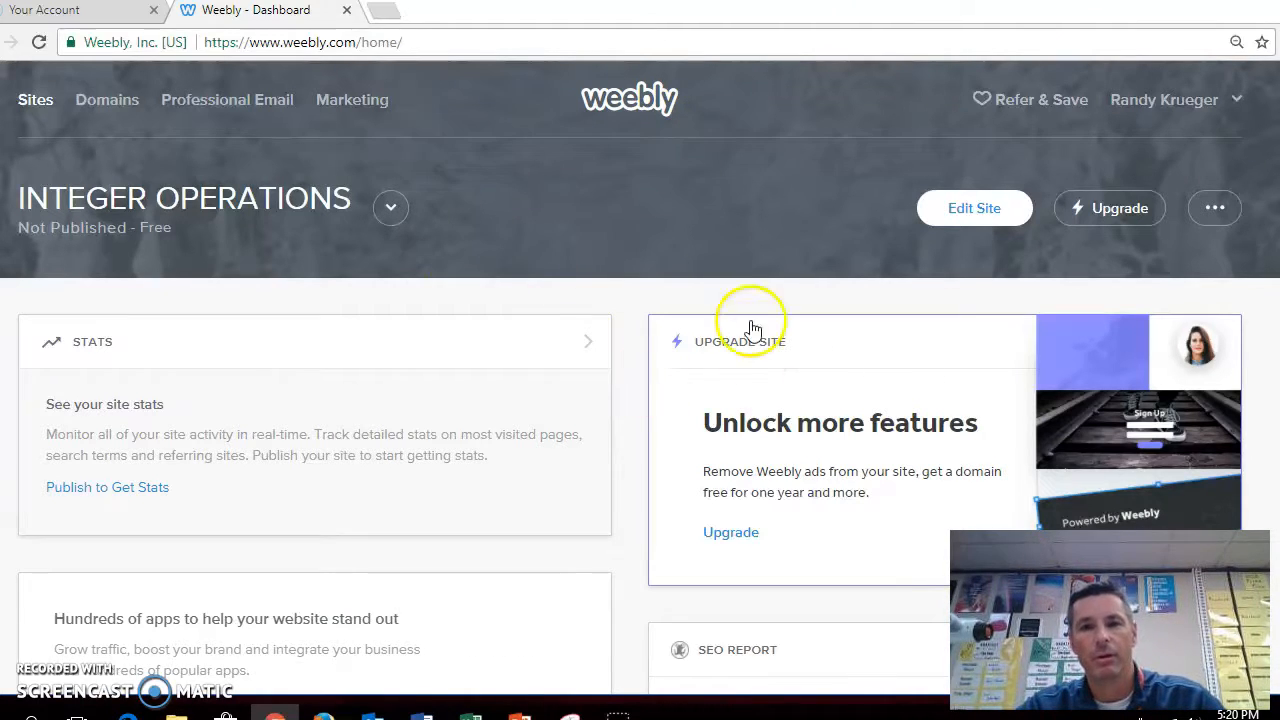
Start creating a new site and answer No to building an online store
click(388, 208)
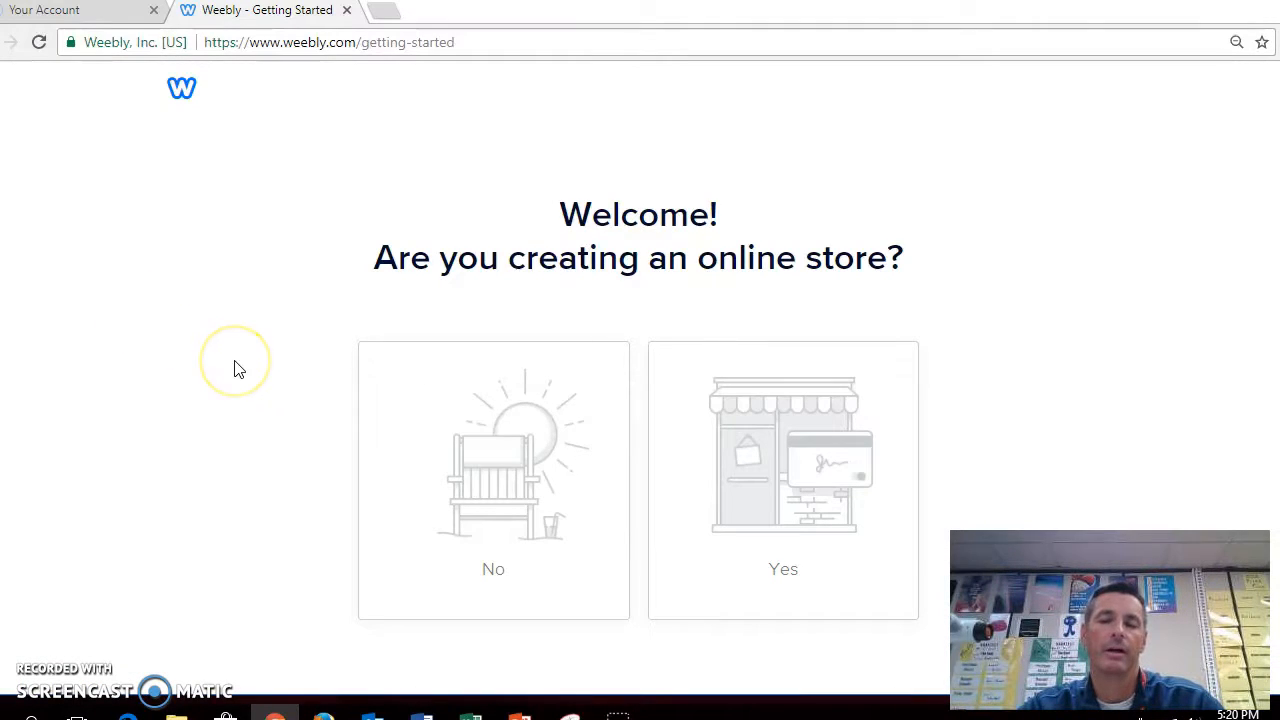
click(471, 451)
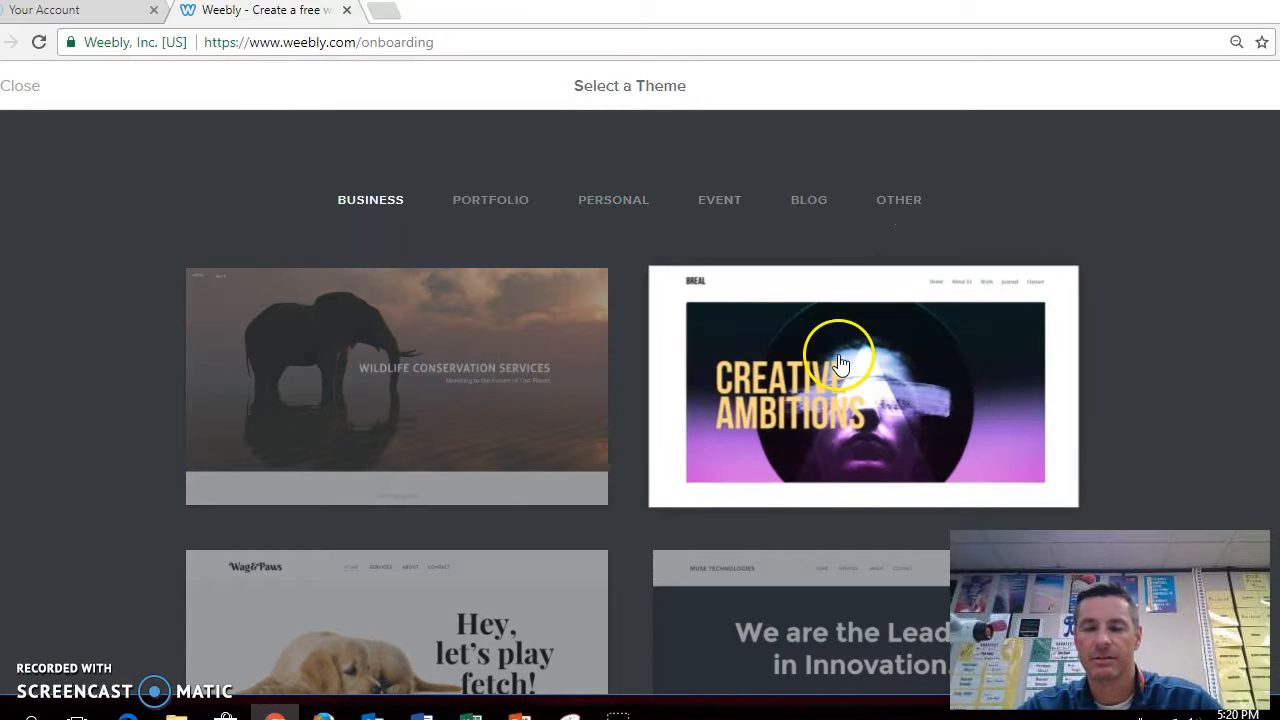
Choose the Breal business theme and start editing it
click(929, 395)
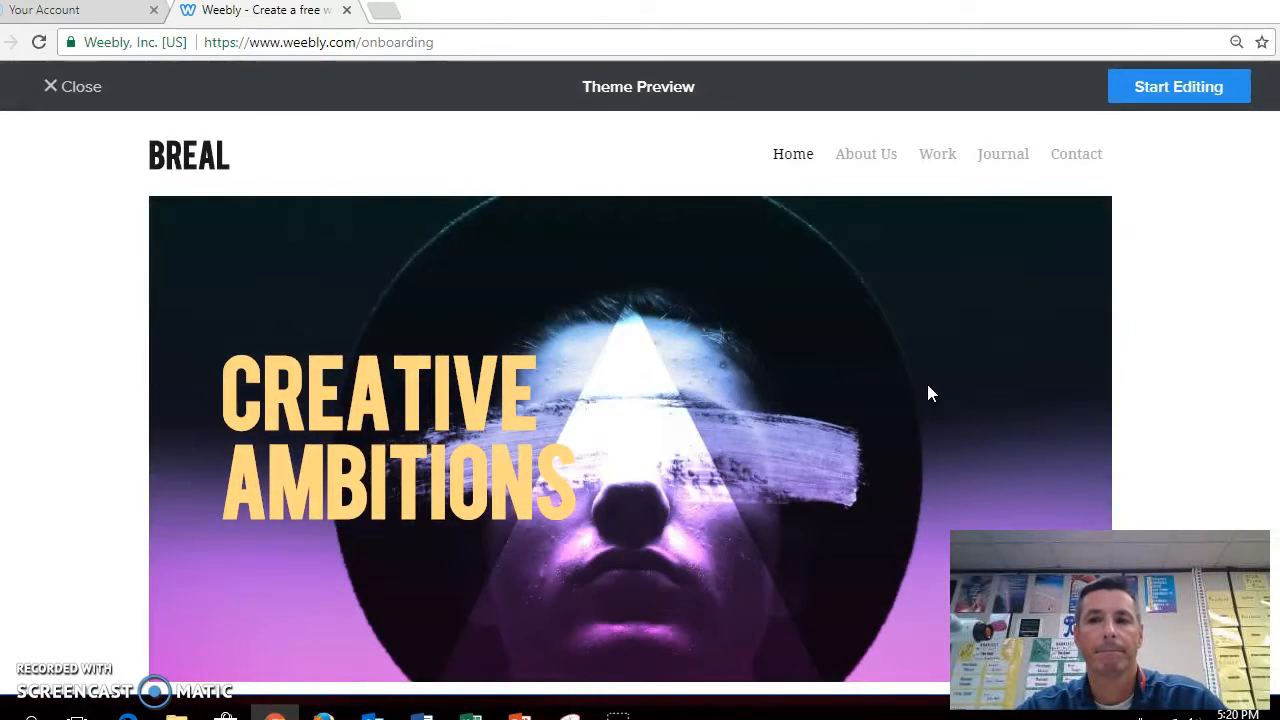
click(1185, 88)
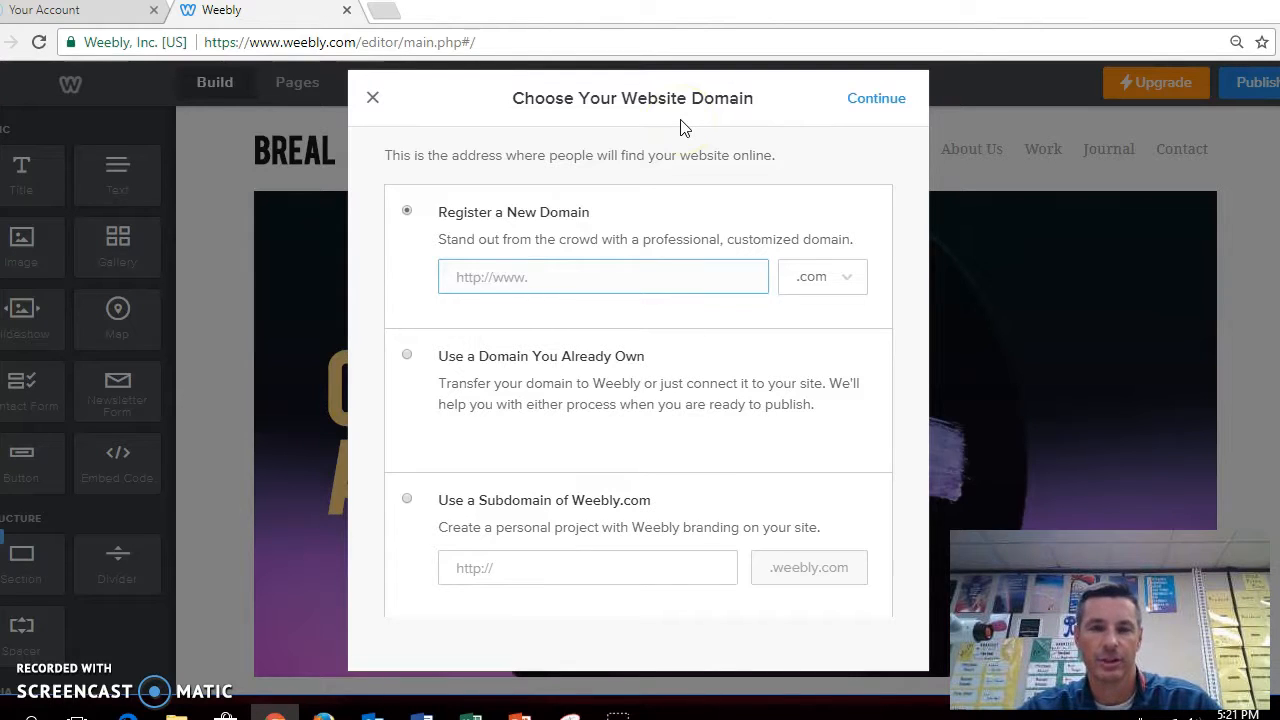
Set the website address to the Weebly subdomain intergersrandy and continue
click(407, 500)
click(500, 568)
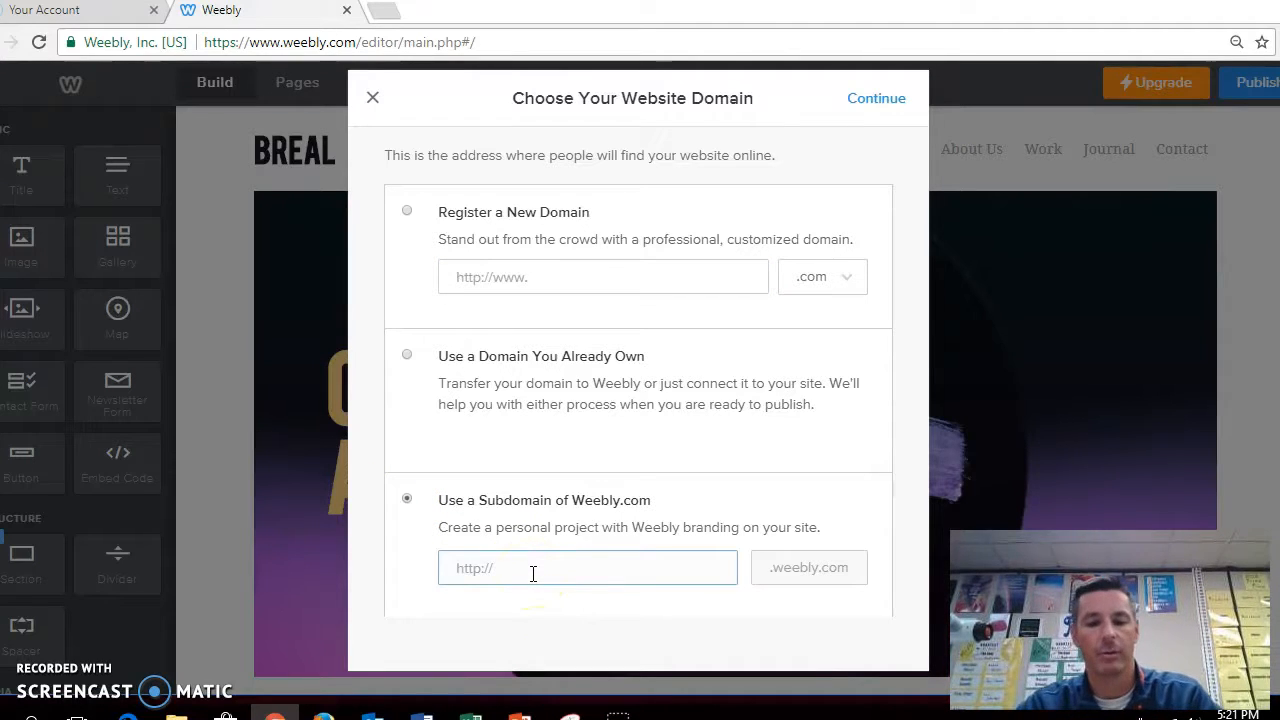
text(intergers)
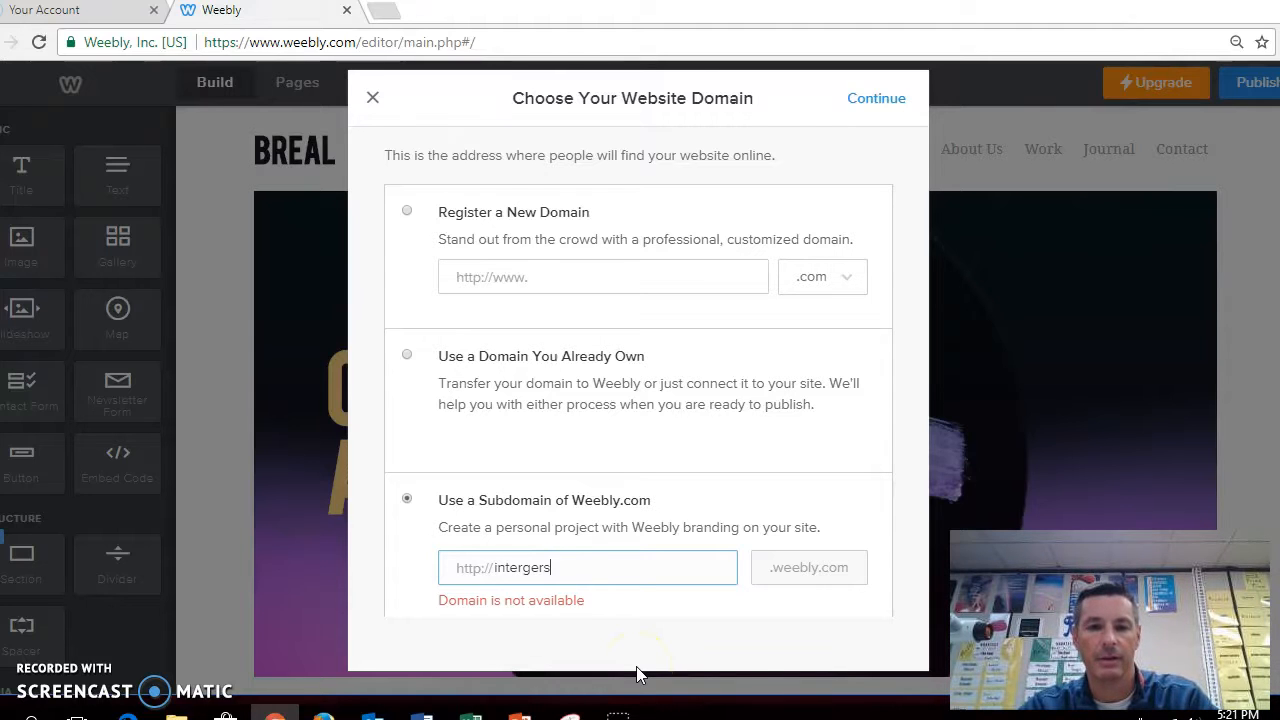
text(randy)
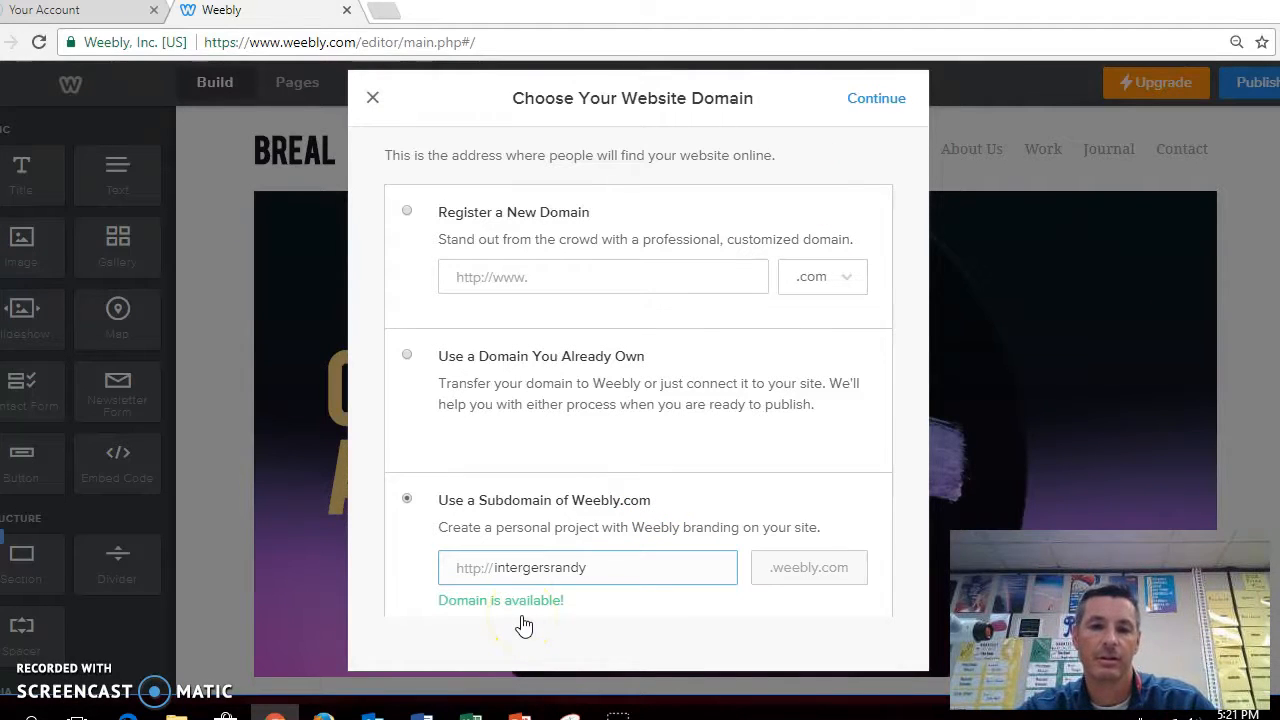
click(874, 100)
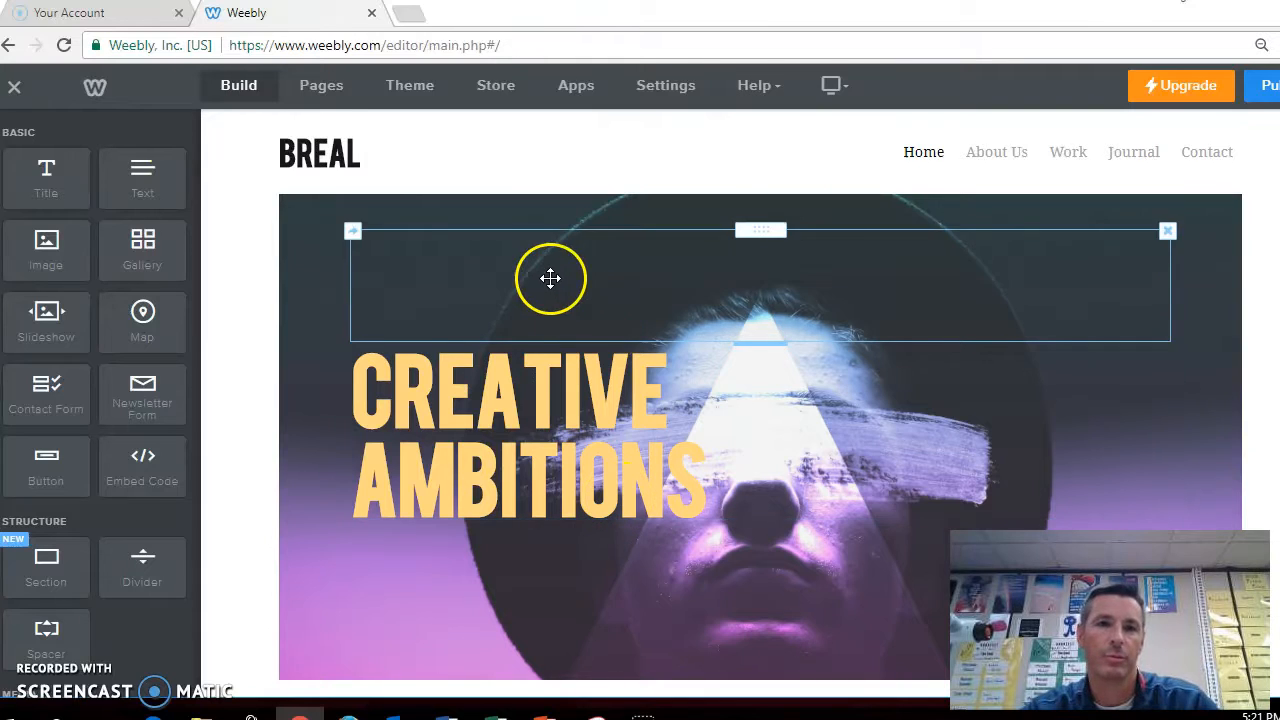
click(332, 160)
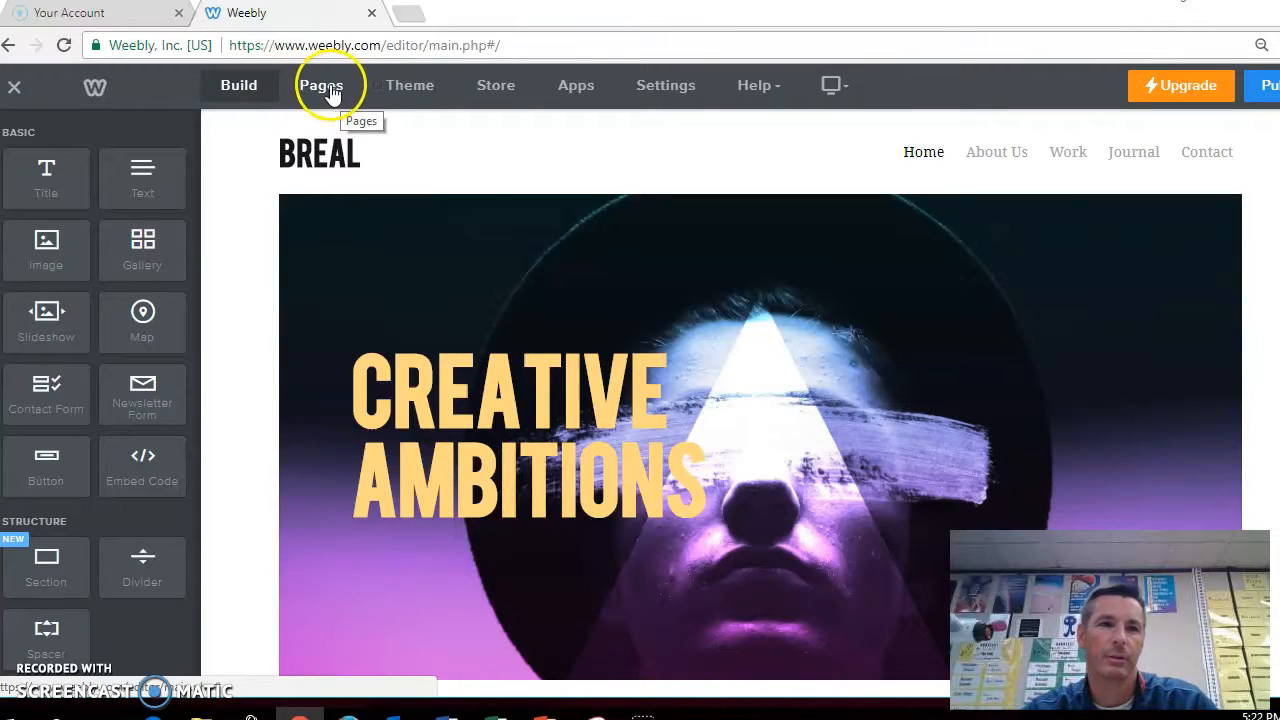
scroll(91, 216, down, 3)
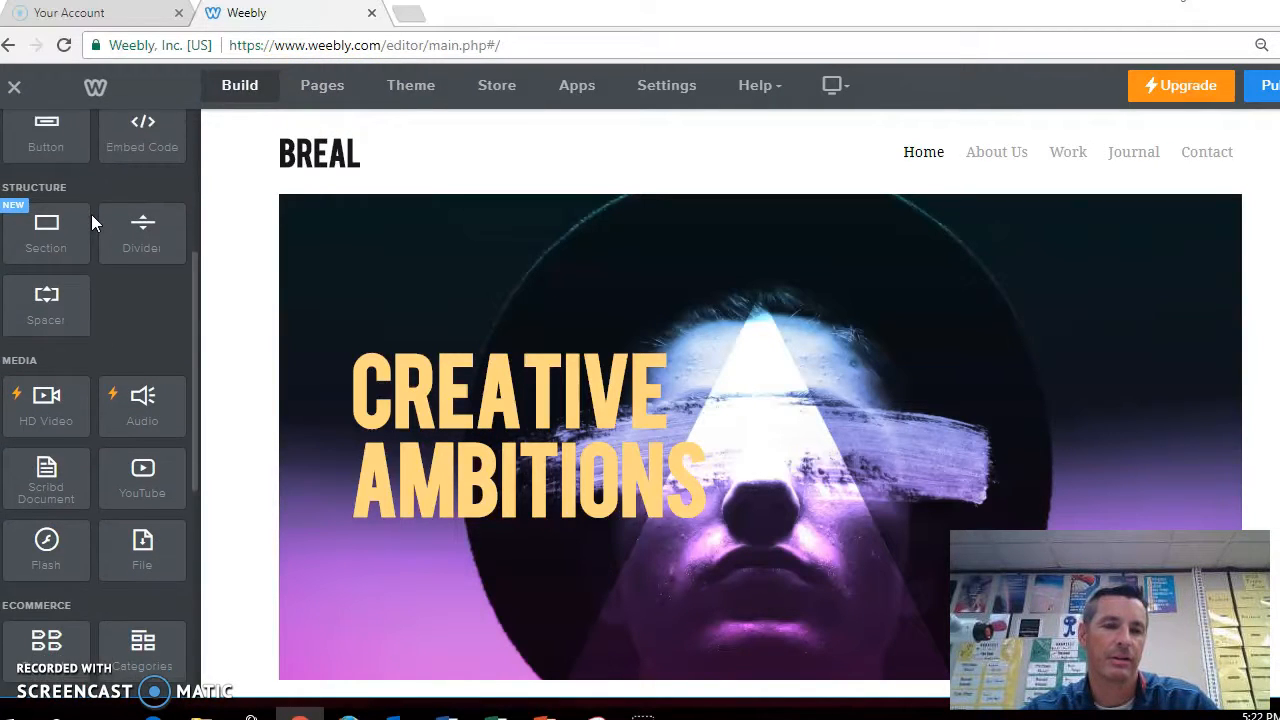
scroll(91, 216, down, 5)
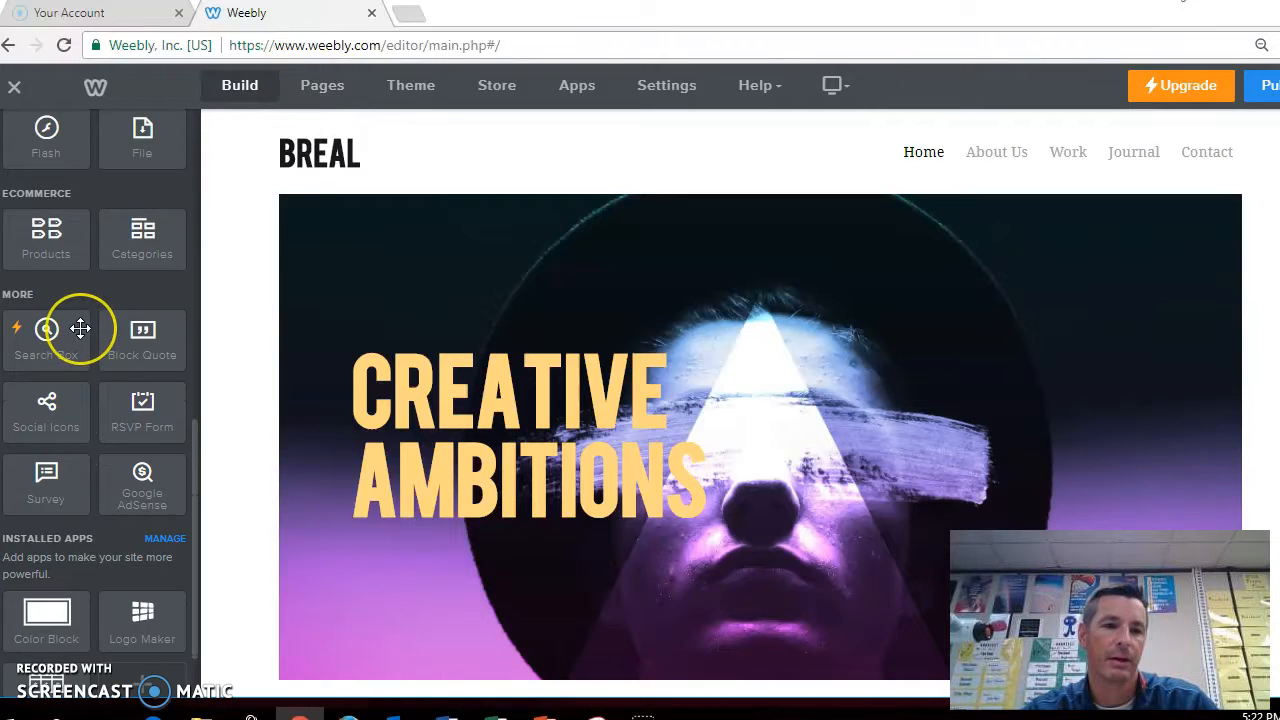
scroll(80, 328, up, 8)
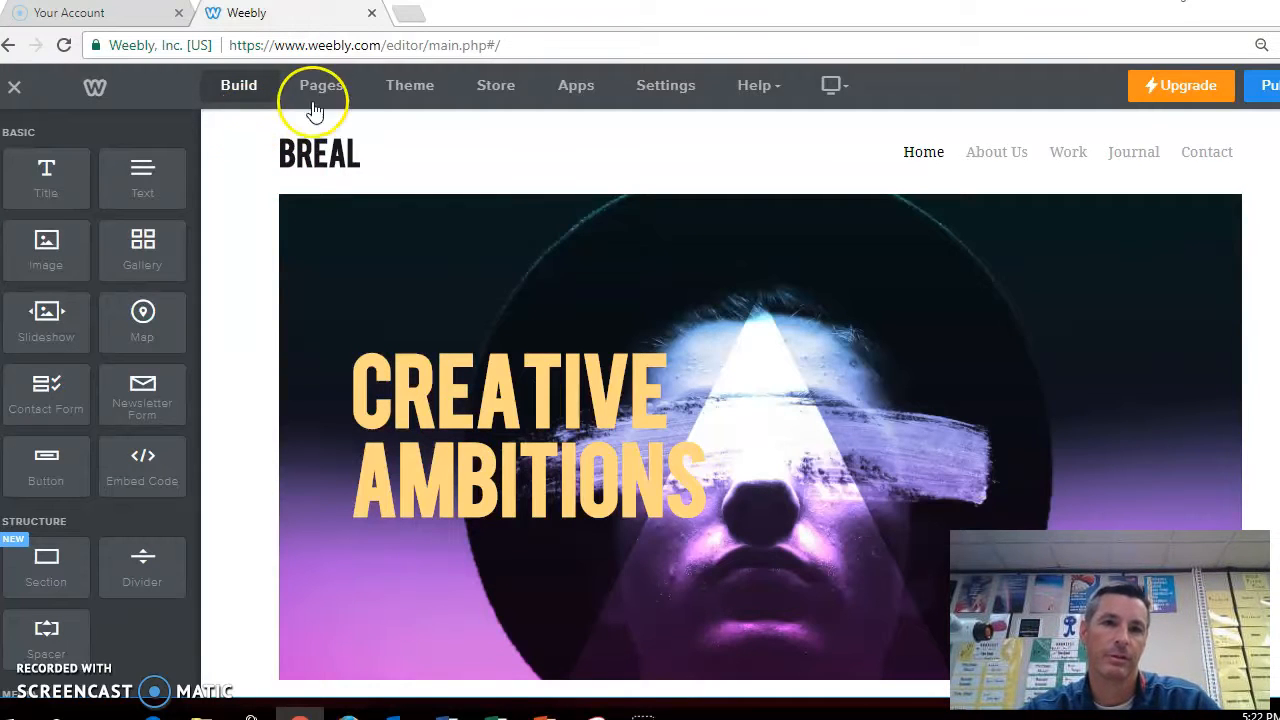
Rename the About Us page to Adding Integers
click(324, 95)
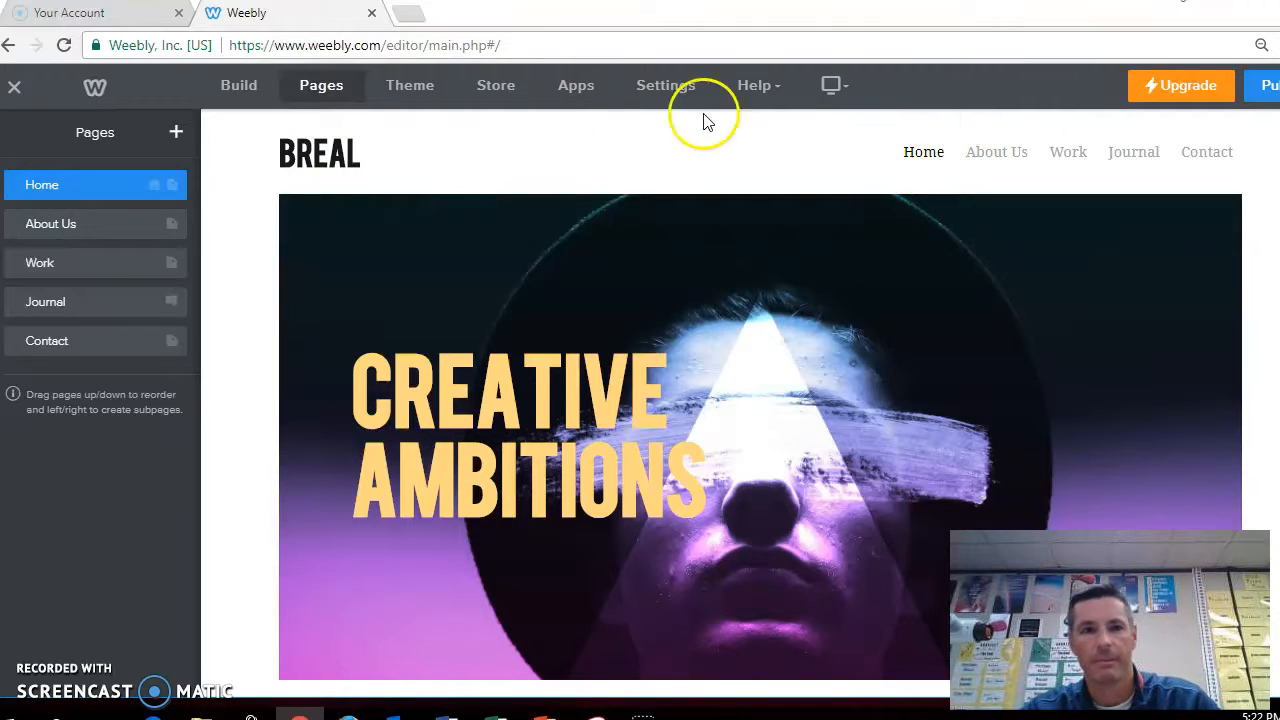
click(89, 223)
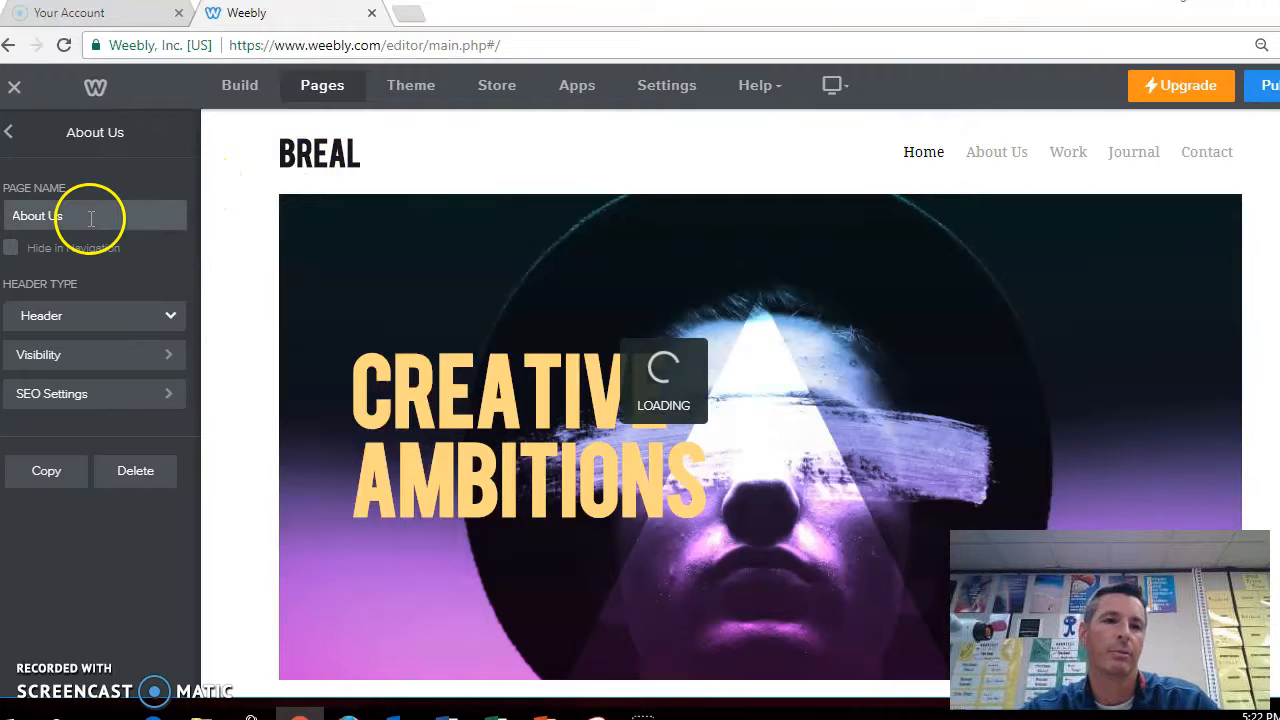
click(91, 218)
key(BackSpace)
key(BackSpace)
key(BackSpace)
key(BackSpace)
key(BackSpace)
key(BackSpace)
key(BackSpace)
key(BackSpace)
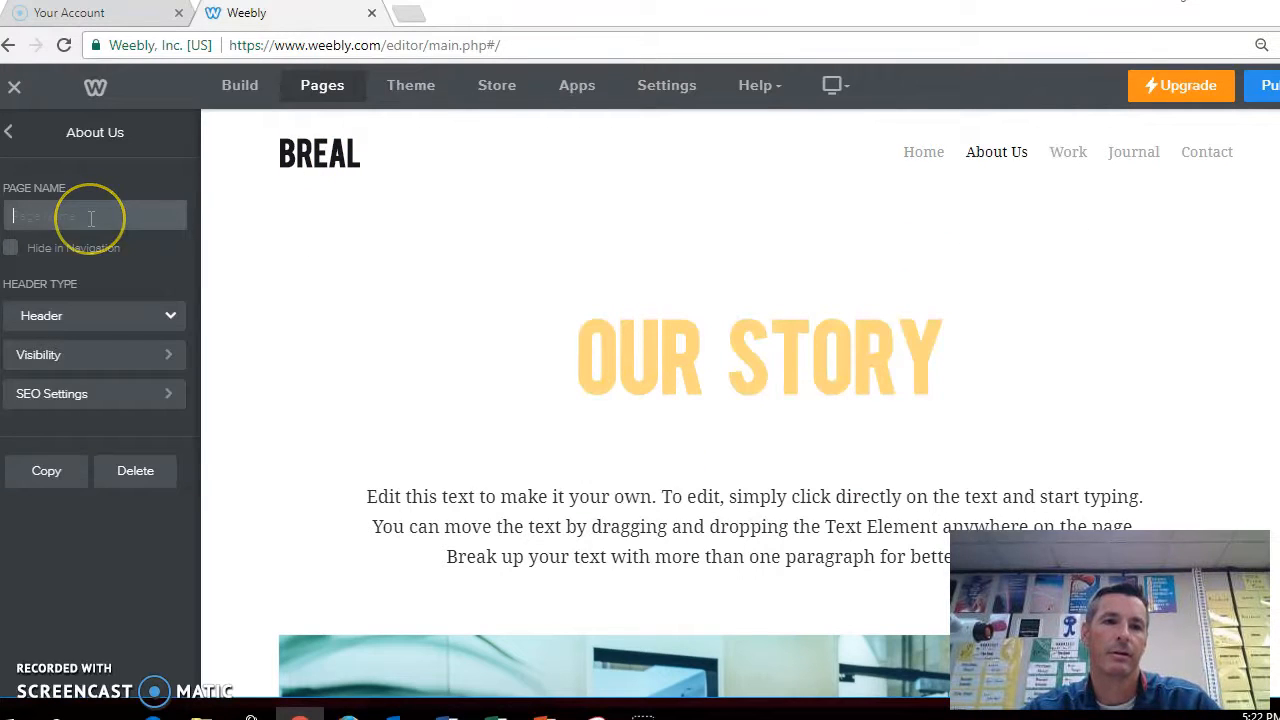
text(Adding Integers)
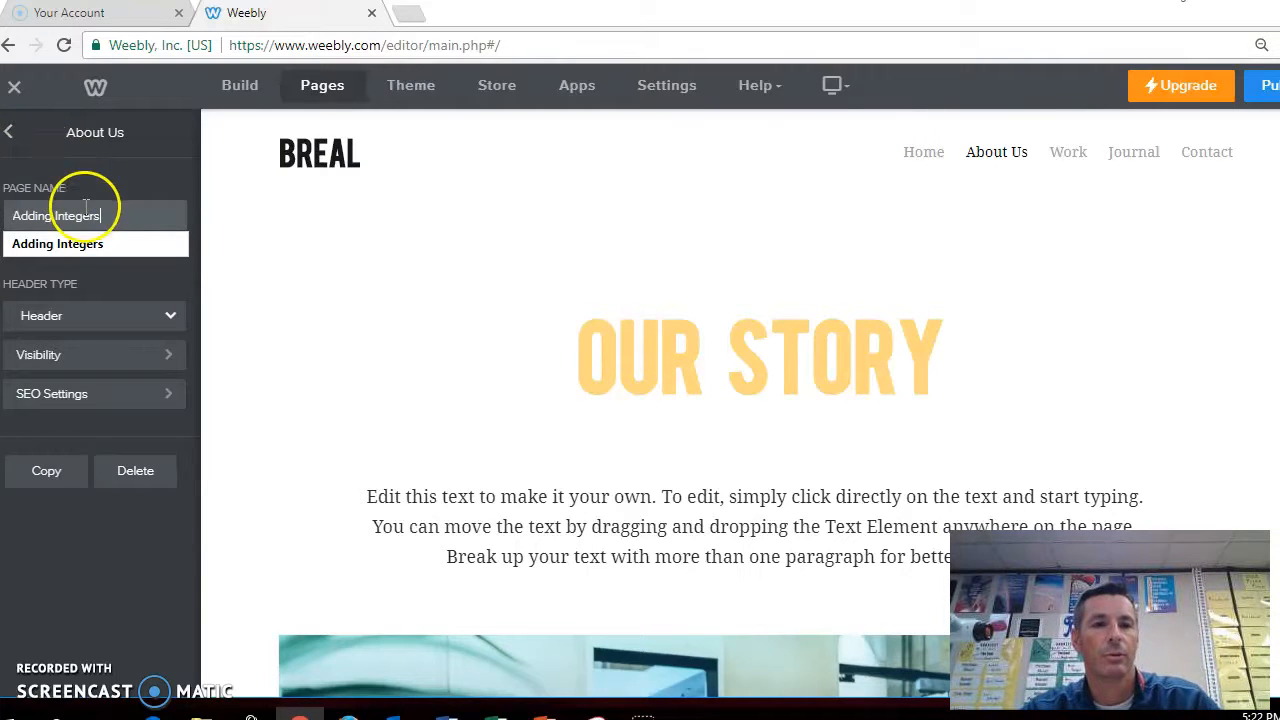
click(10, 134)
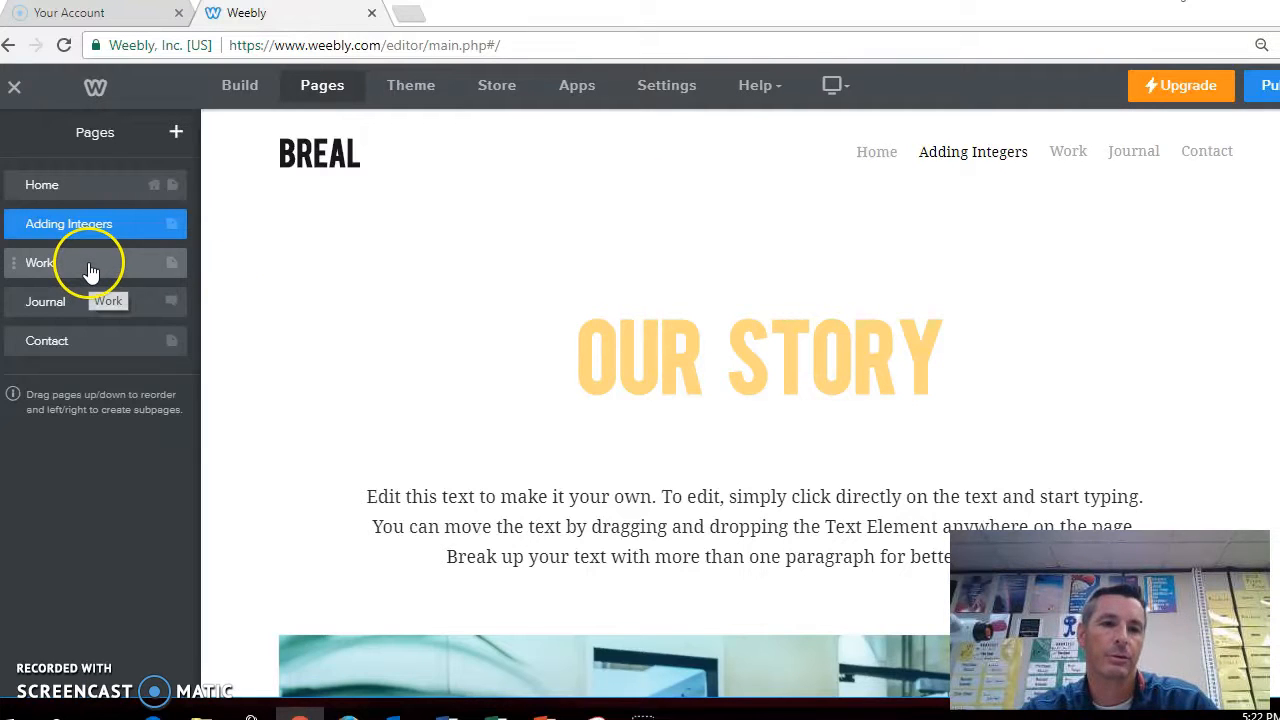
Rename the Work page to Subtracting Integers
click(88, 266)
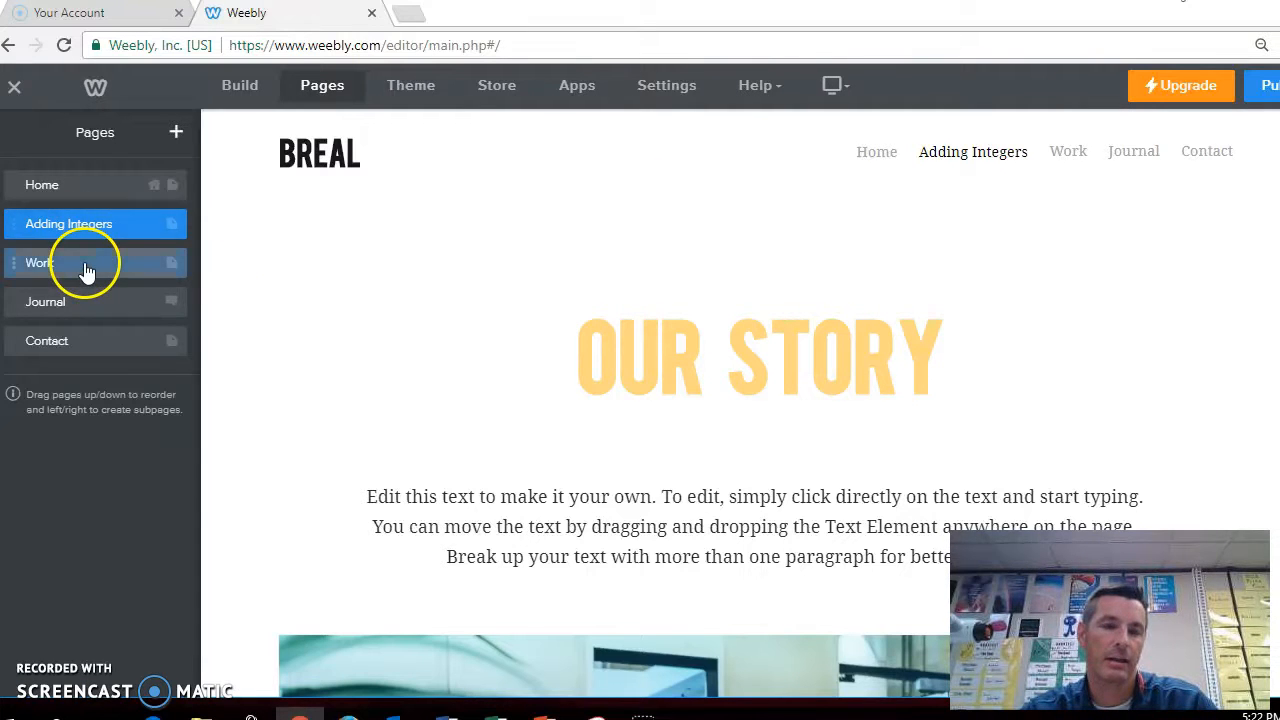
key(BackSpace)
key(BackSpace)
key(BackSpace)
key(BackSpace)
text(Subtracting Integers)
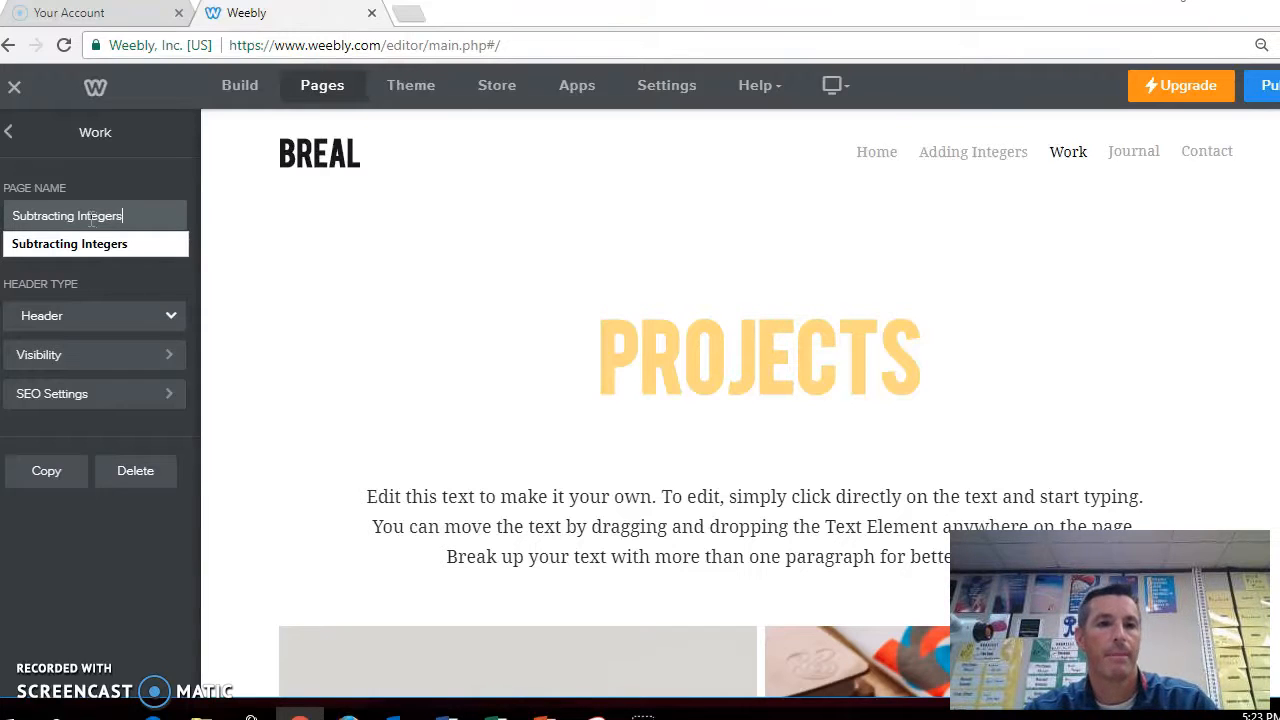
click(26, 150)
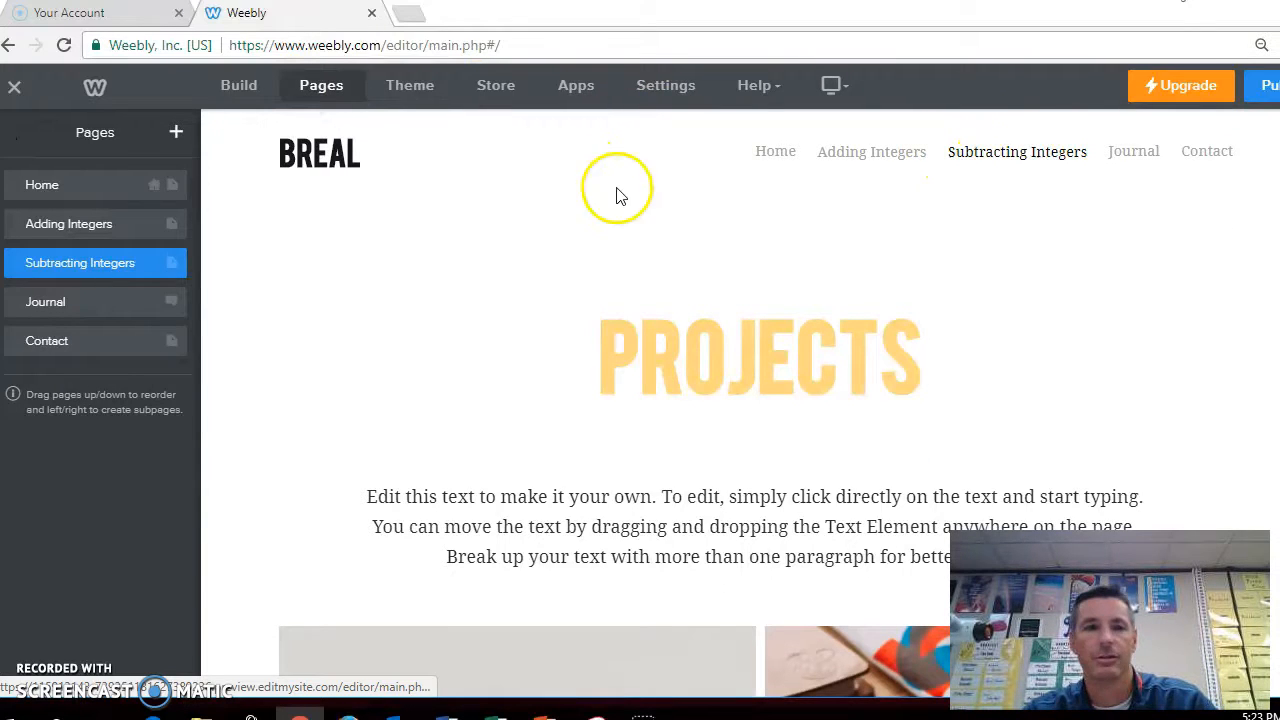
Rename the Journal page to Multiplying Integers
click(144, 302)
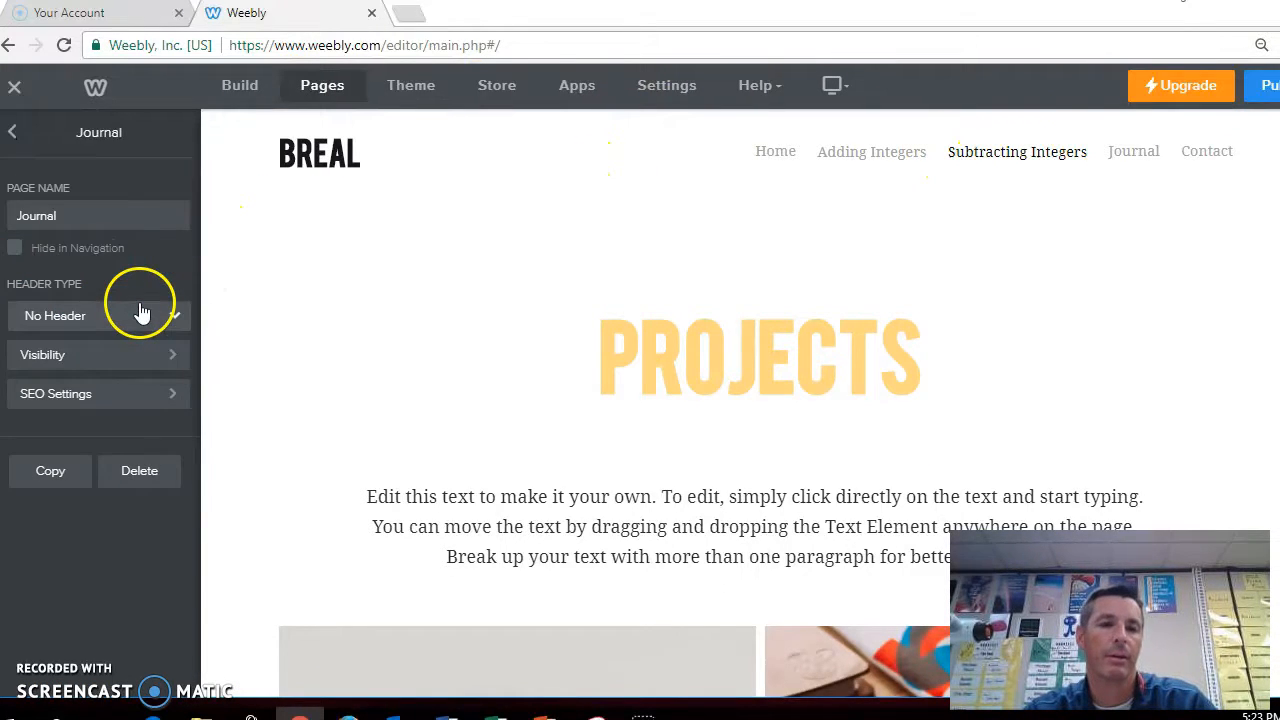
click(133, 214)
key(BackSpace)
key(BackSpace)
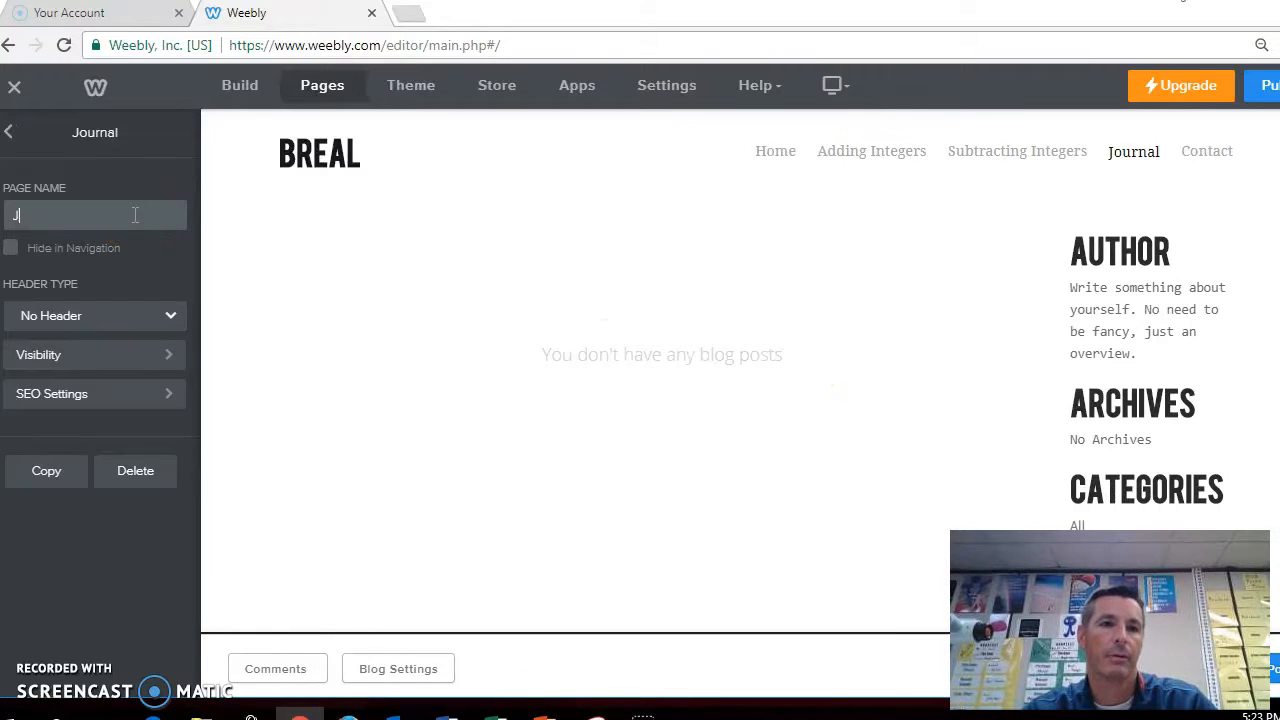
text(Multipl)
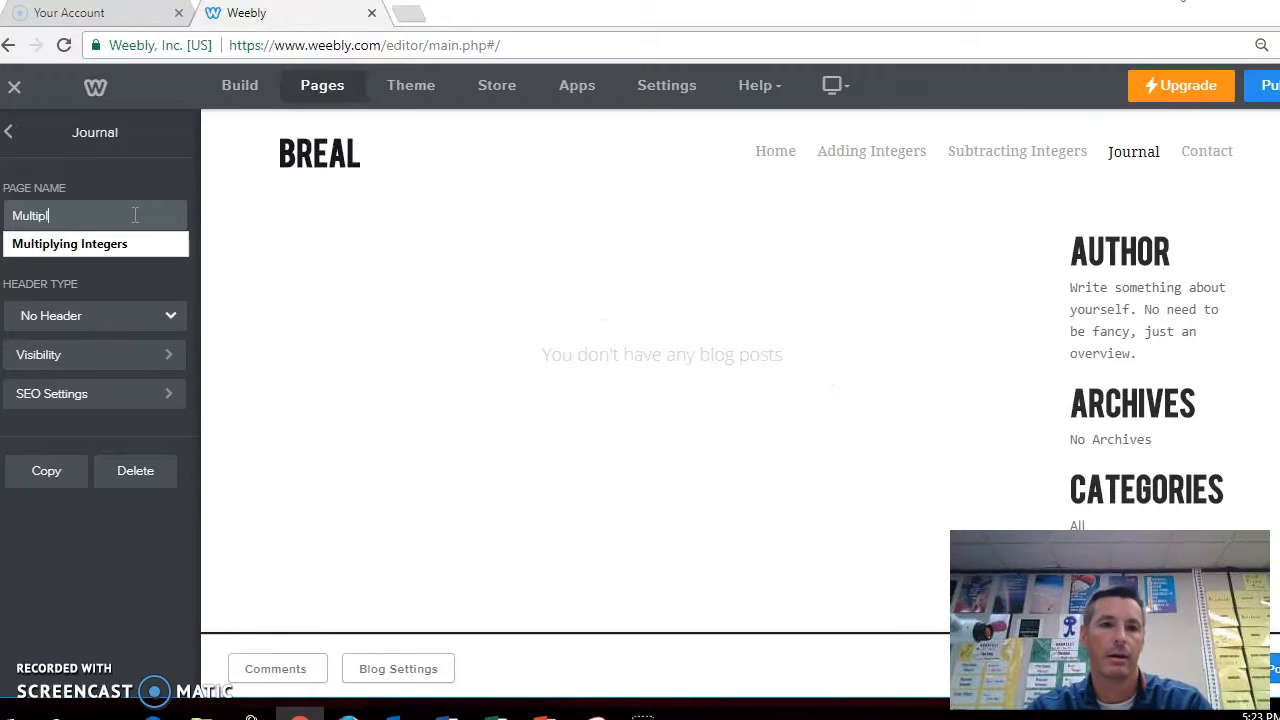
click(128, 241)
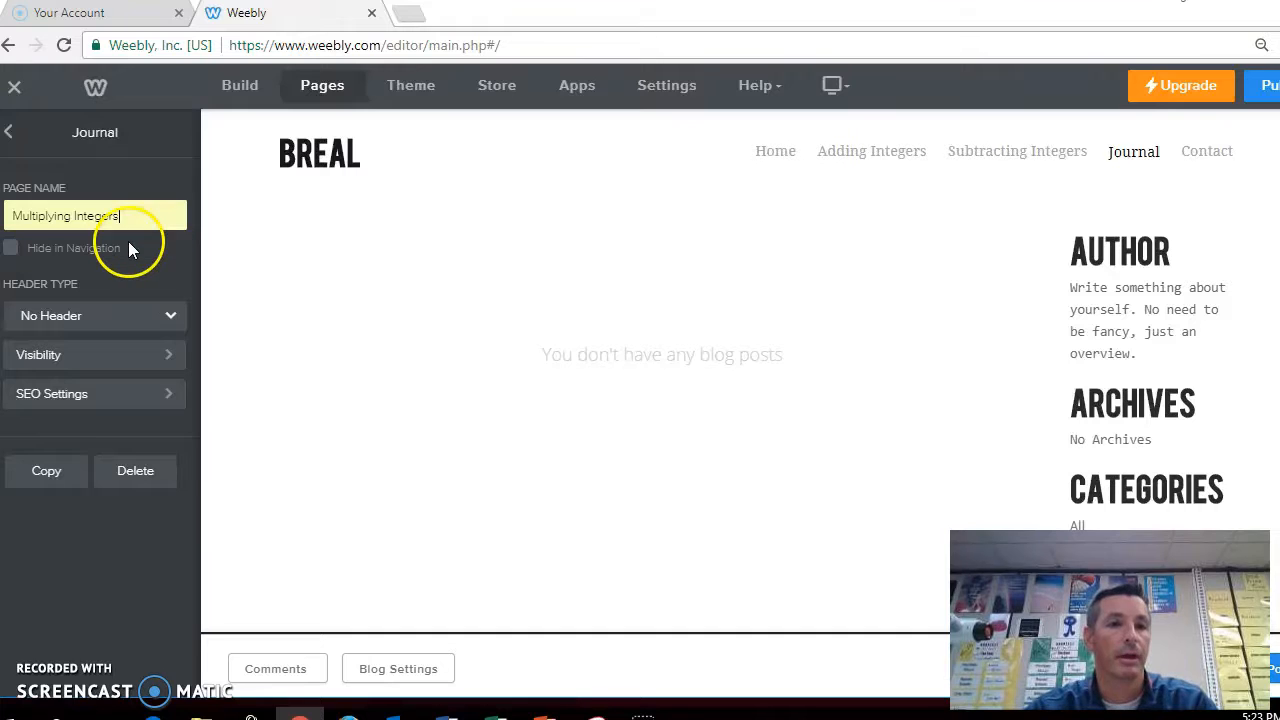
click(13, 138)
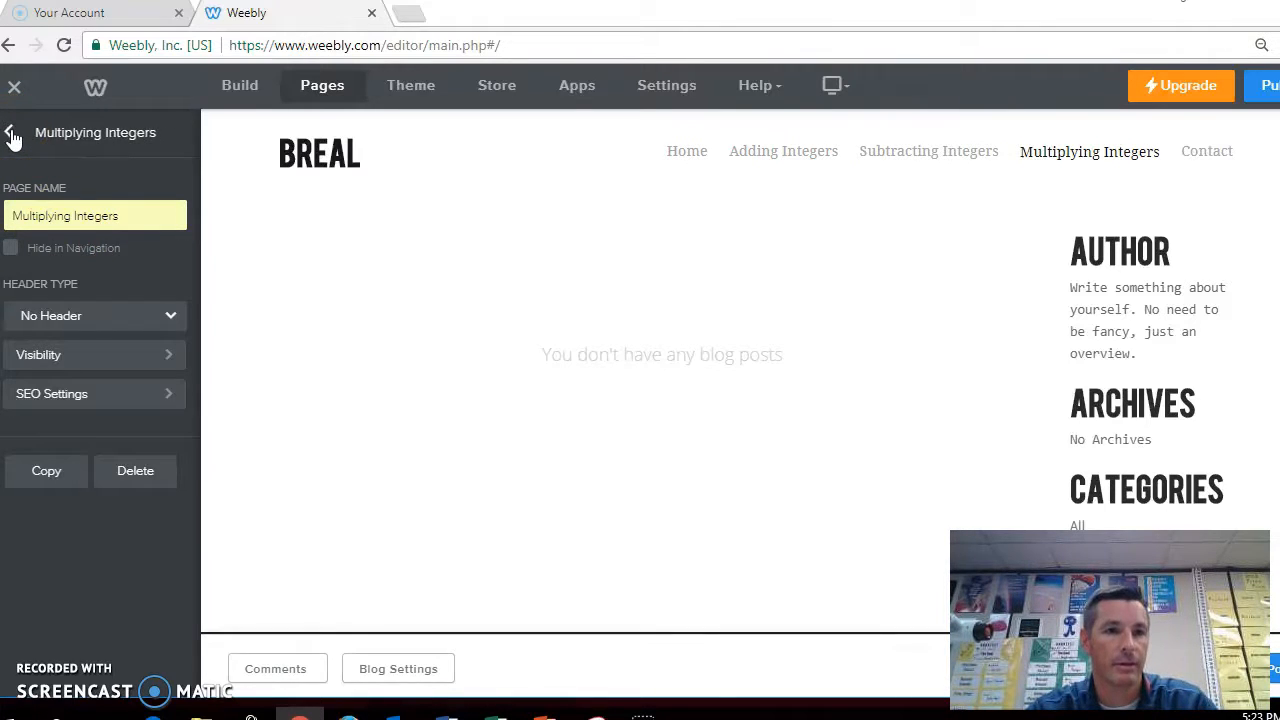
click(13, 138)
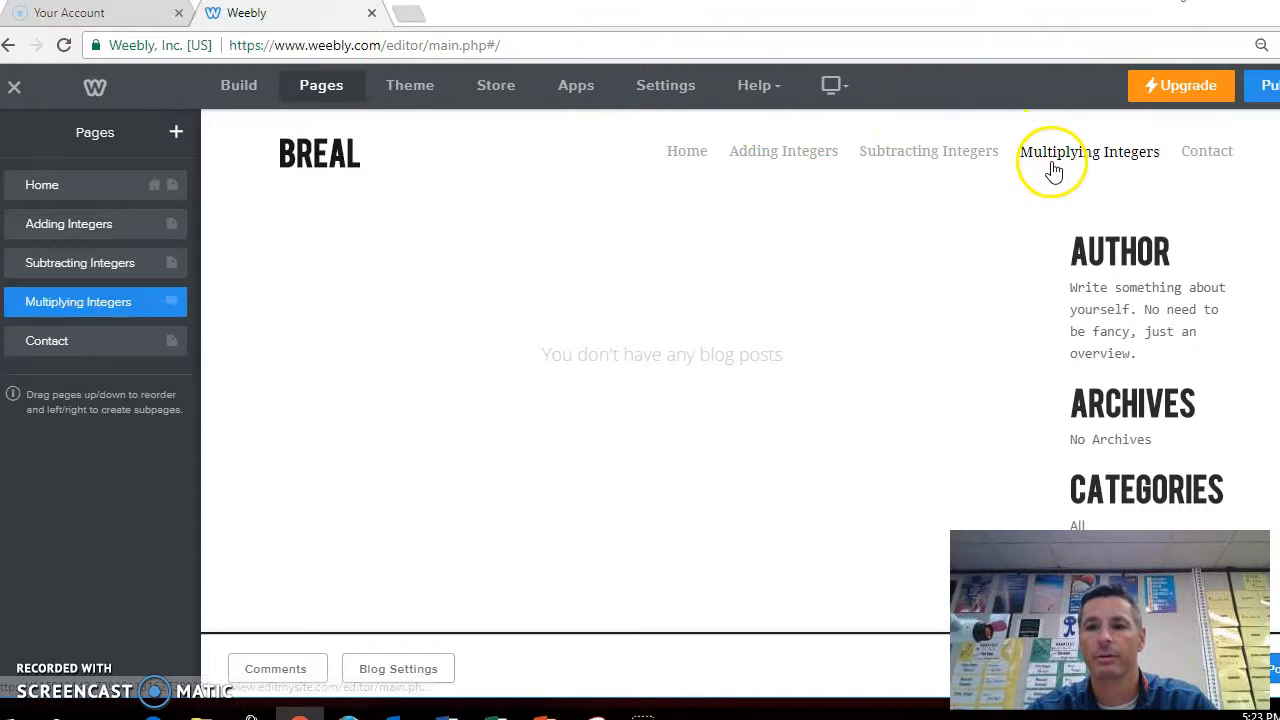
Rename the Contact page to Dividing Integers
click(114, 342)
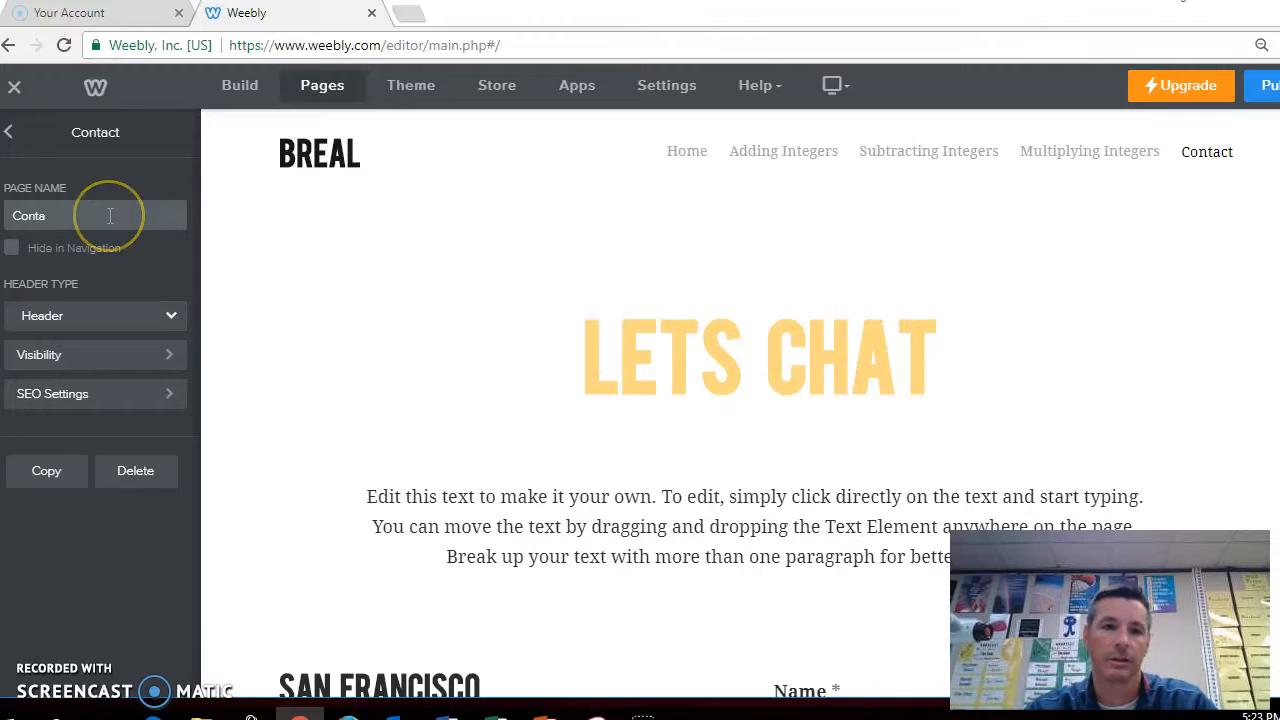
text(Di)
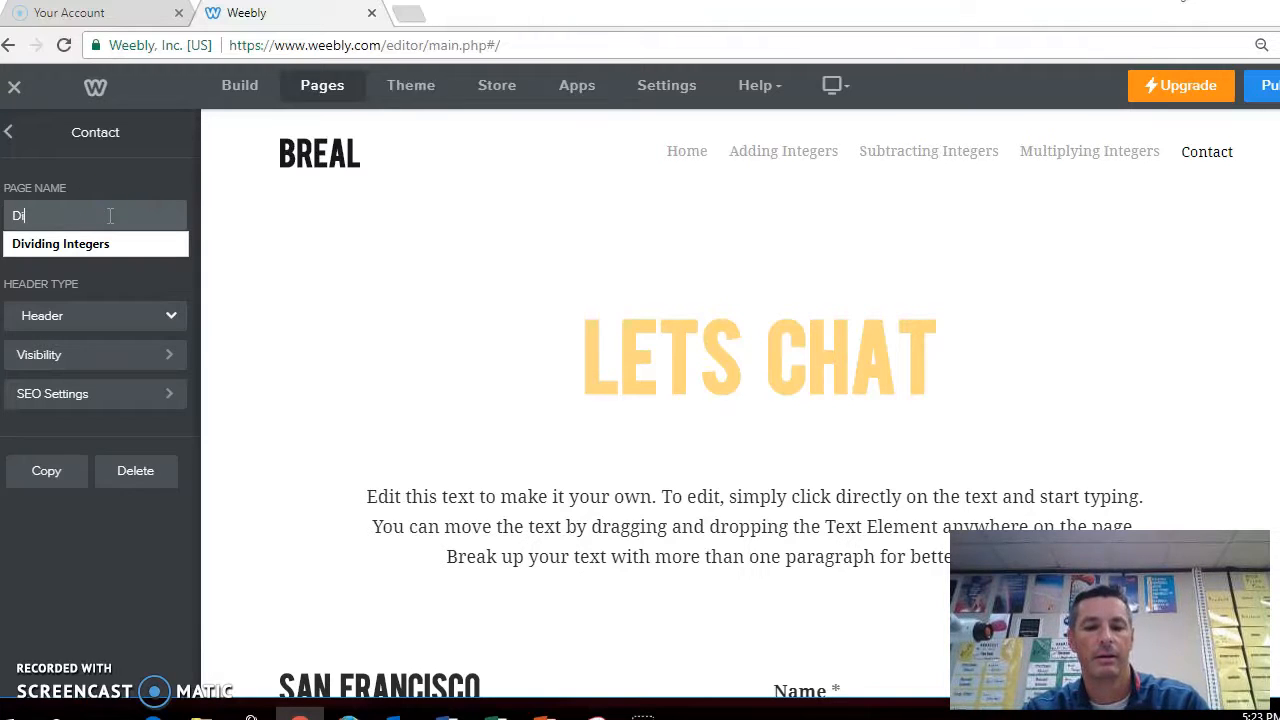
text(vi)
click(106, 240)
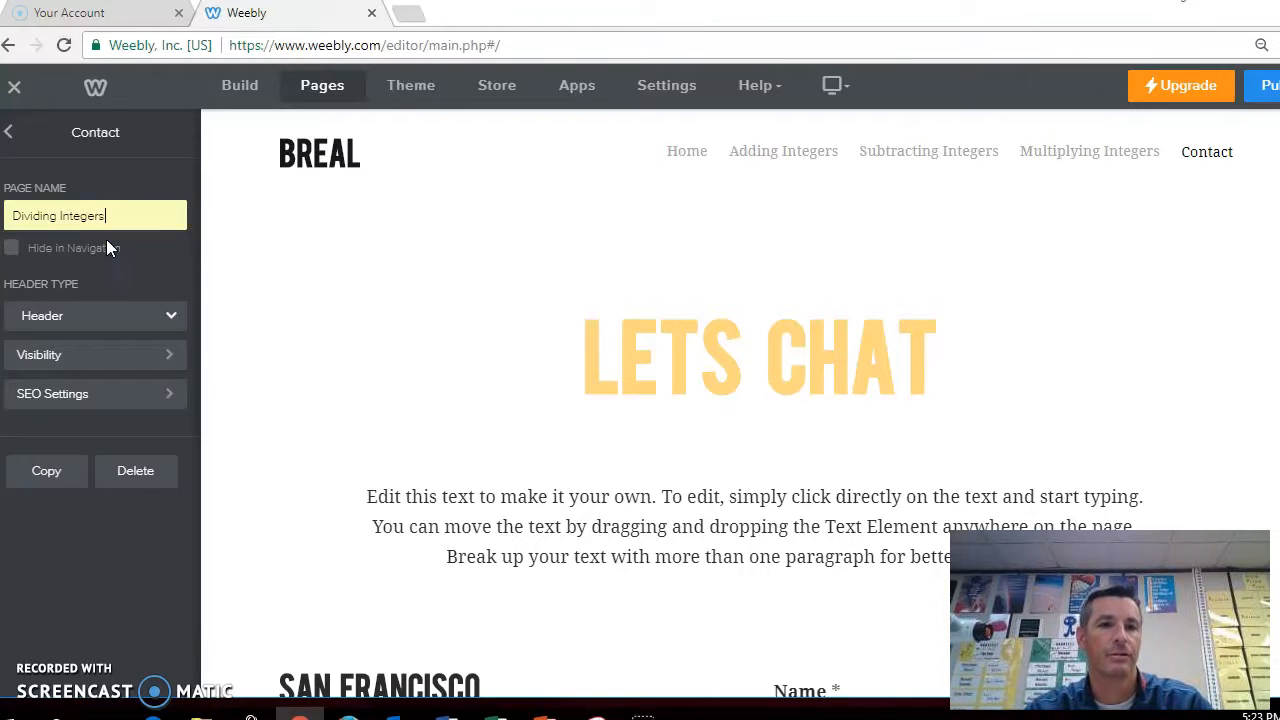
click(12, 134)
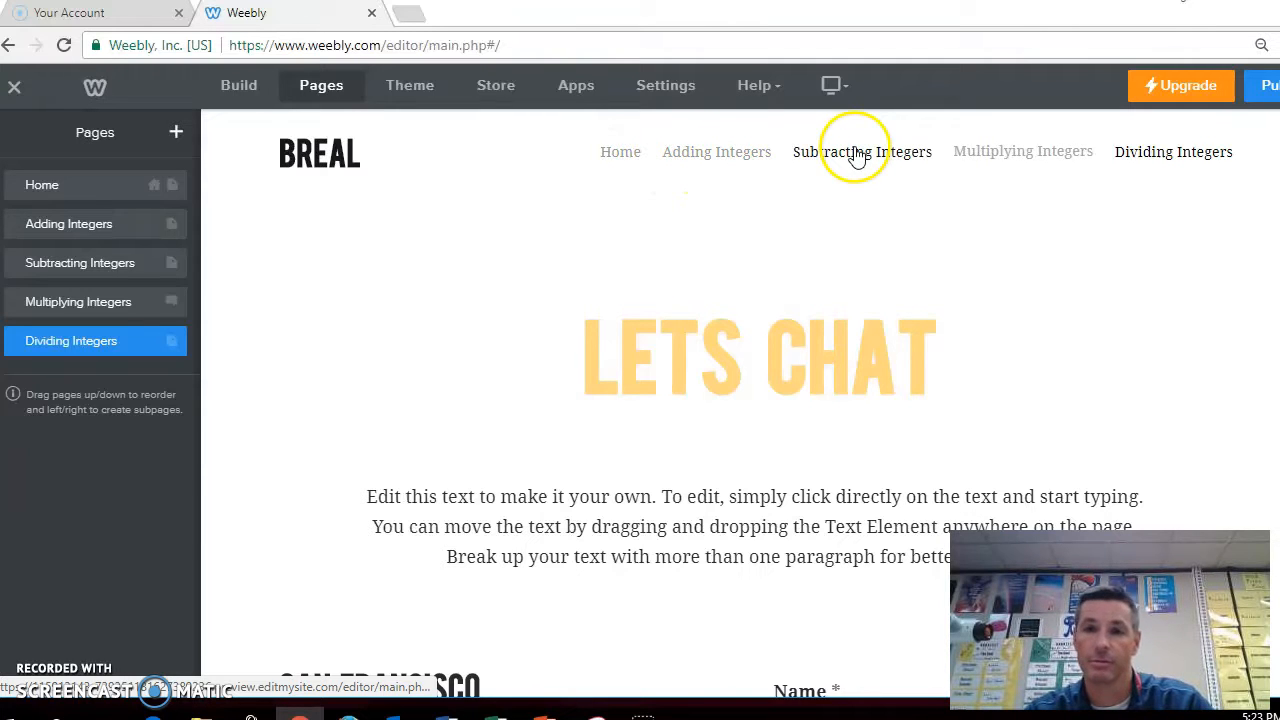
Open the Dividing Integers page and look over its content
click(1150, 166)
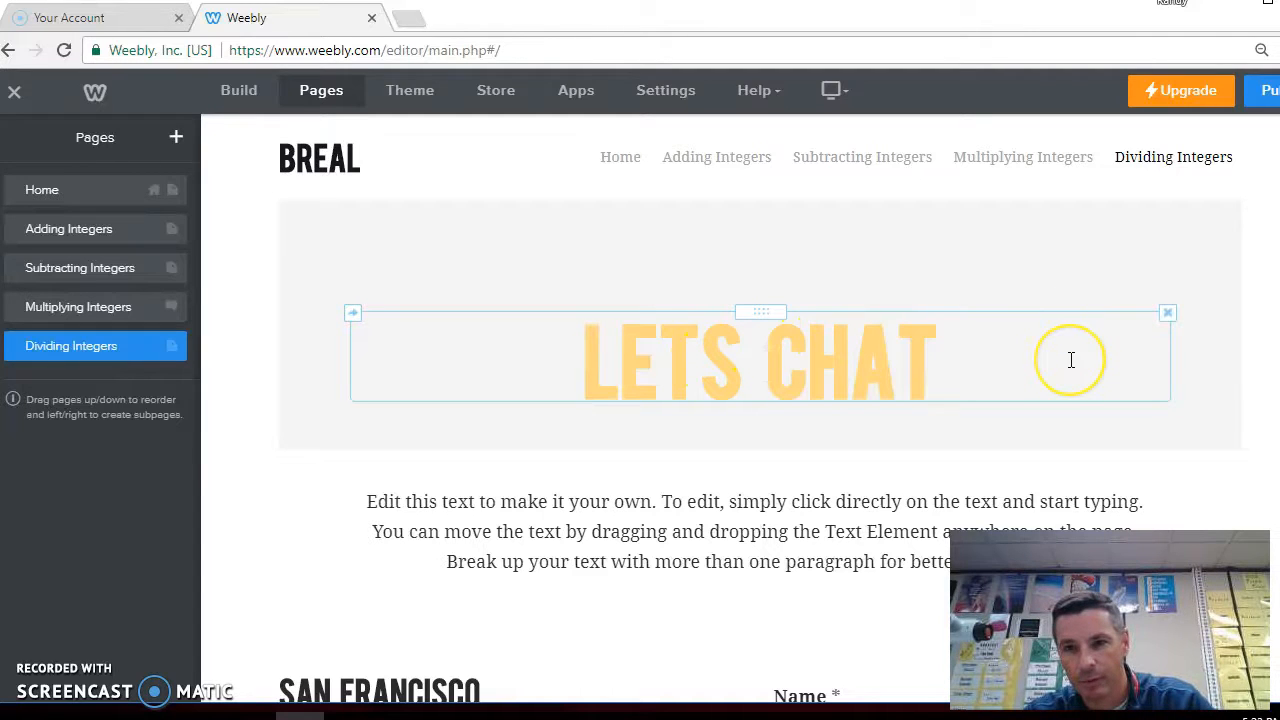
scroll(1029, 374, down, 2)
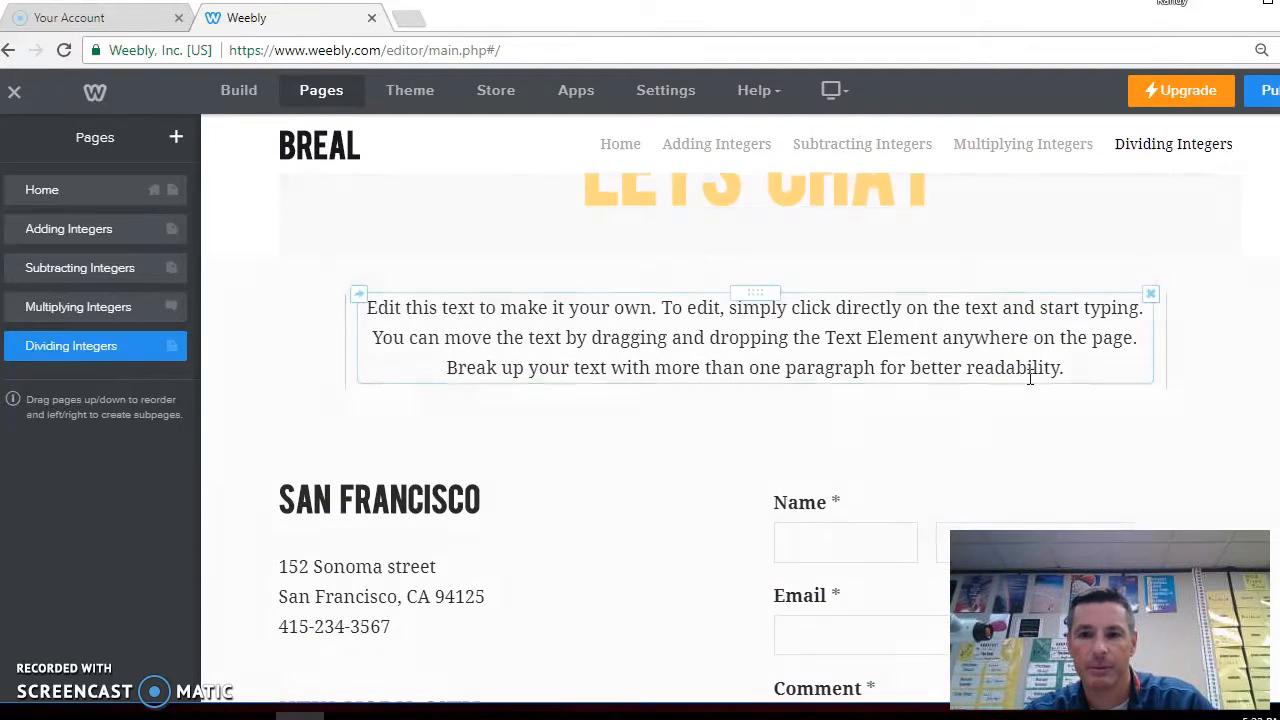
scroll(951, 337, down, 2)
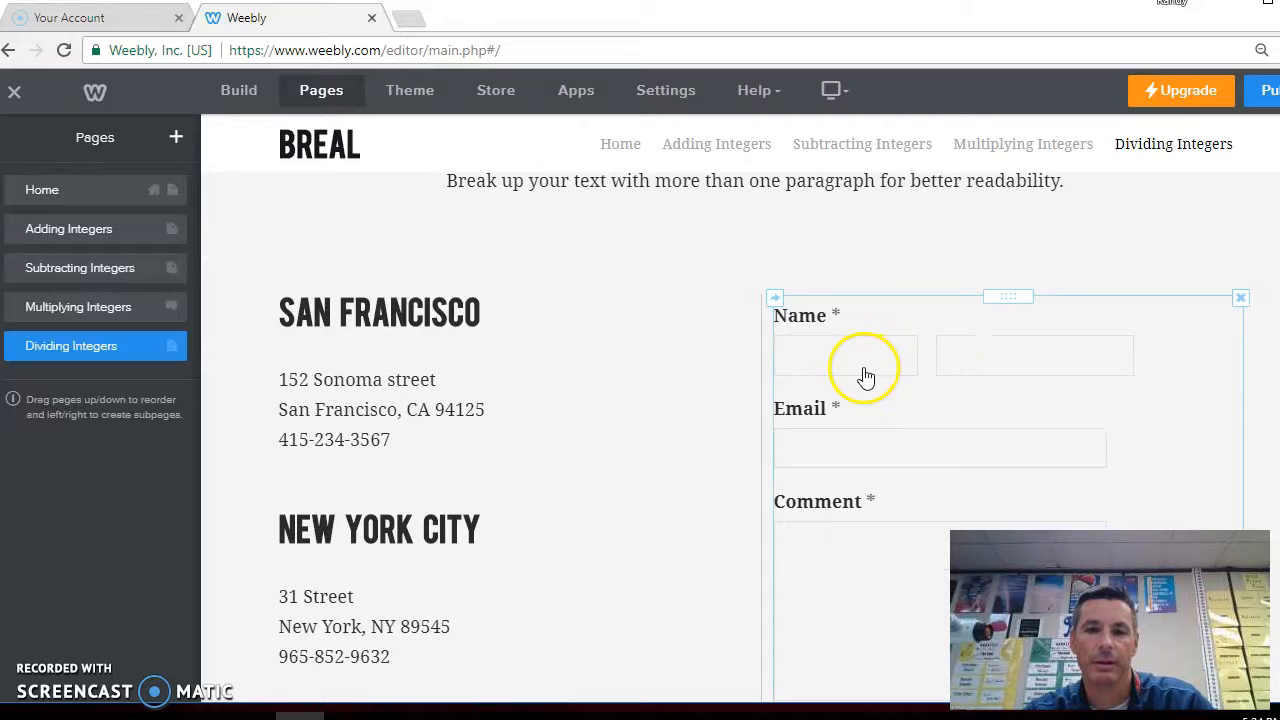
scroll(657, 440, down, 1)
scroll(657, 440, up, 5)
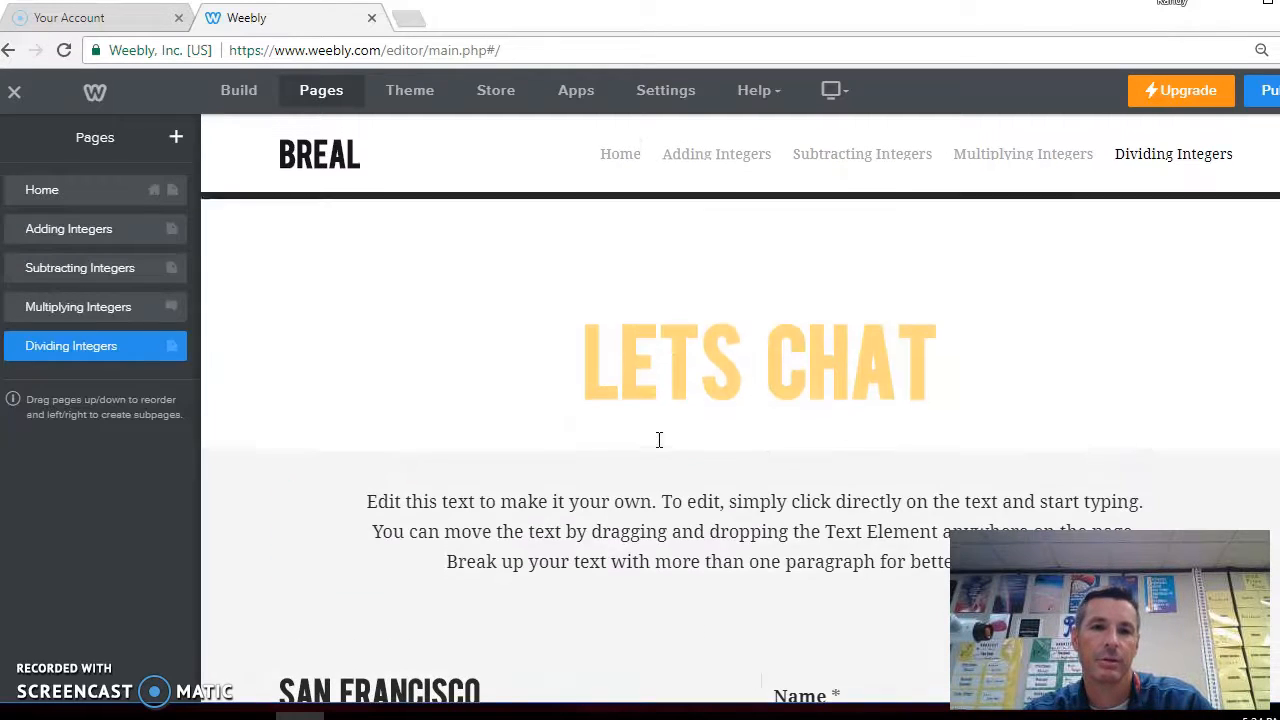
Switch to the Home page in the builder and rename the site title to INTEGERS
click(229, 92)
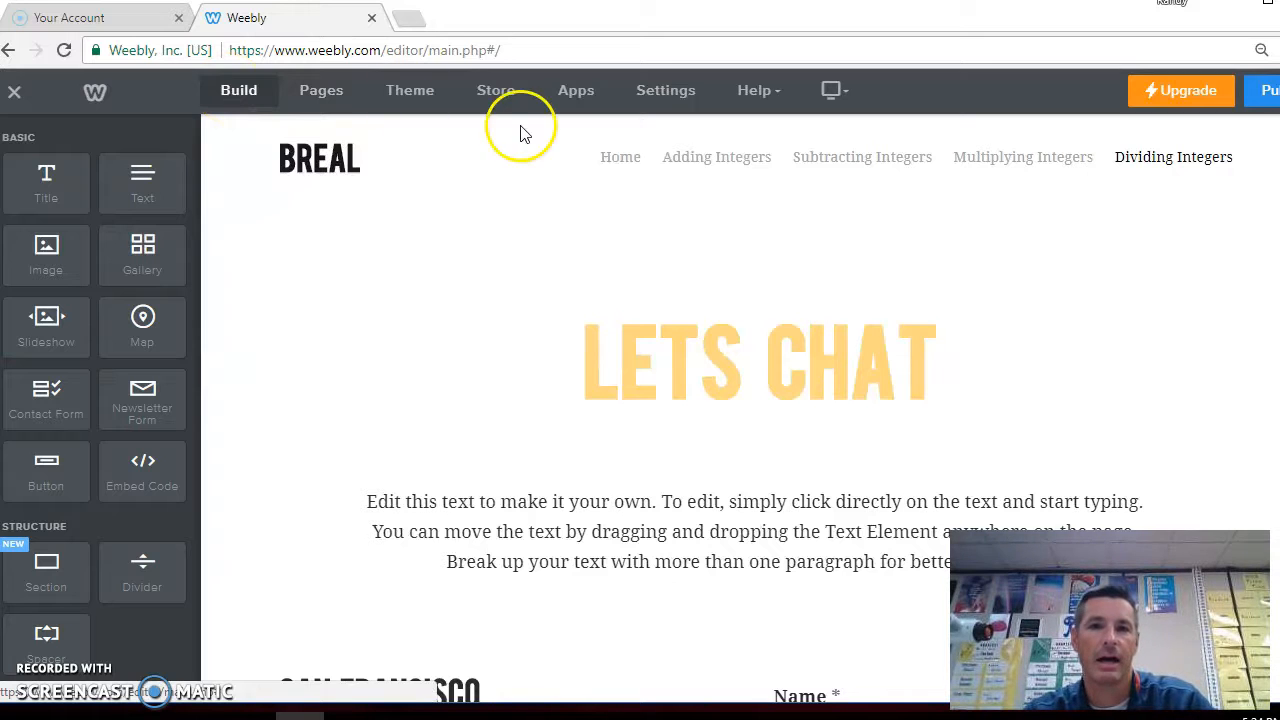
click(612, 162)
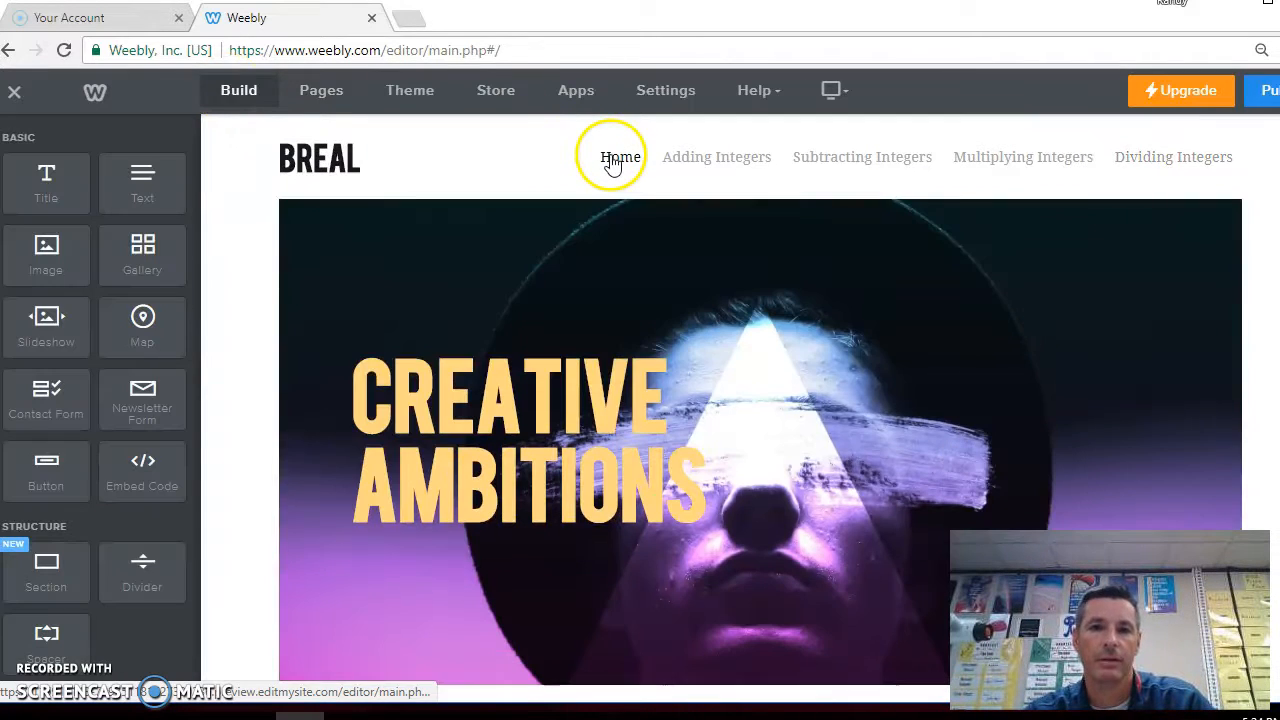
click(360, 168)
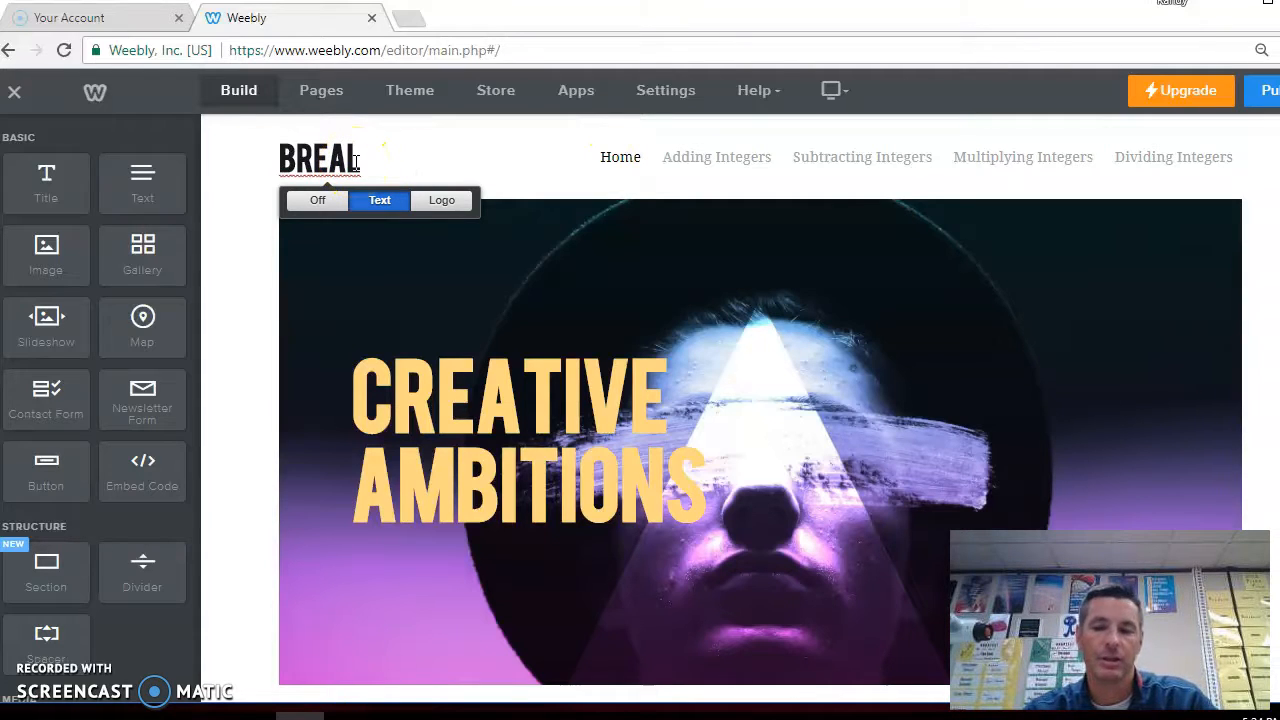
key(BackSpace)
key(BackSpace)
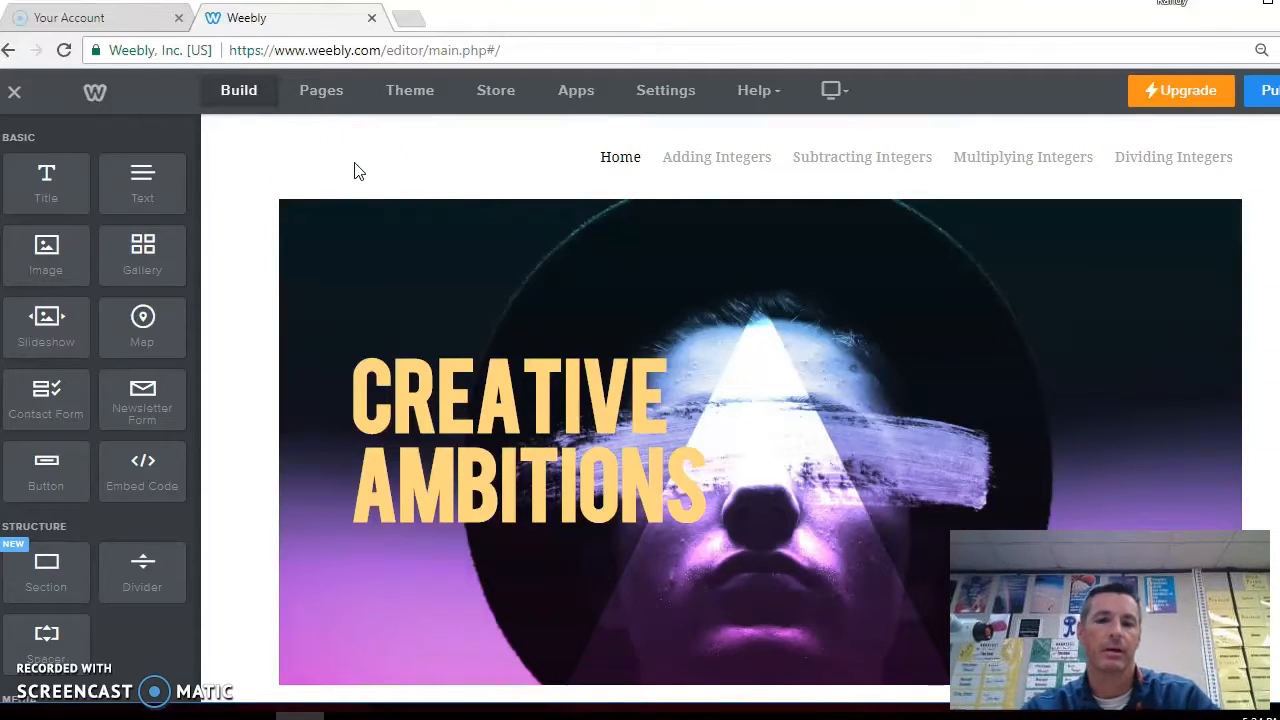
text(INTER)
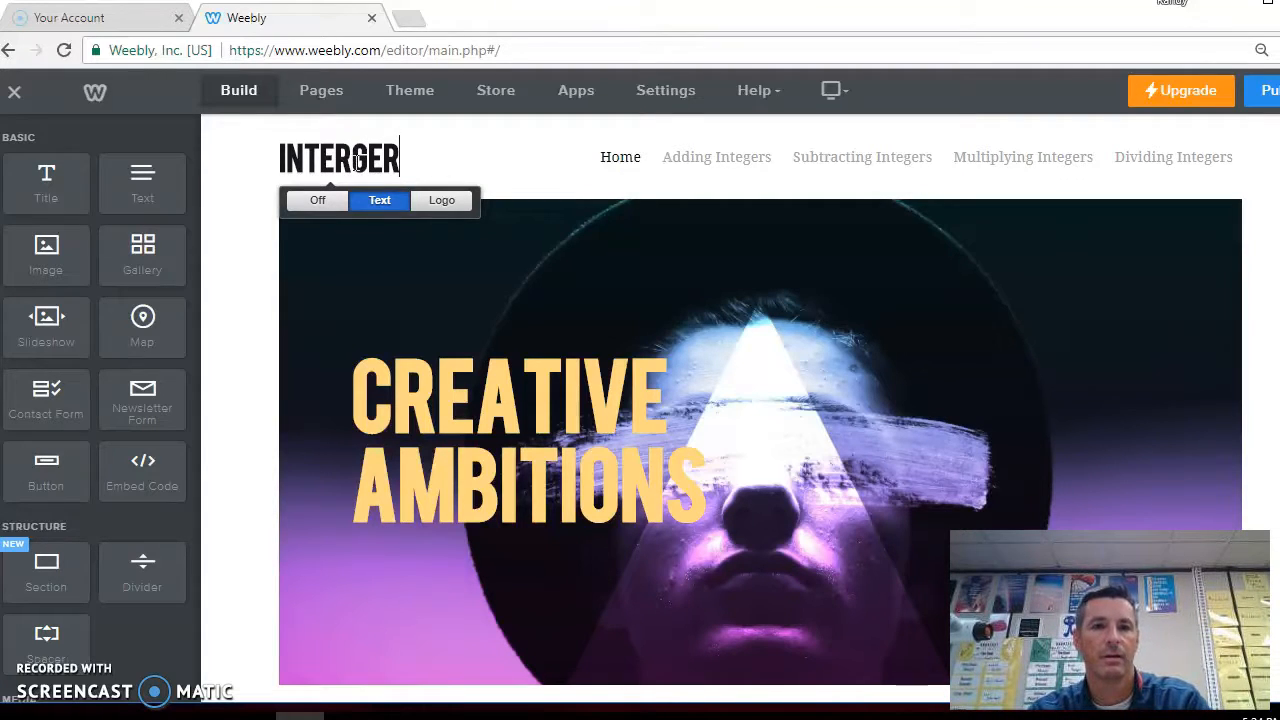
key(BackSpace)
text(GER)
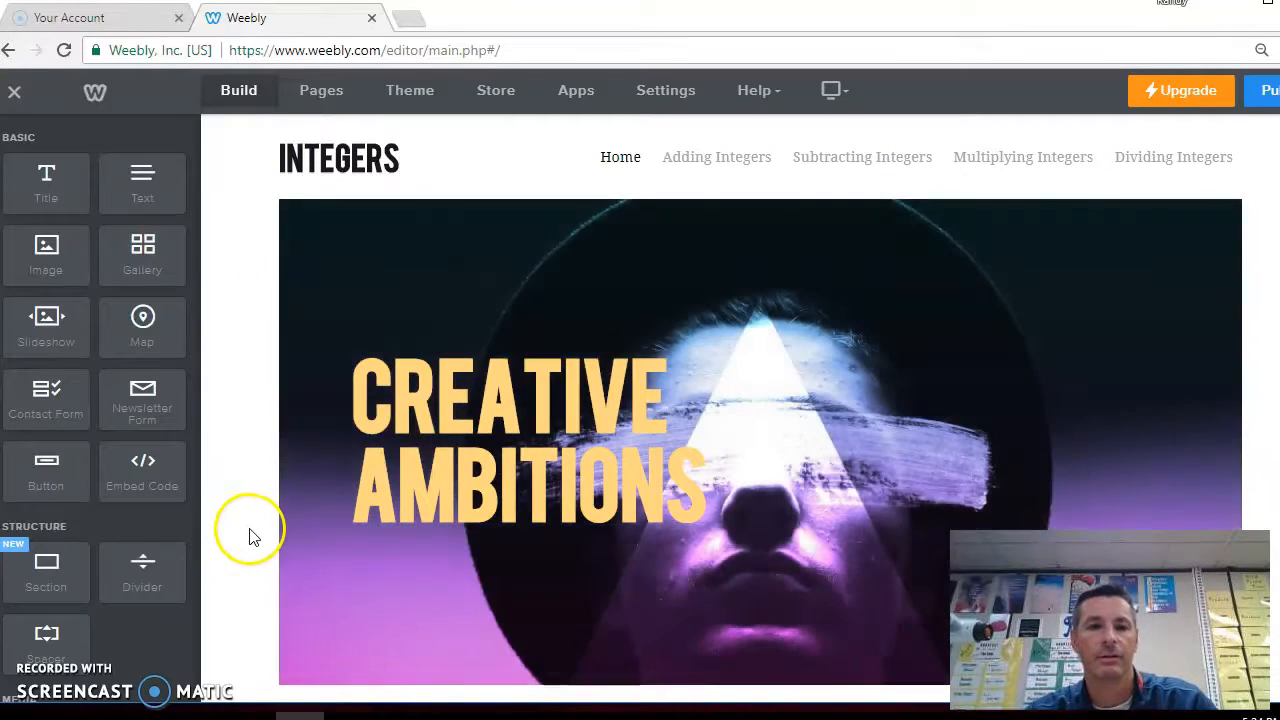
Open the Home header's background editor to upload a new image
scroll(252, 537, down, 1)
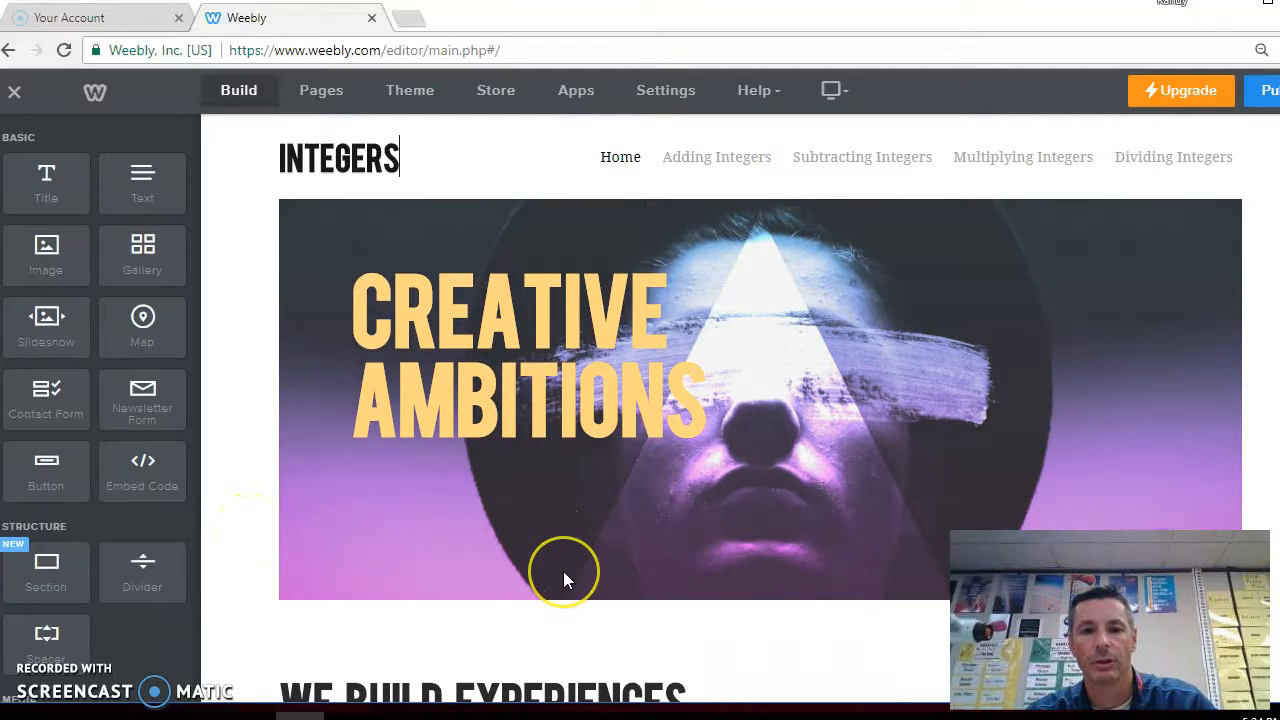
mouse_move(563, 571)
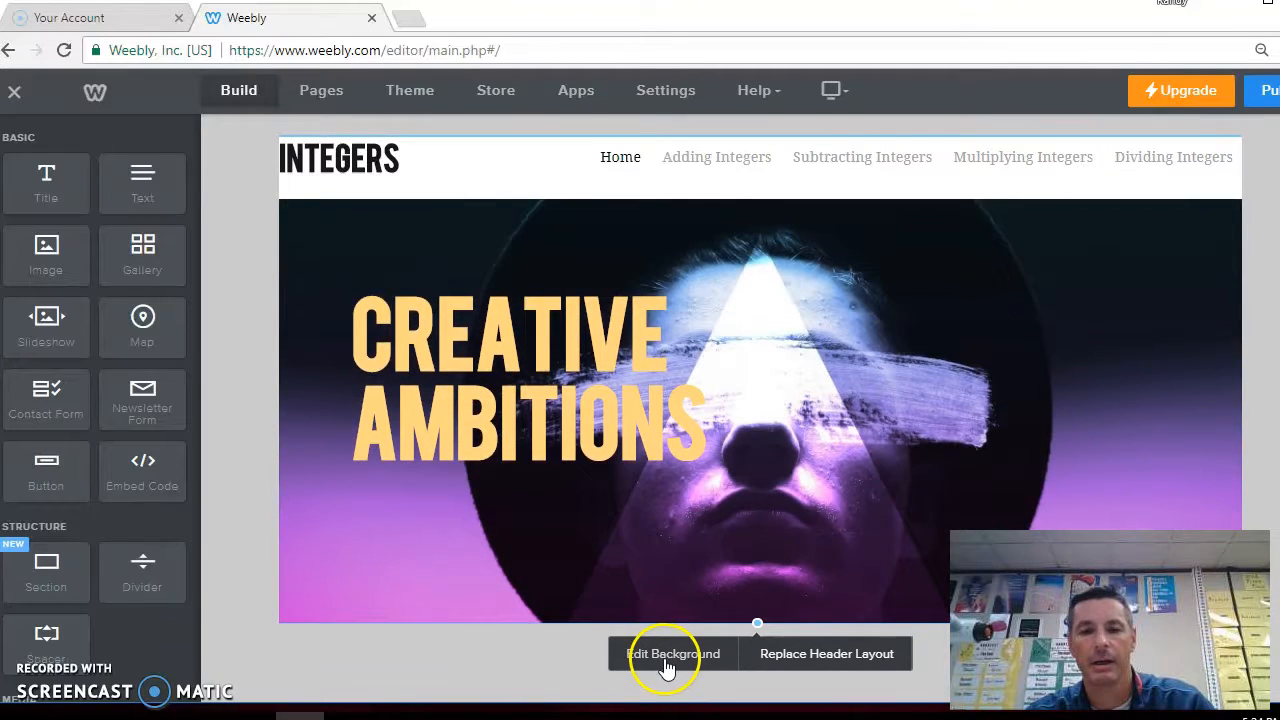
click(666, 660)
click(698, 531)
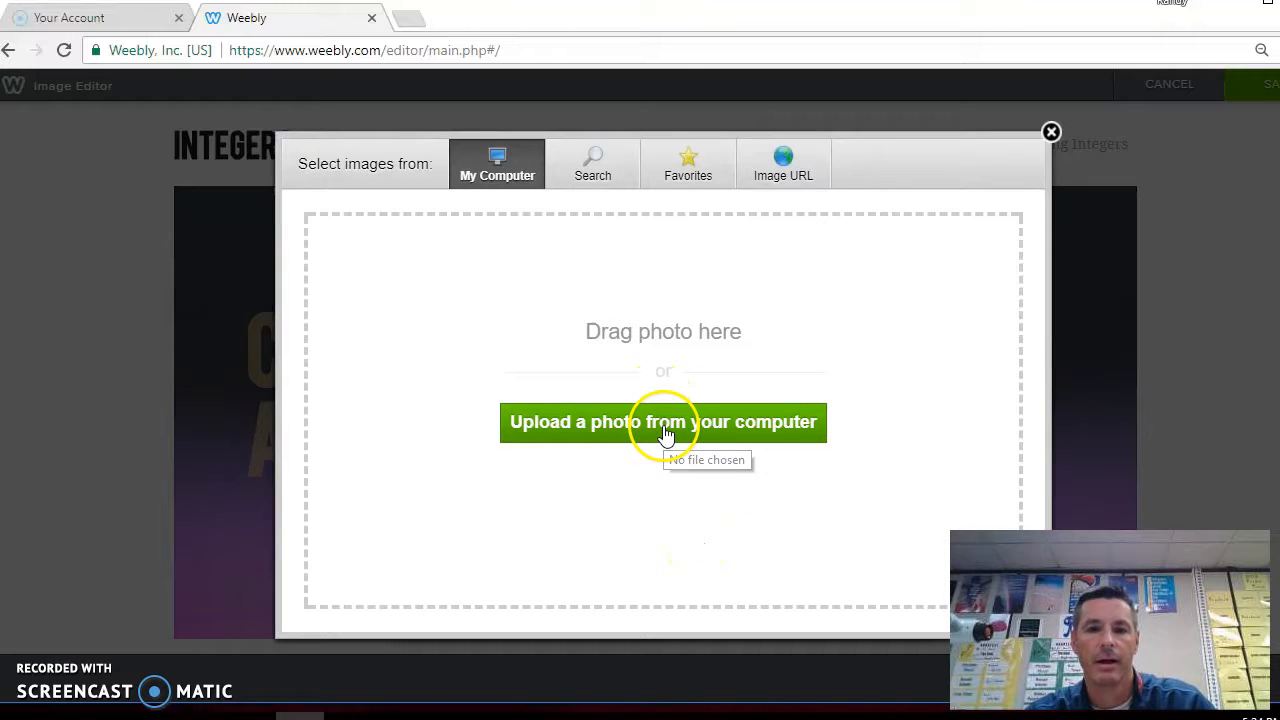
In a new browser tab, search Google Images for math pictures in nature and open the water ripple photo
click(409, 18)
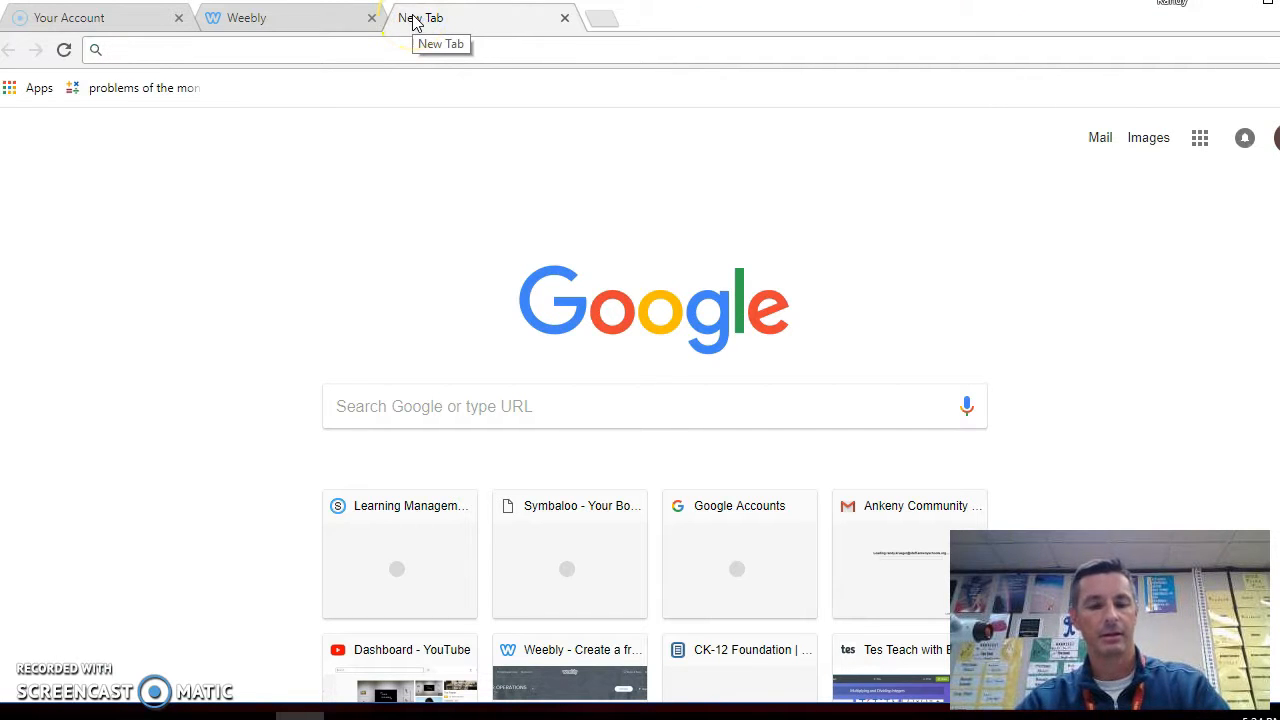
text(math )
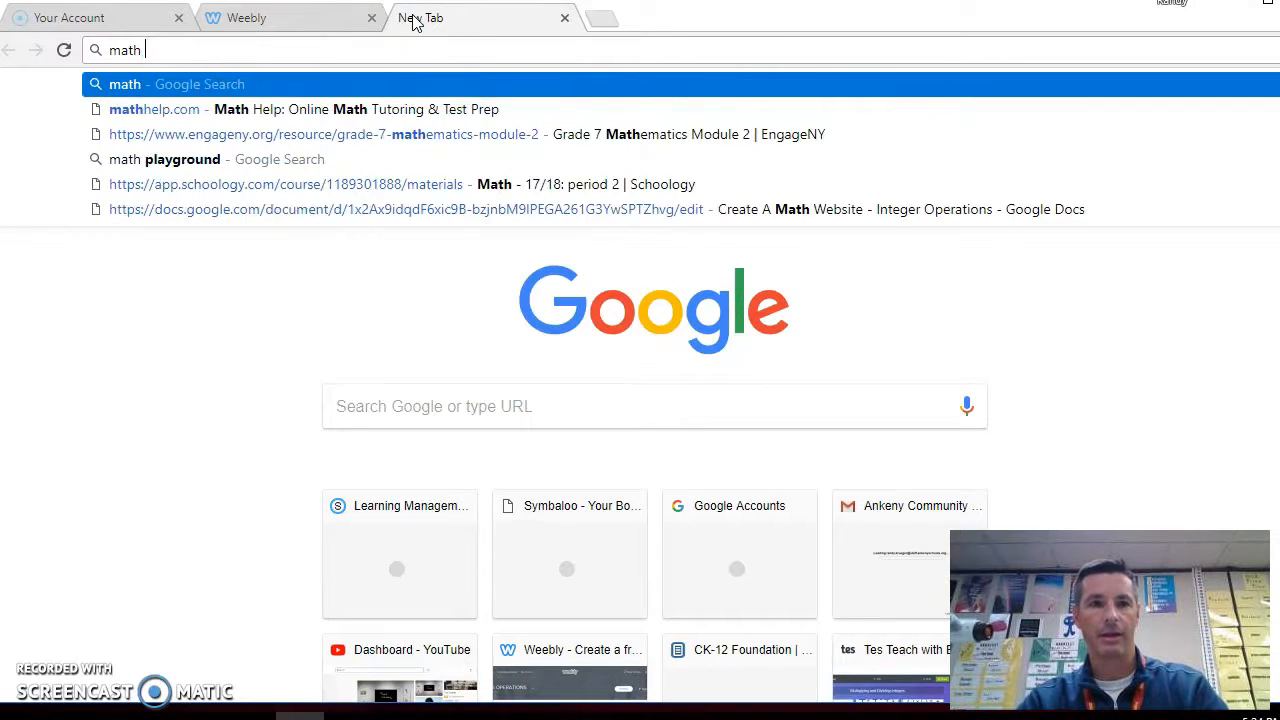
text(pic)
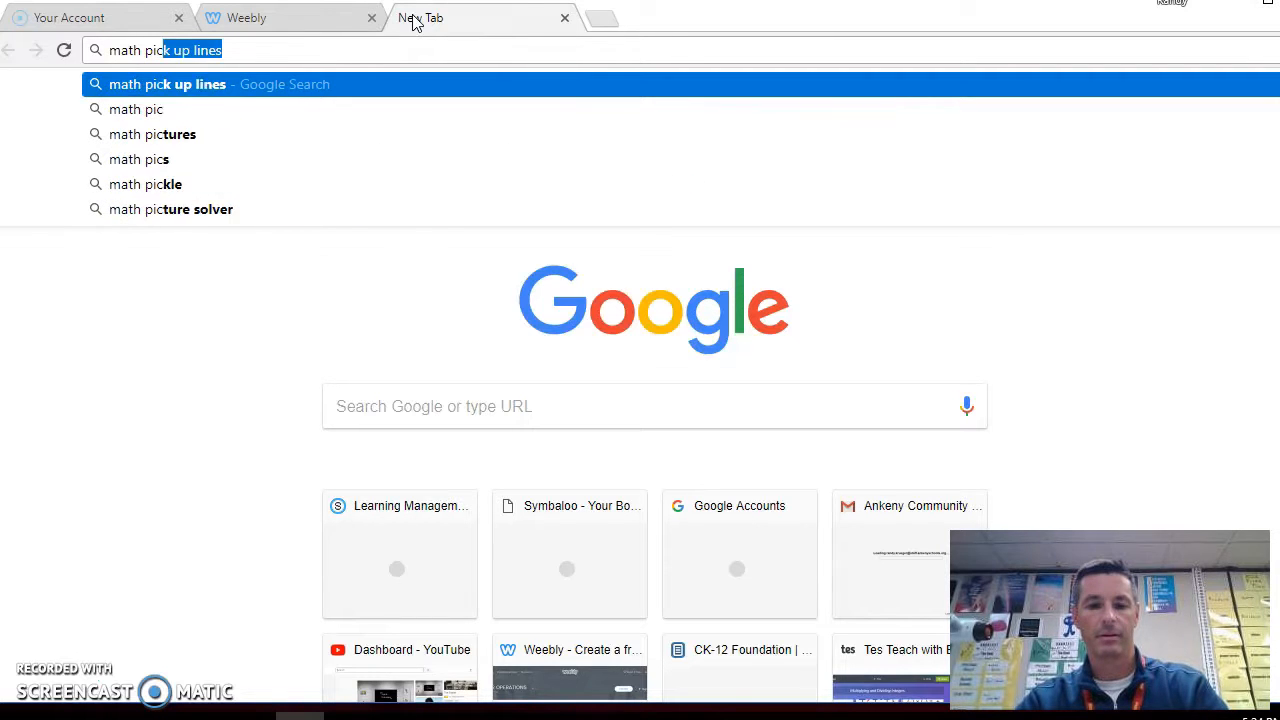
text(tures in )
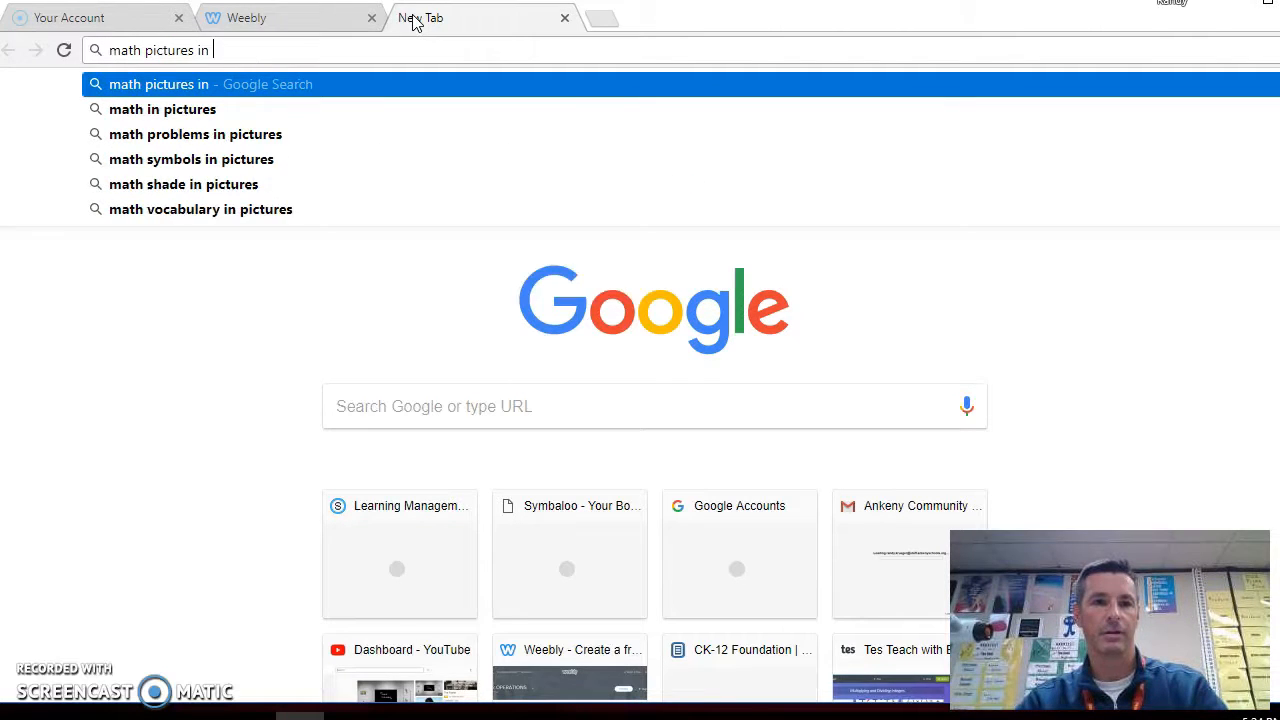
text(nature)
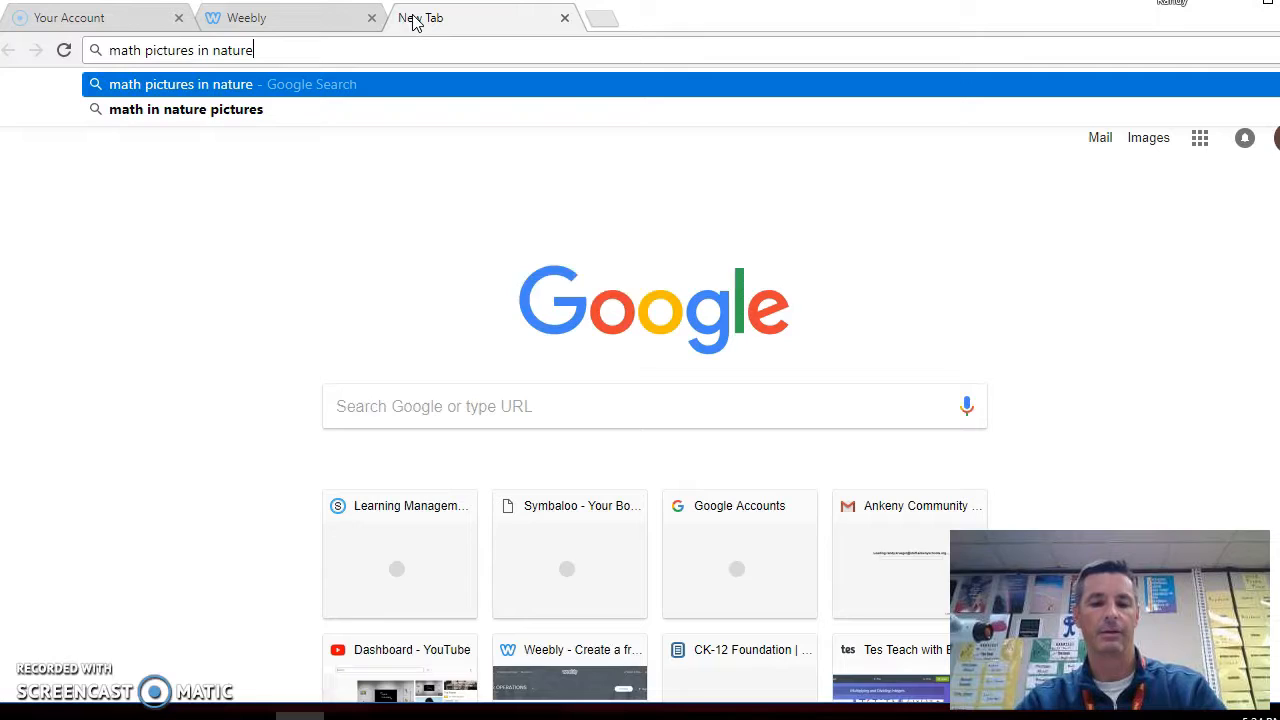
key(Return)
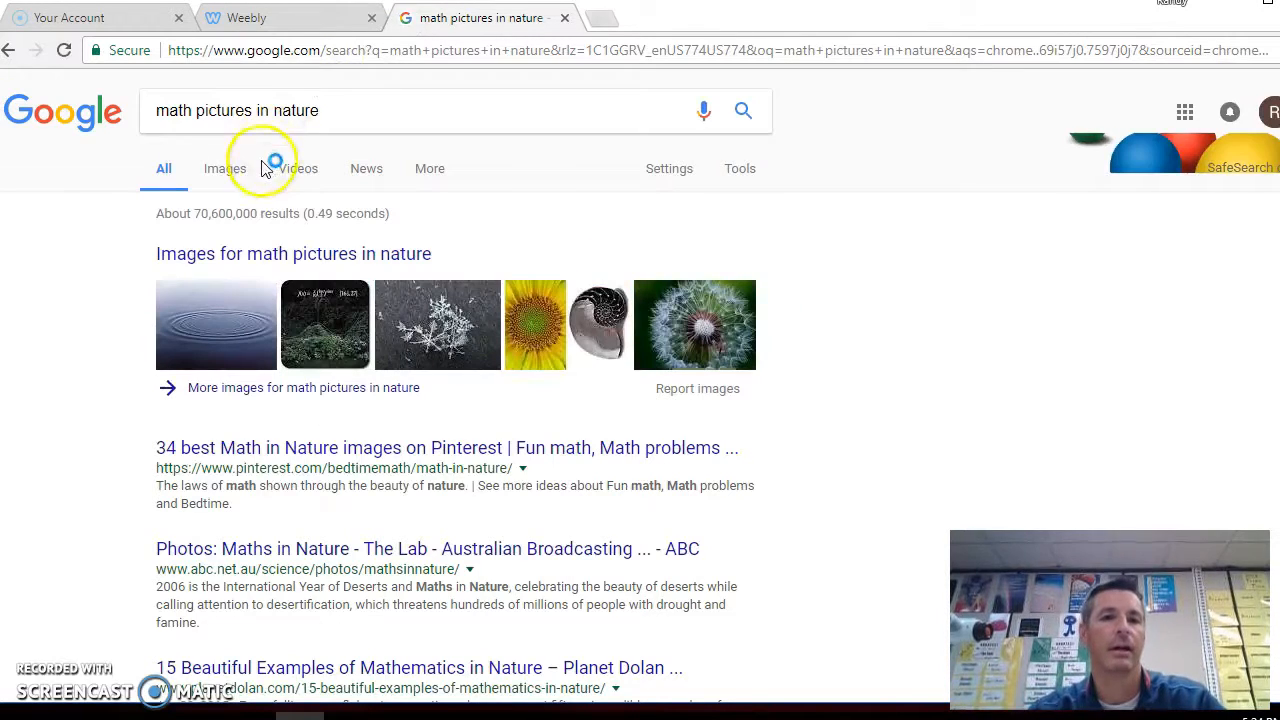
click(225, 178)
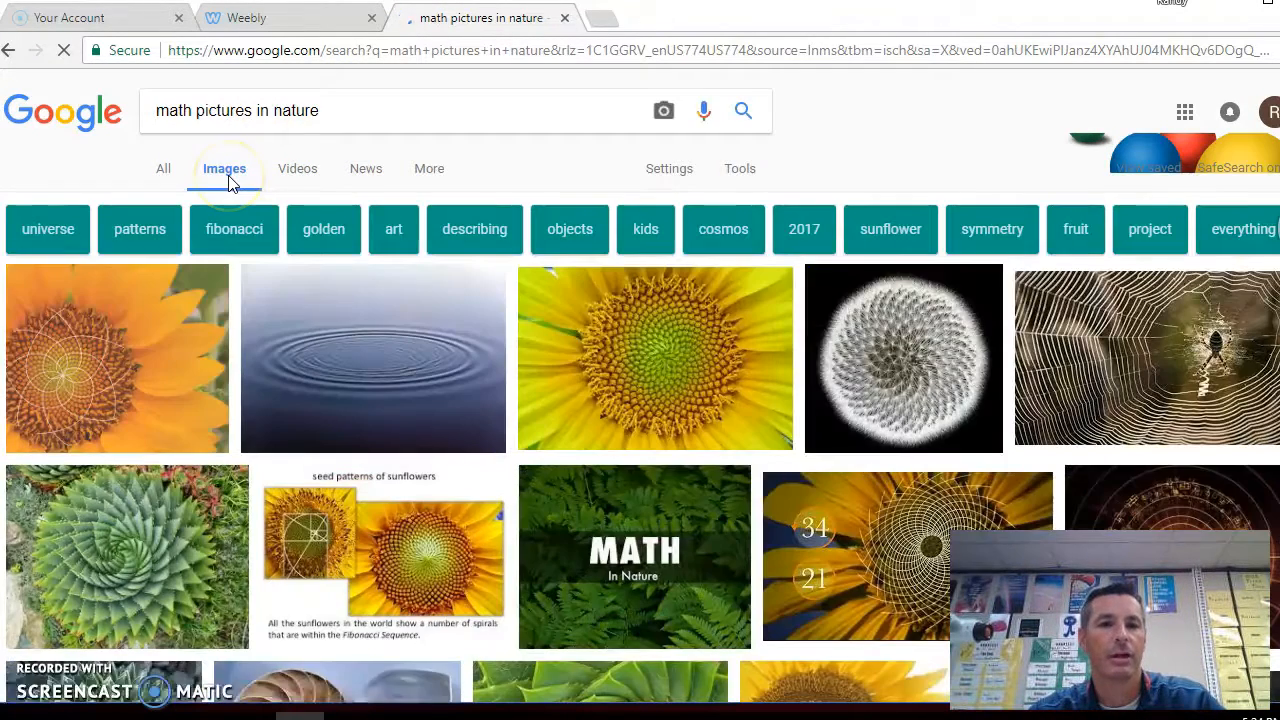
click(380, 320)
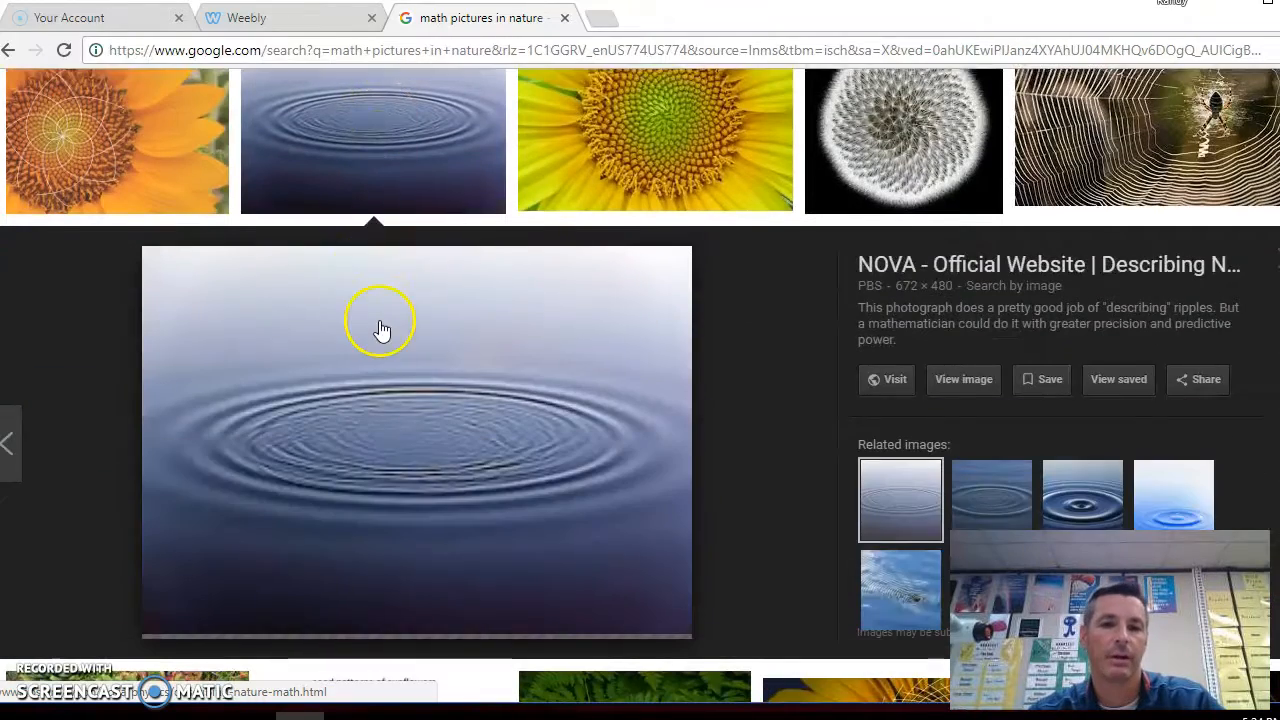
Capture the water ripple photo with a new Snipping Tool snip
click(594, 717)
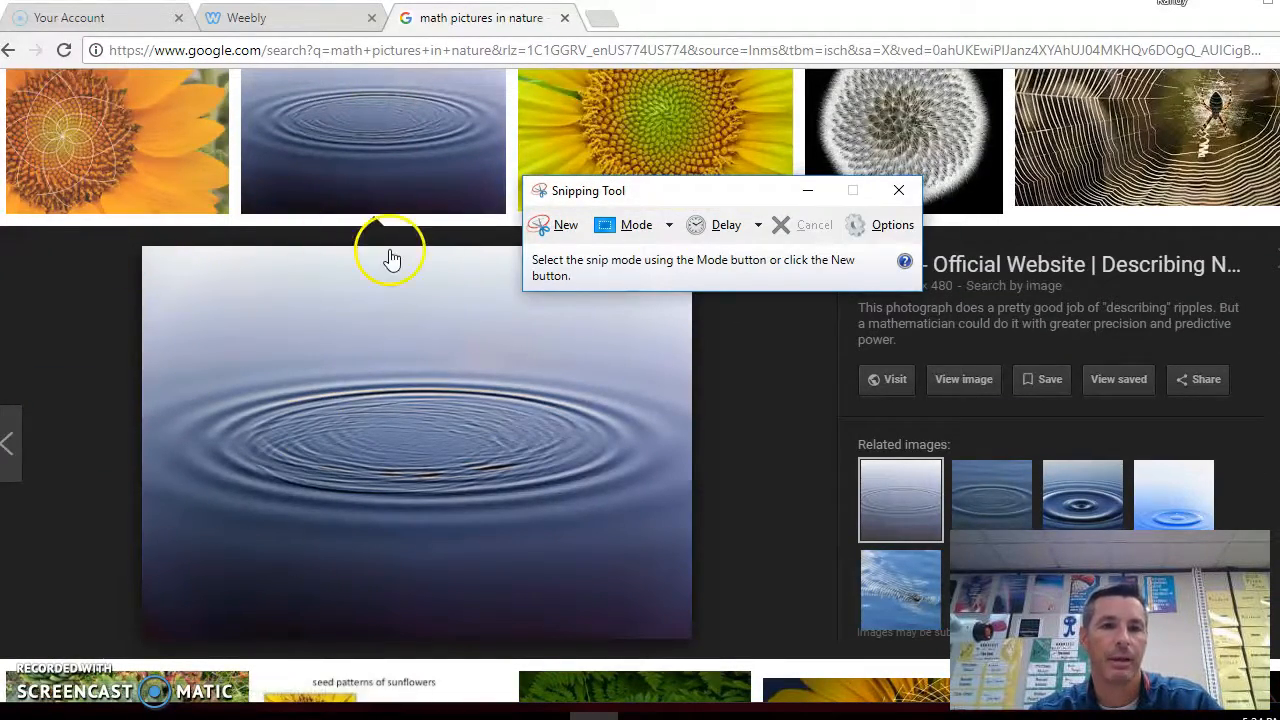
click(540, 228)
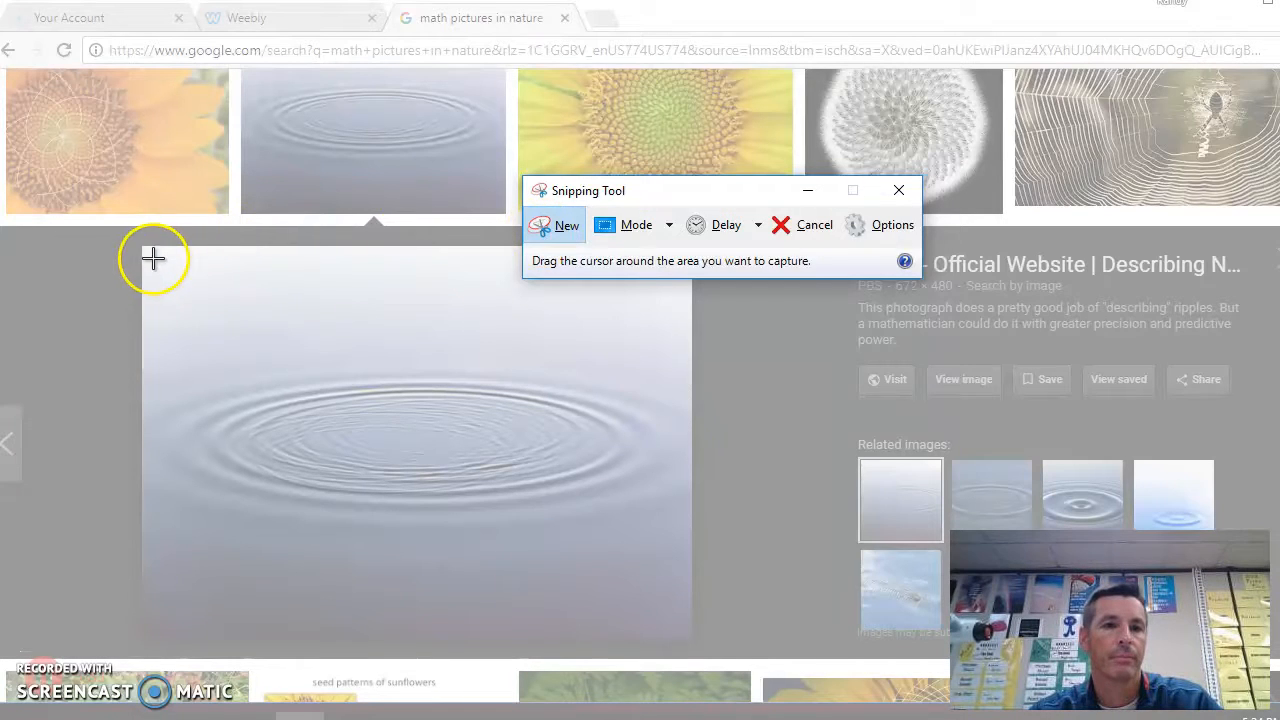
drag(146, 249, 690, 626)
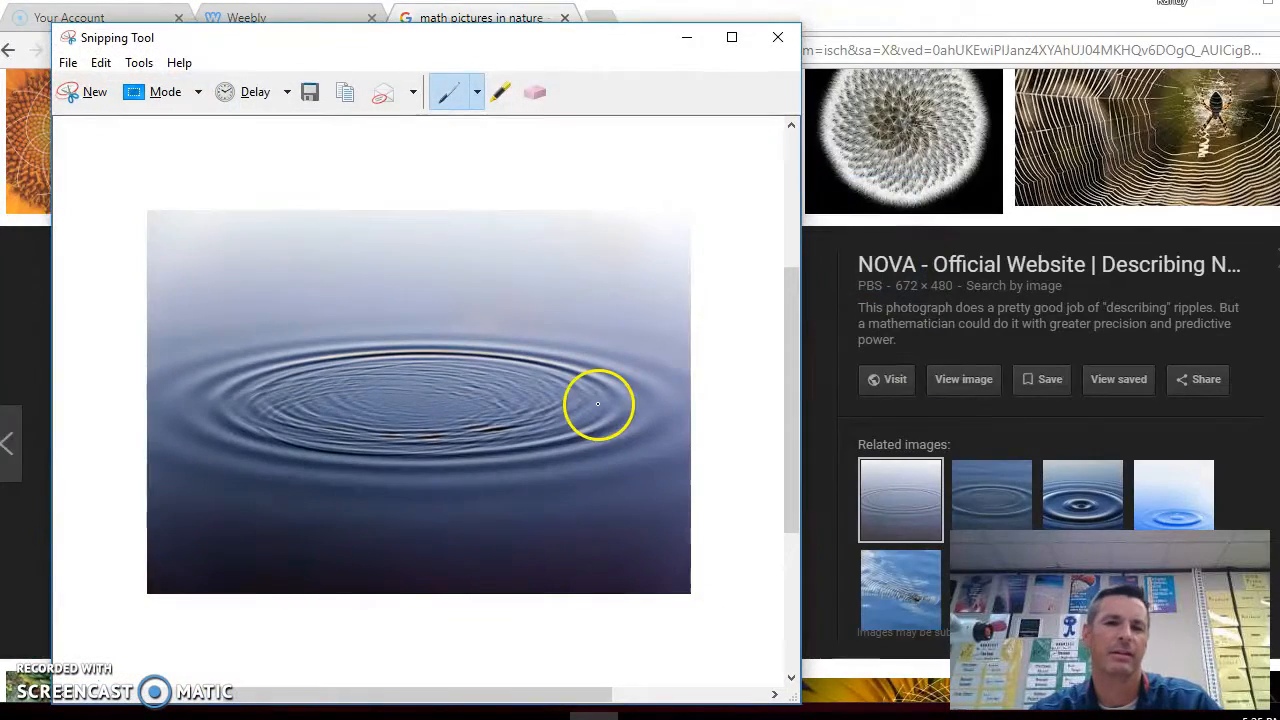
Save the snip on the Desktop as 1, replacing the existing file, and close the Snipping Tool
click(310, 92)
text(1)
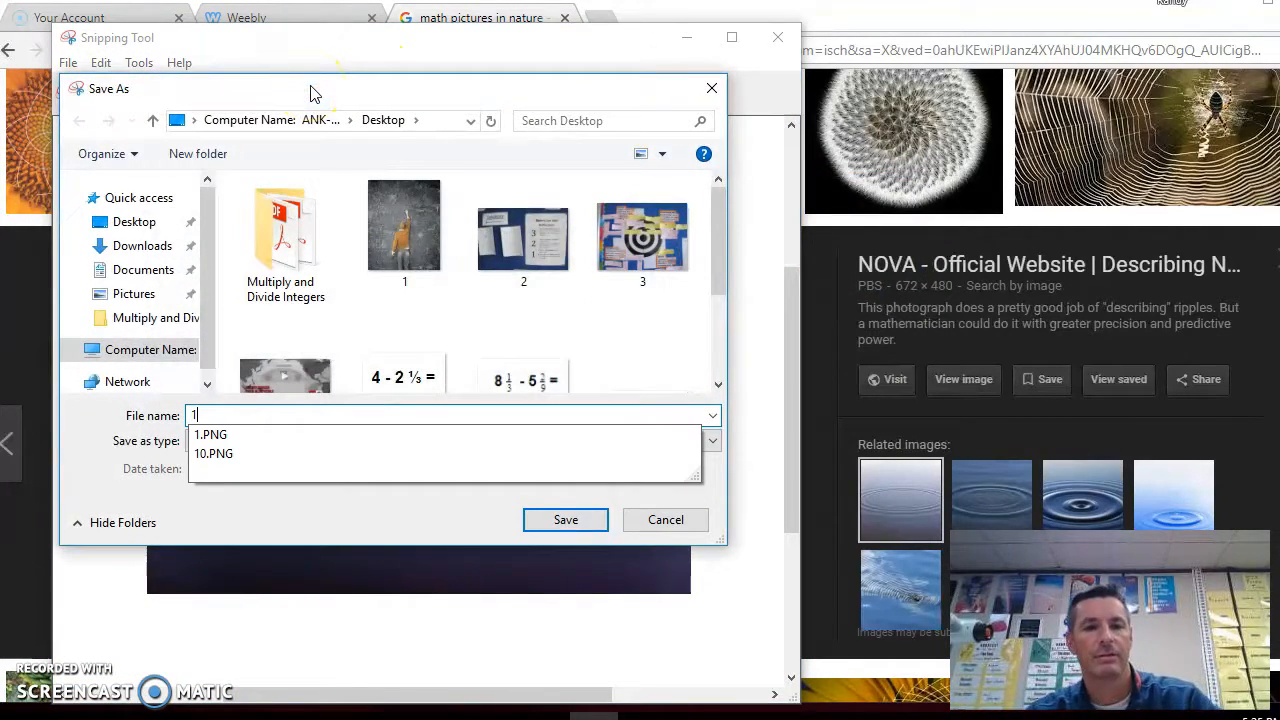
click(563, 520)
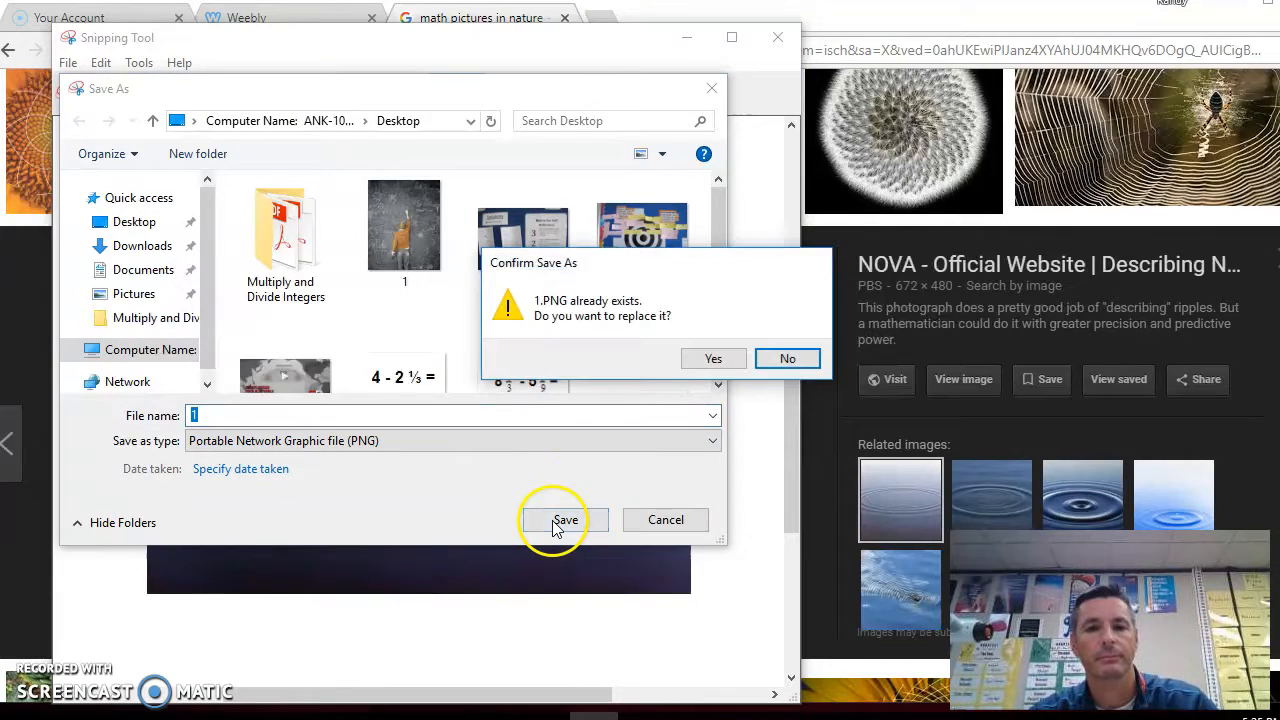
click(709, 357)
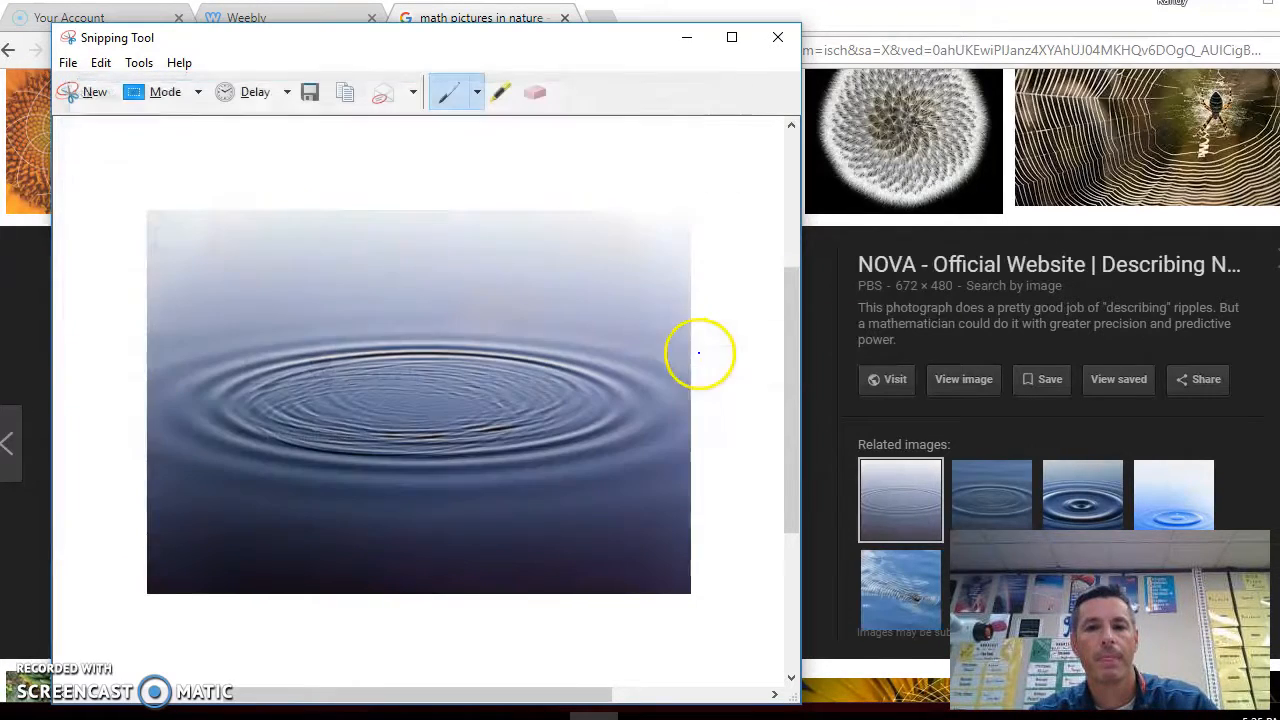
click(779, 35)
Back in the Weebly editor, upload file 1 as the header background image and save it
click(332, 24)
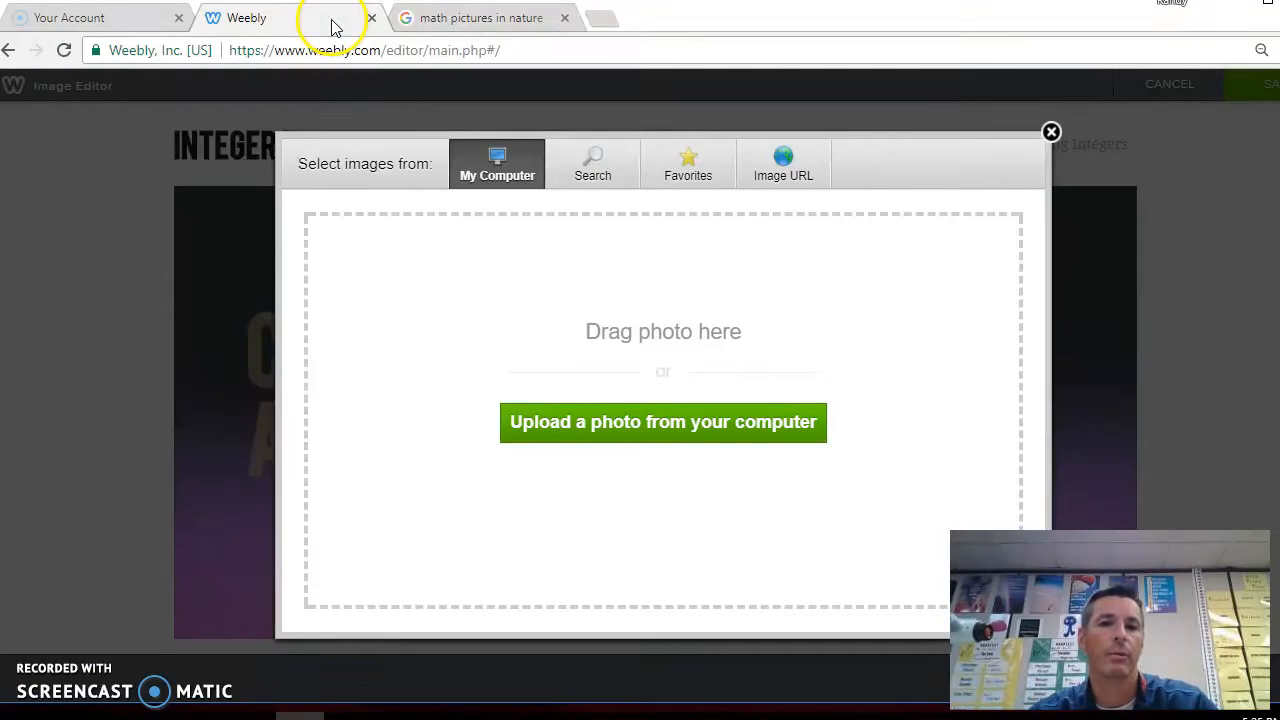
click(543, 422)
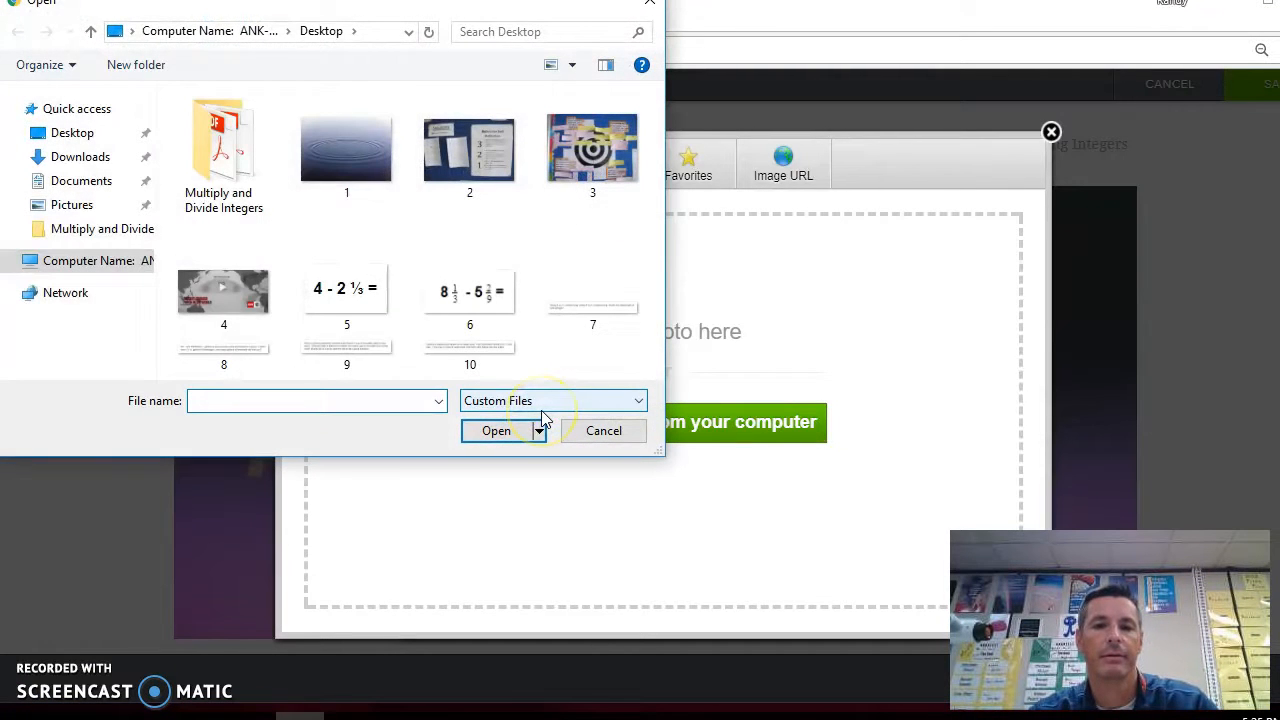
click(352, 142)
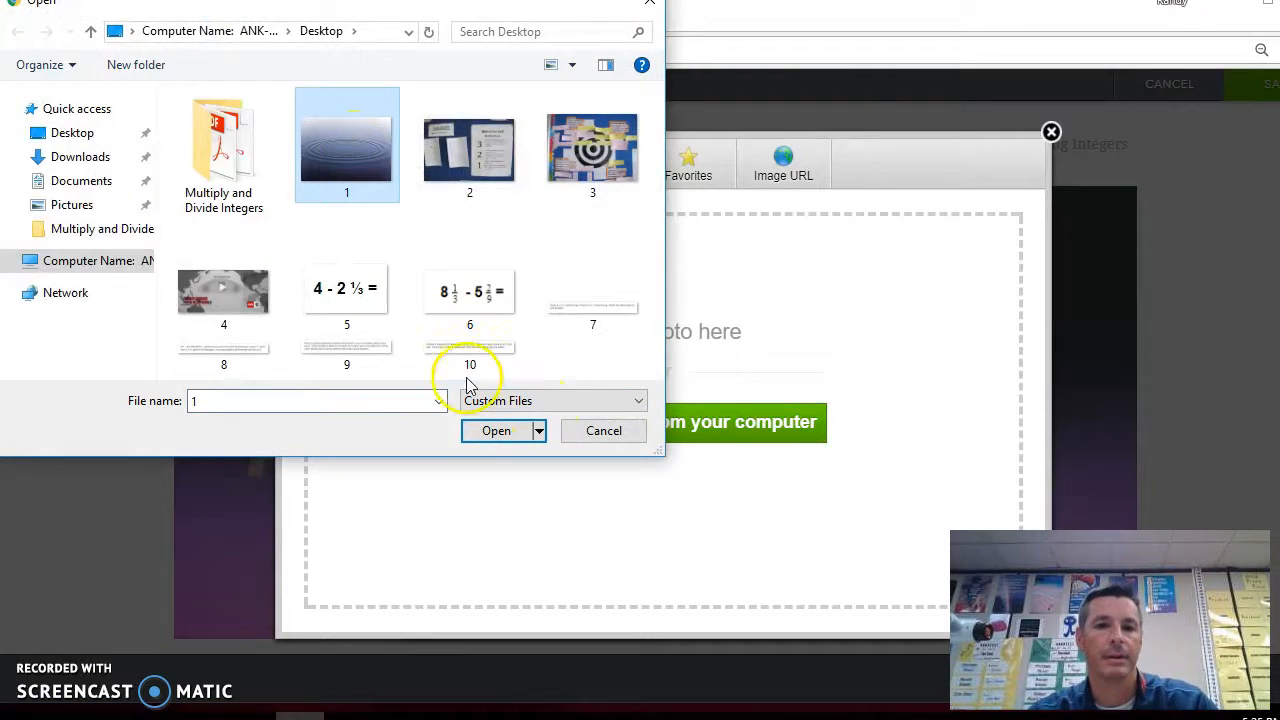
click(490, 431)
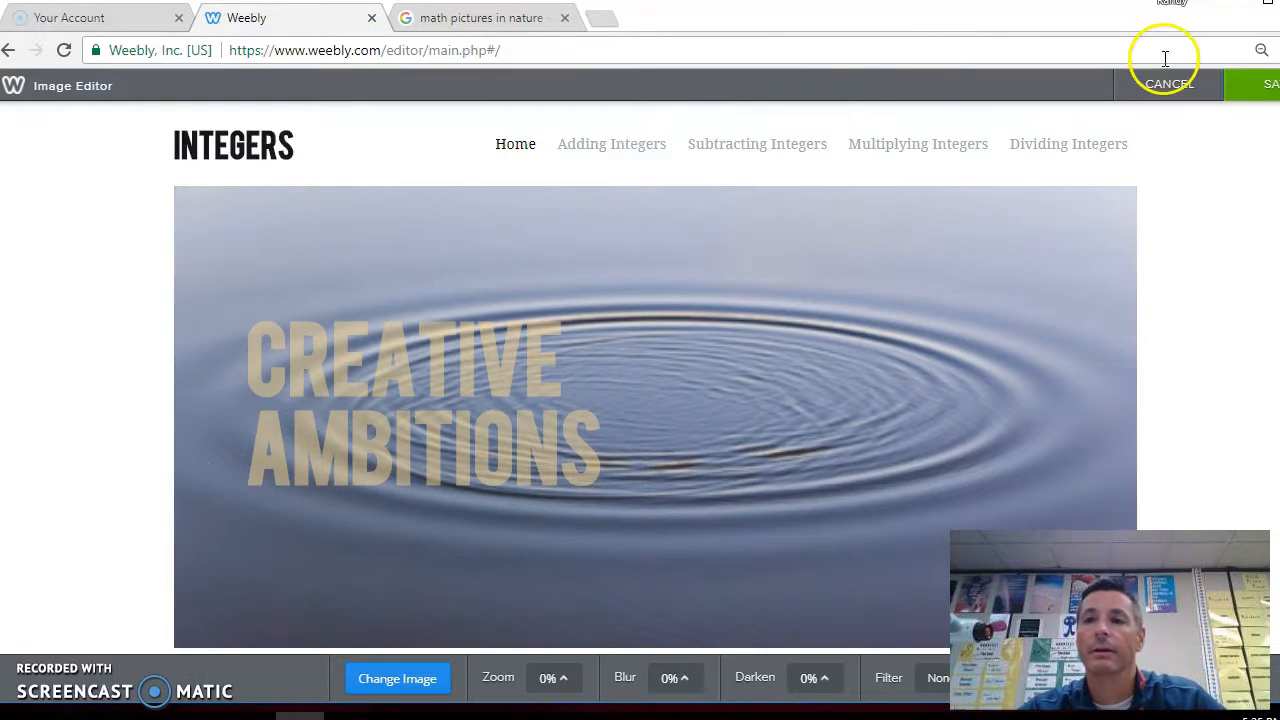
click(1266, 88)
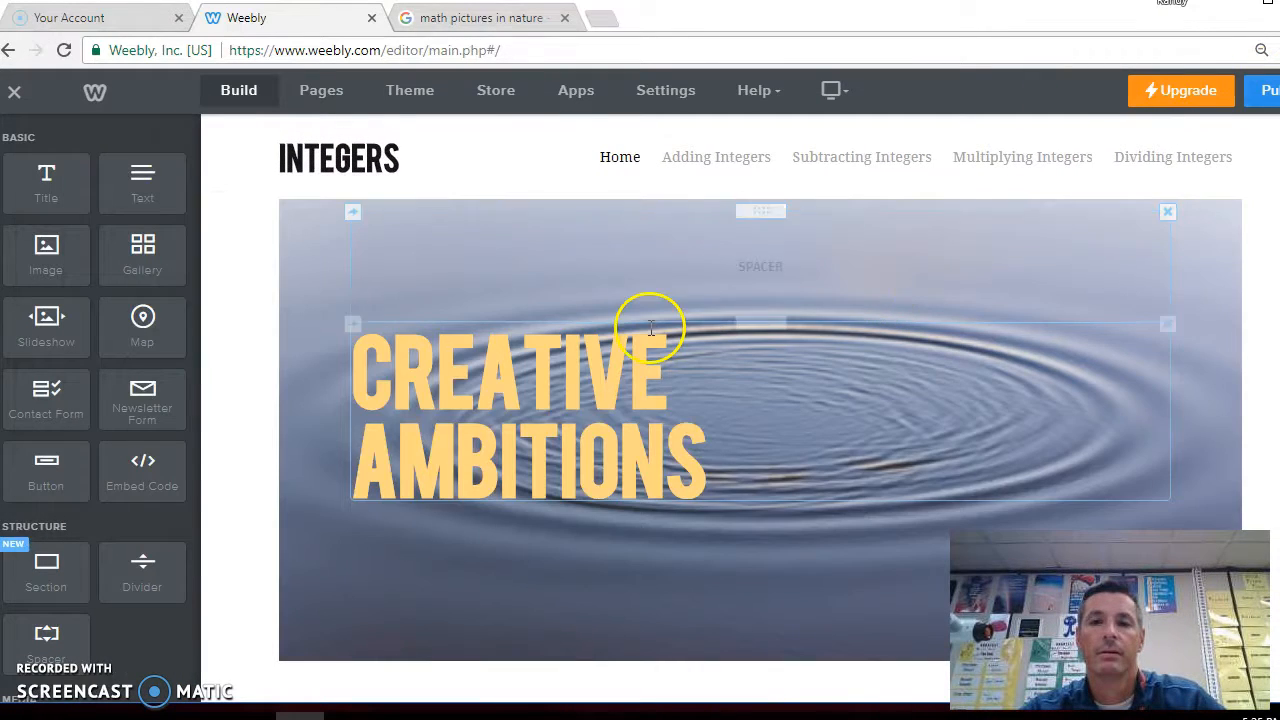
Replace the Home page headline text with HOW TO ADD, SUBTRACT, MULTIPLY, AND DIVIDE INTEGERS!
click(728, 493)
double_click(721, 461)
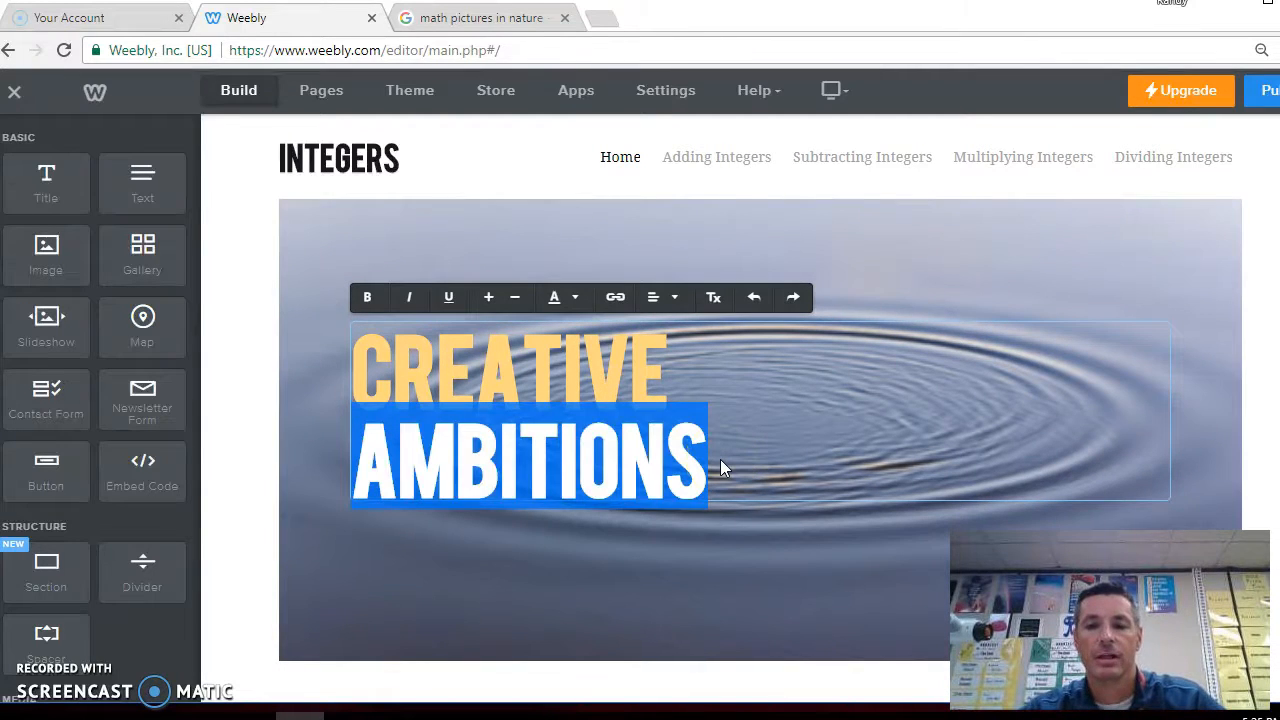
click(720, 459)
key(BackSpace)
key(BackSpace)
key(BackSpace)
key(BackSpace)
key(BackSpace)
key(BackSpace)
key(BackSpace)
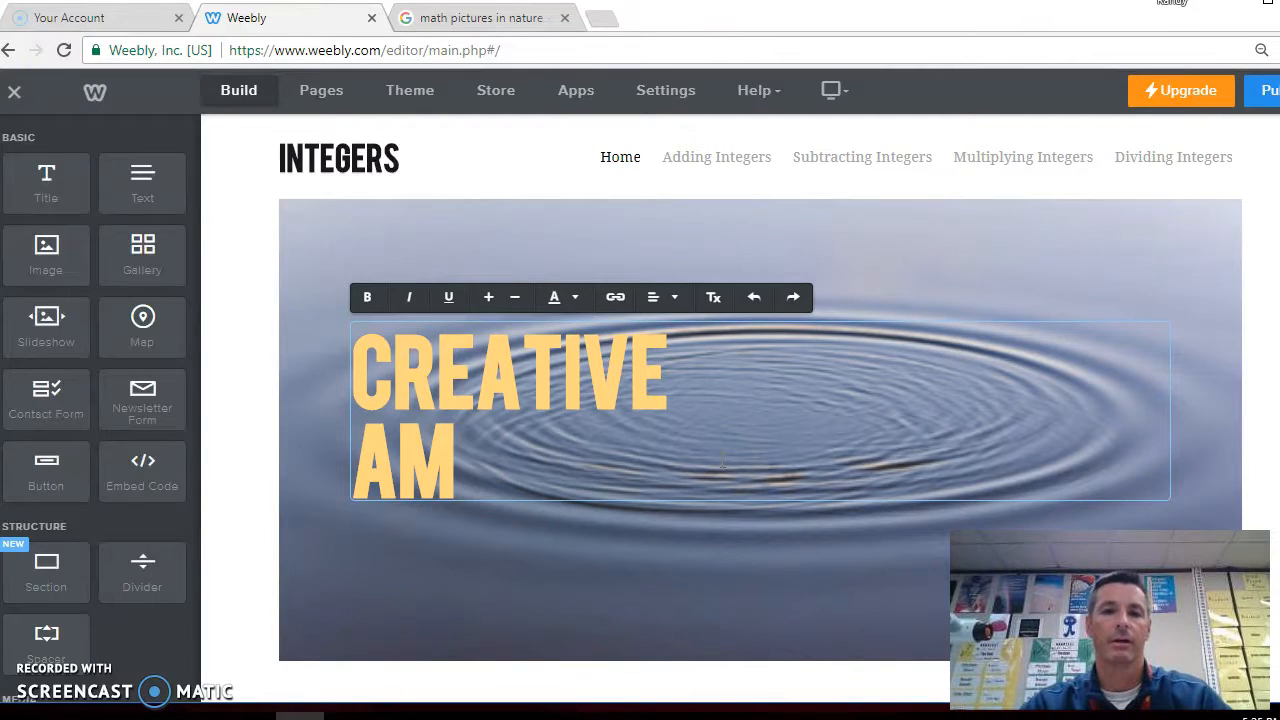
key(BackSpace)
key(BackSpace)
key(BackSpace)
key(BackSpace)
key(BackSpace)
key(BackSpace)
key(BackSpace)
key(BackSpace)
key(BackSpace)
key(BackSpace)
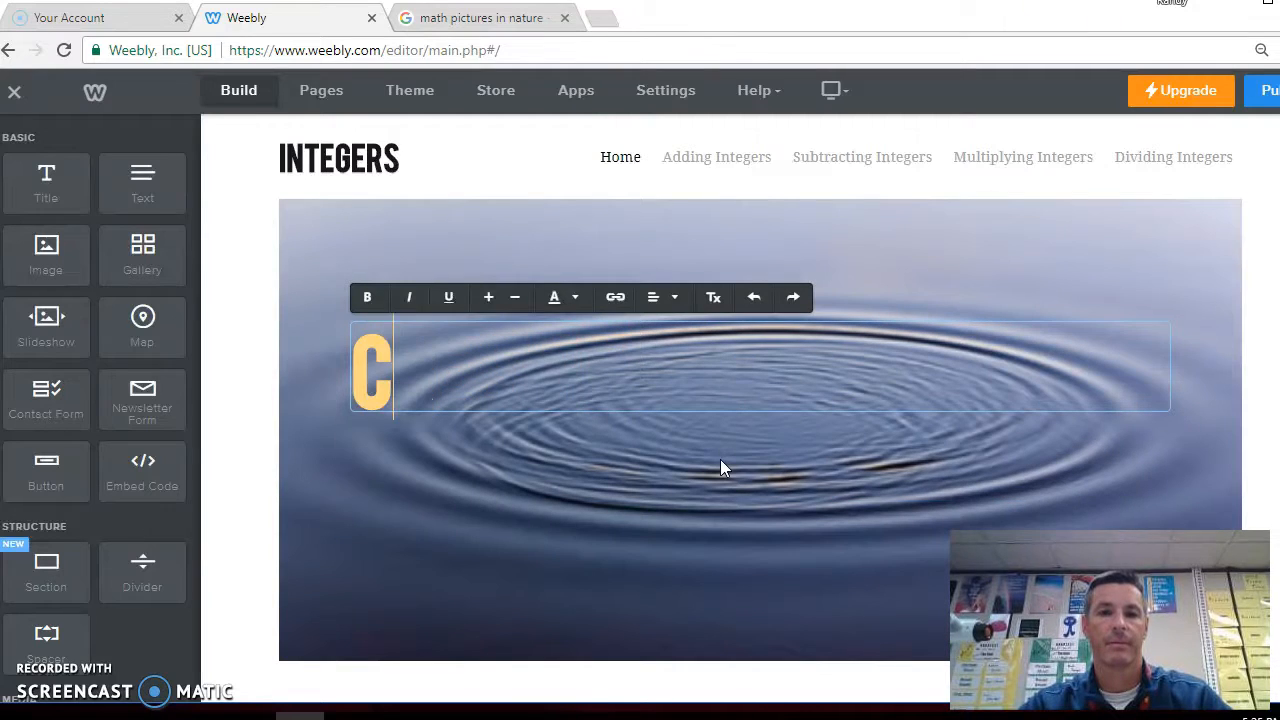
key(BackSpace)
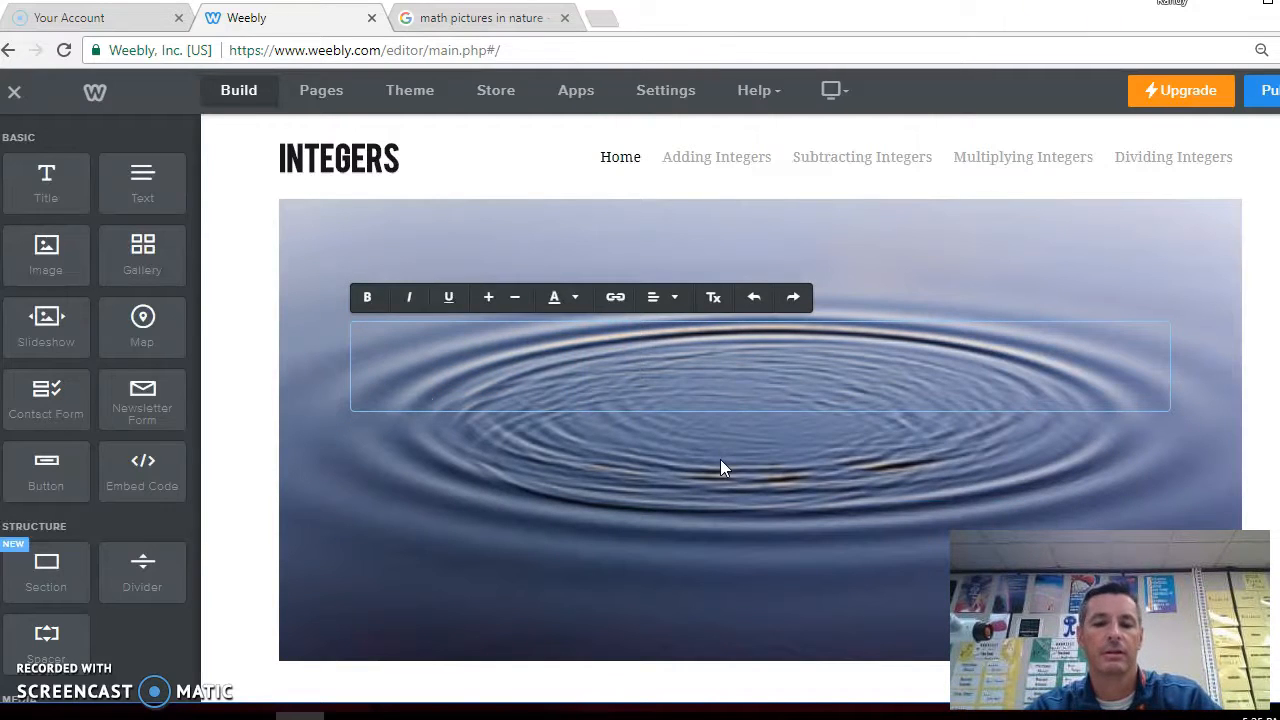
text(HOW)
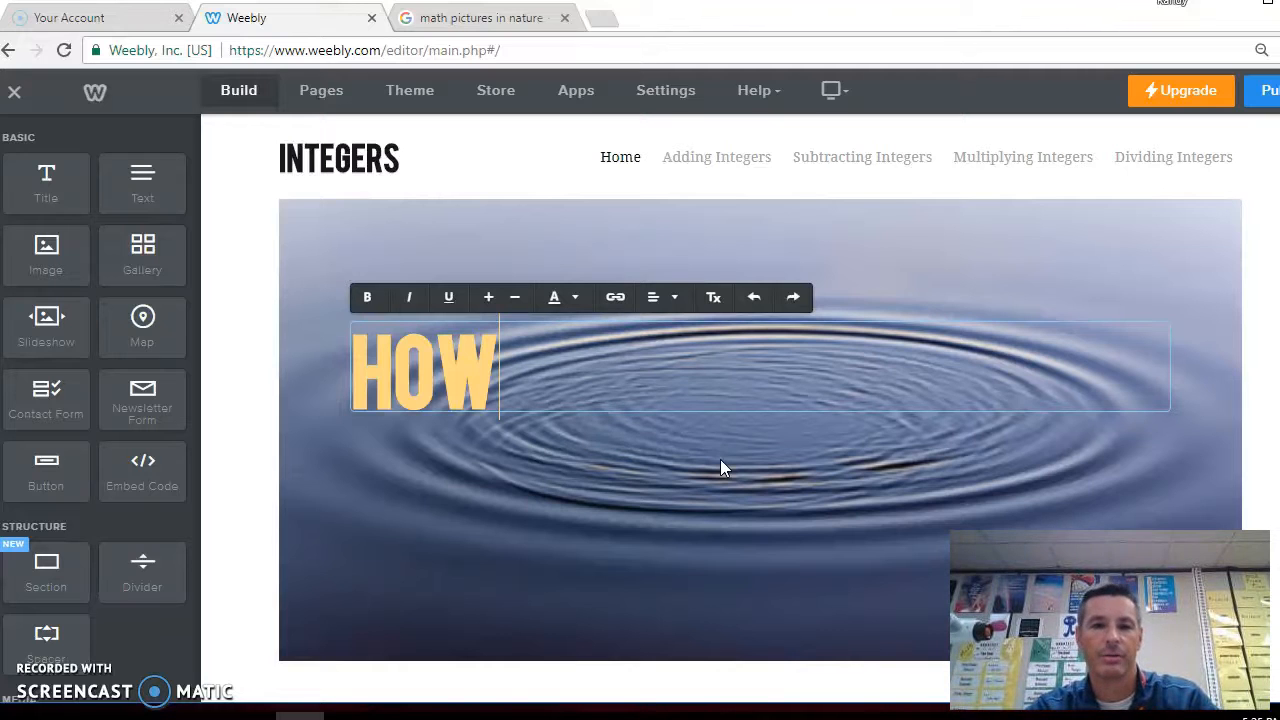
text( TO)
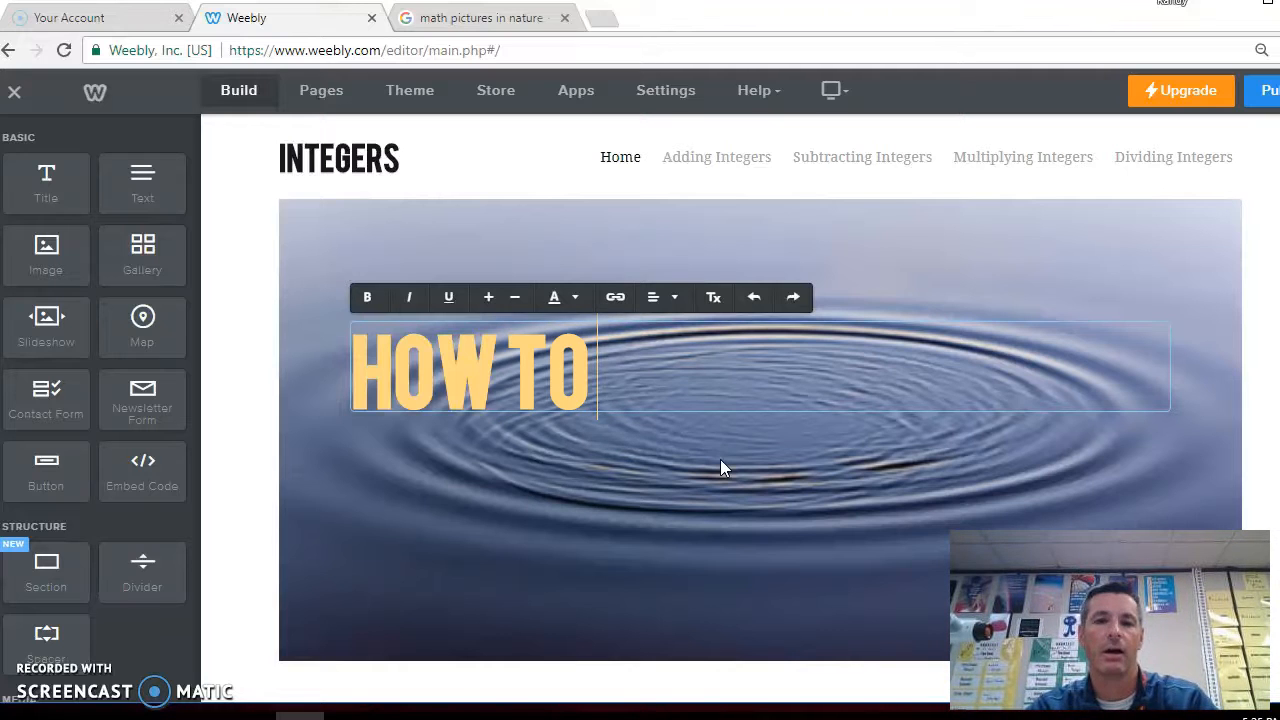
text( ADD)
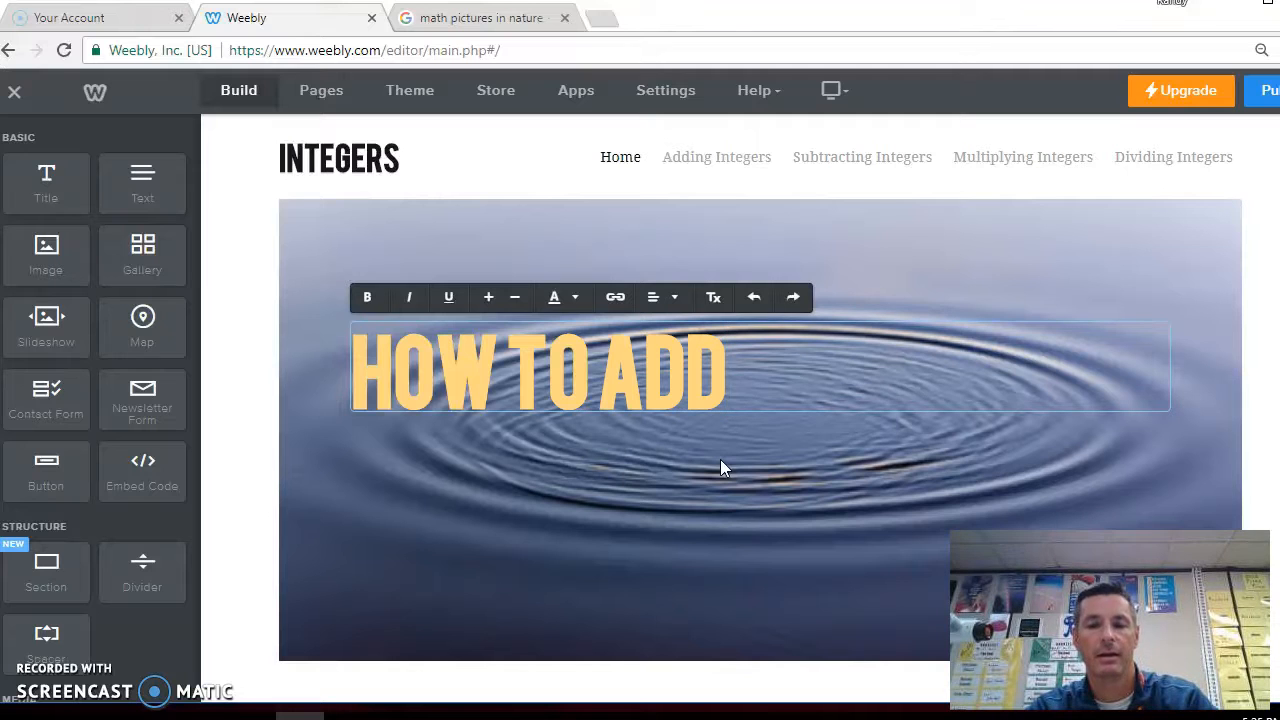
text(, SUBTRACT)
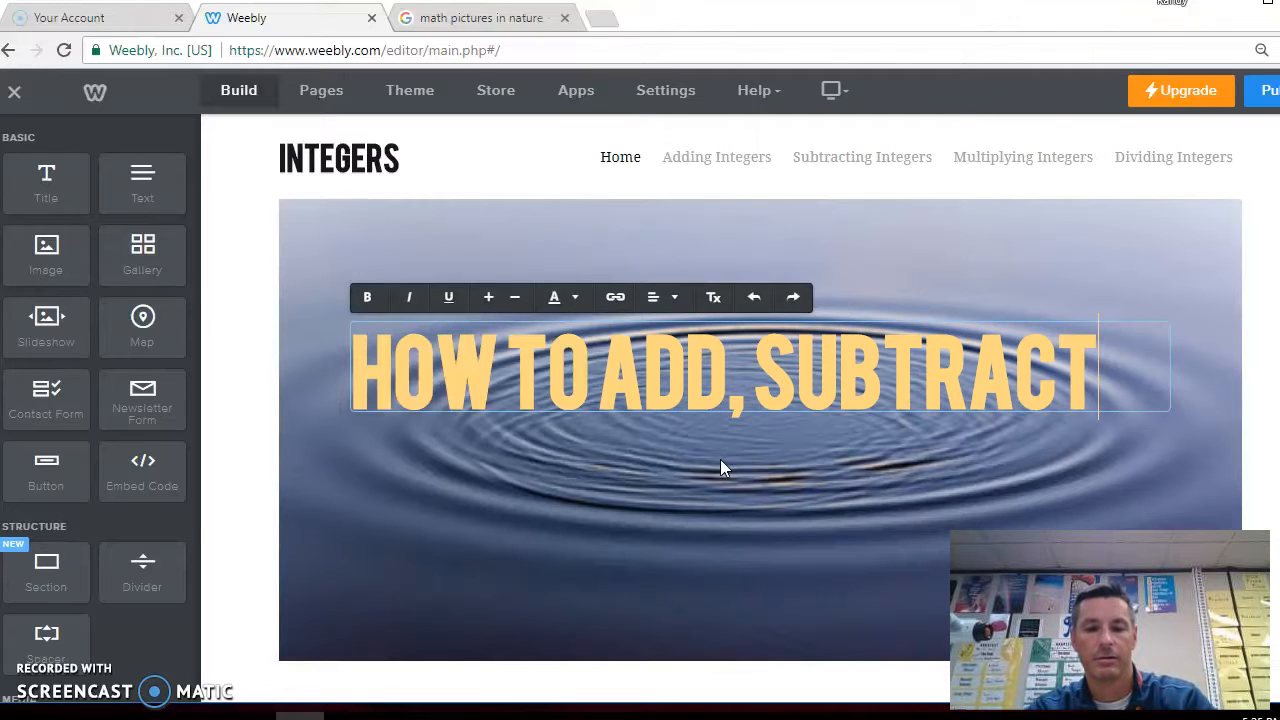
text(, MULTI)
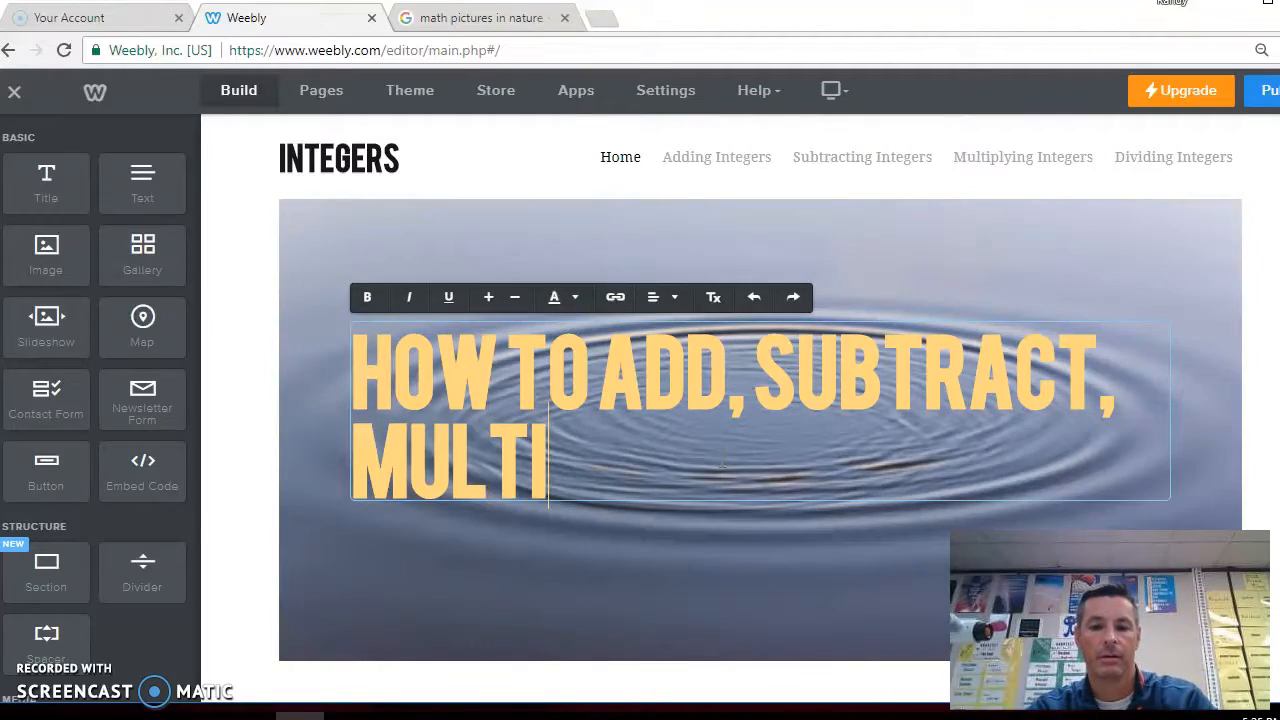
text(PLY)
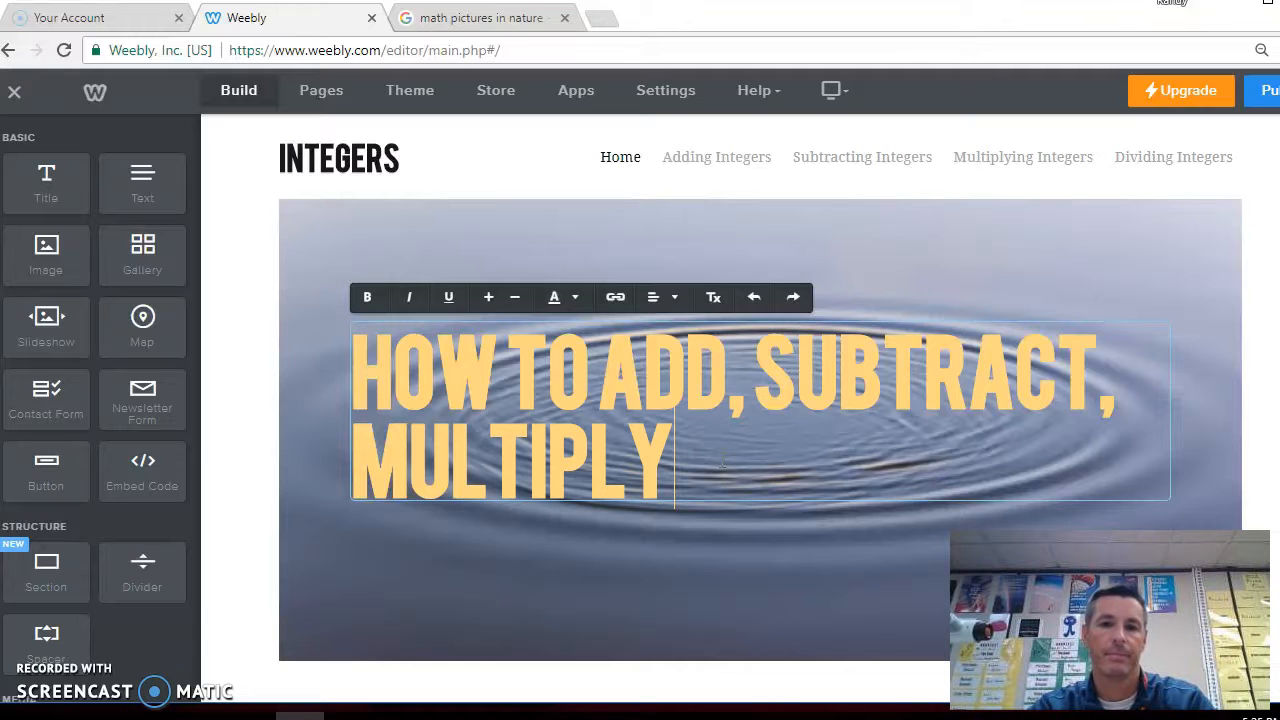
text(, AND DIVID)
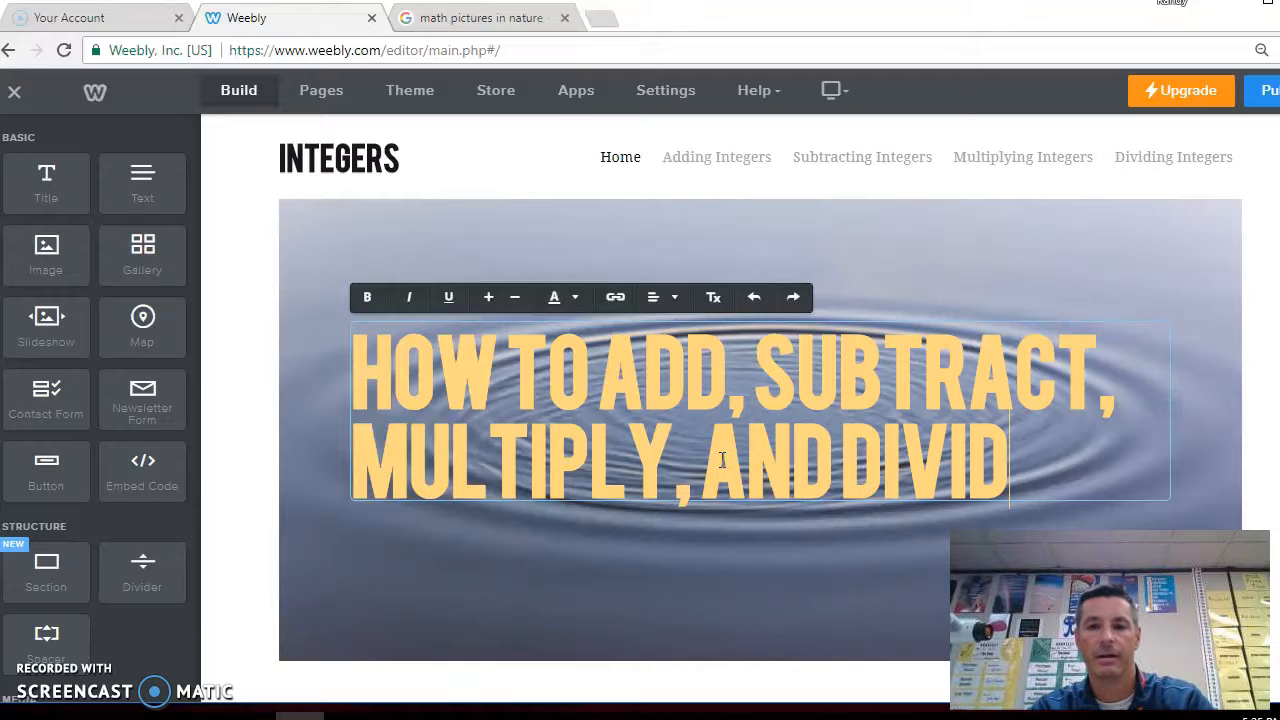
text(E INTEGERS!)
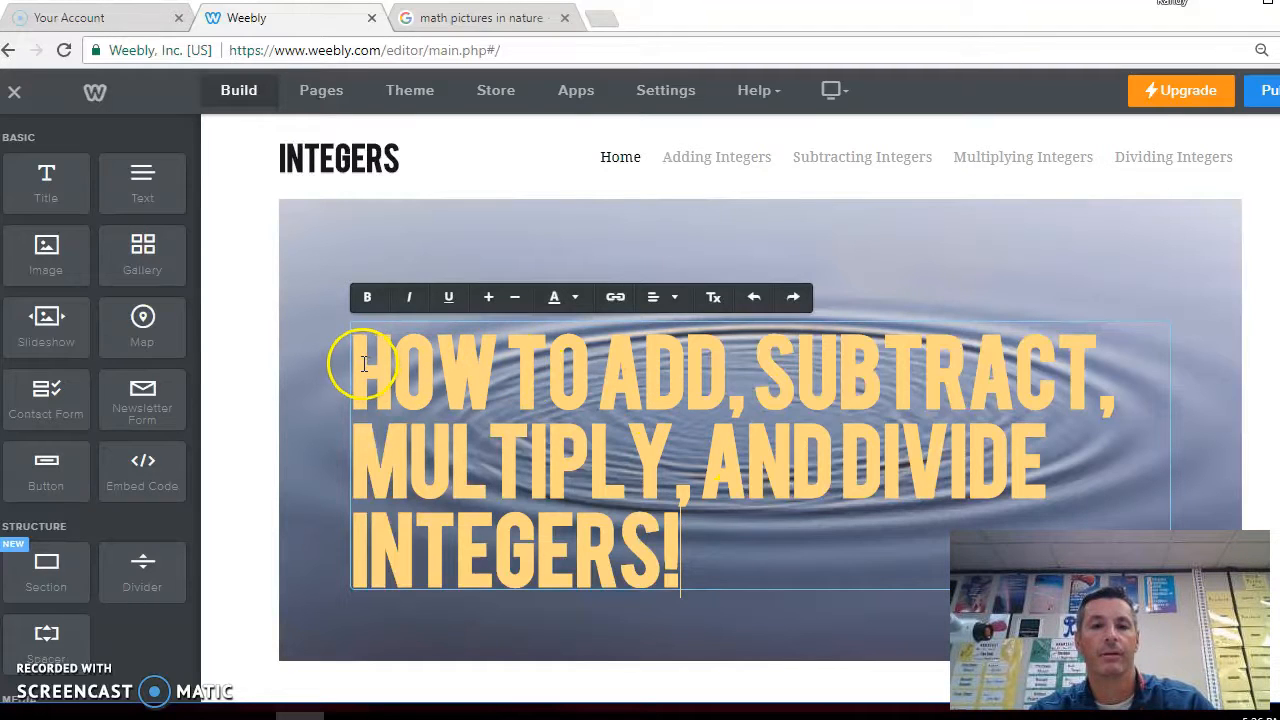
Select the whole headline and change its text colour to a dark grey
drag(720, 549, 344, 365)
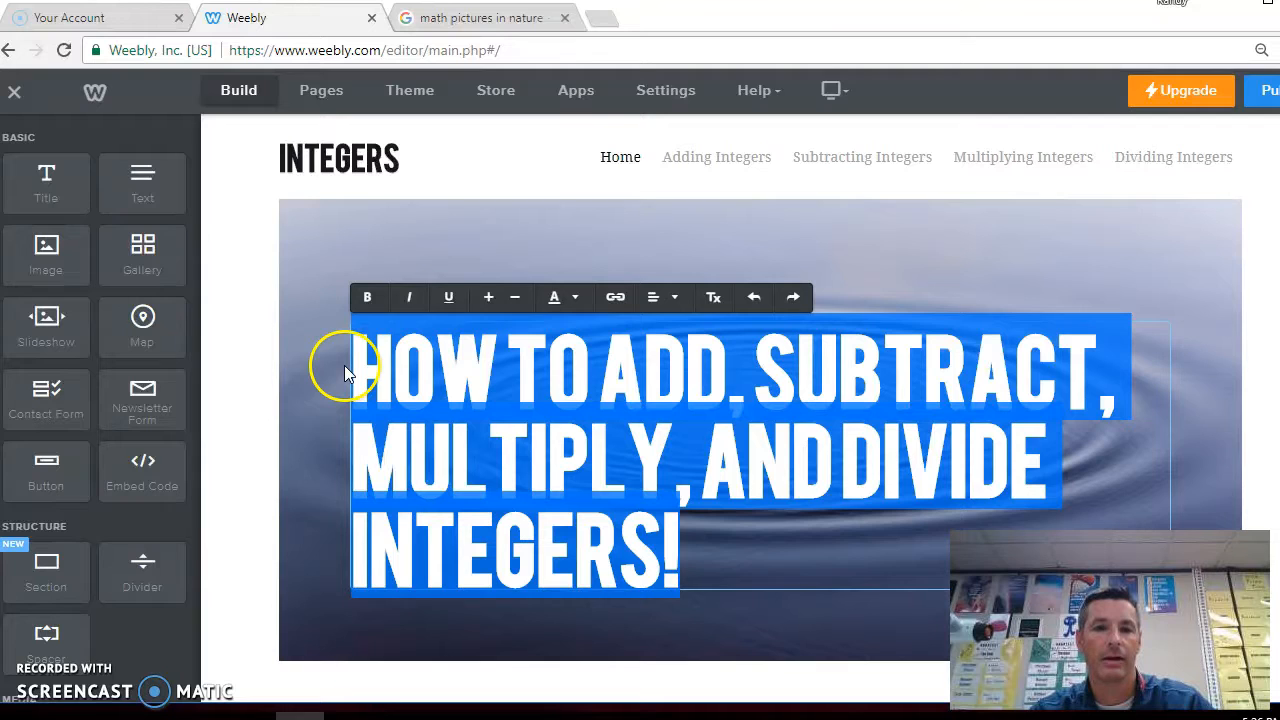
click(578, 300)
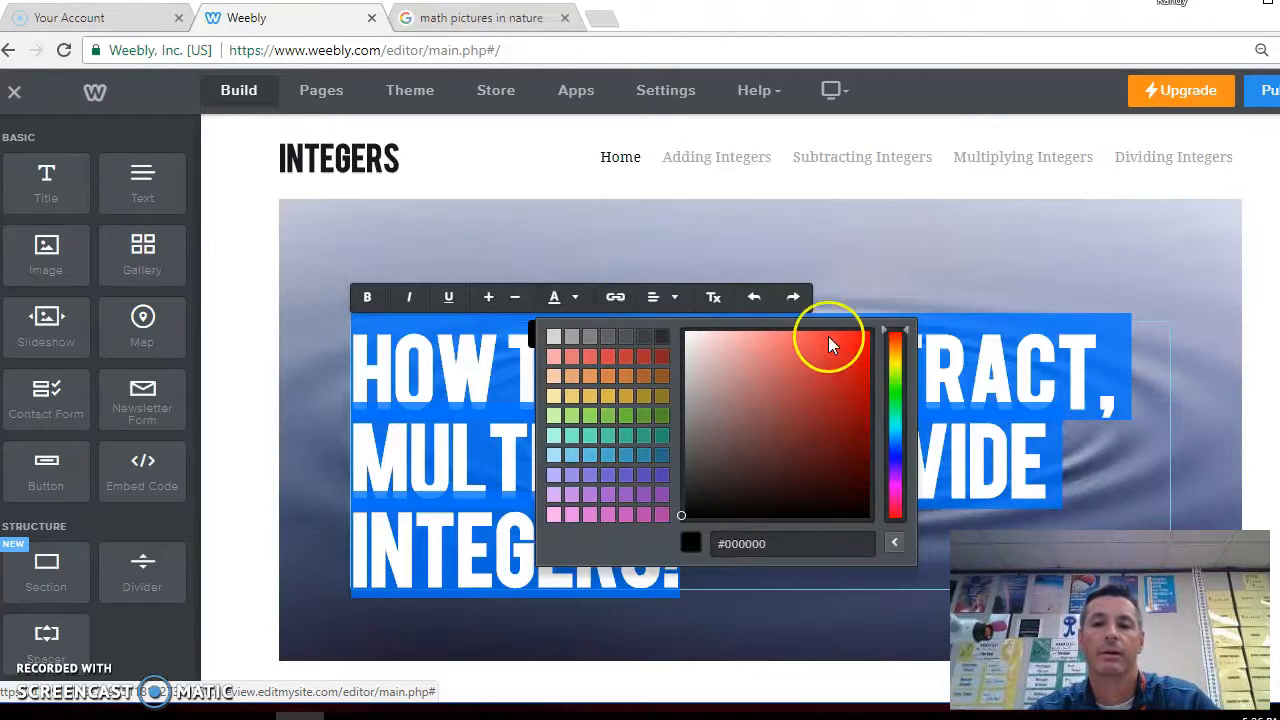
click(895, 370)
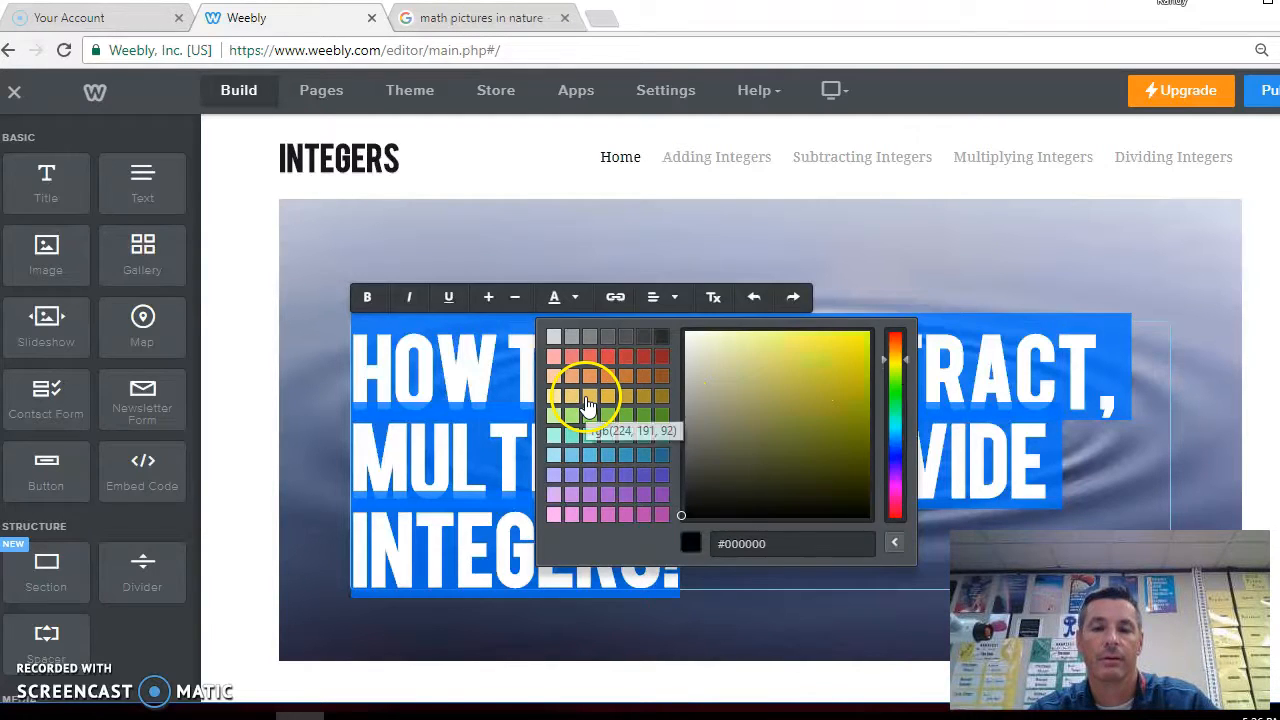
click(660, 343)
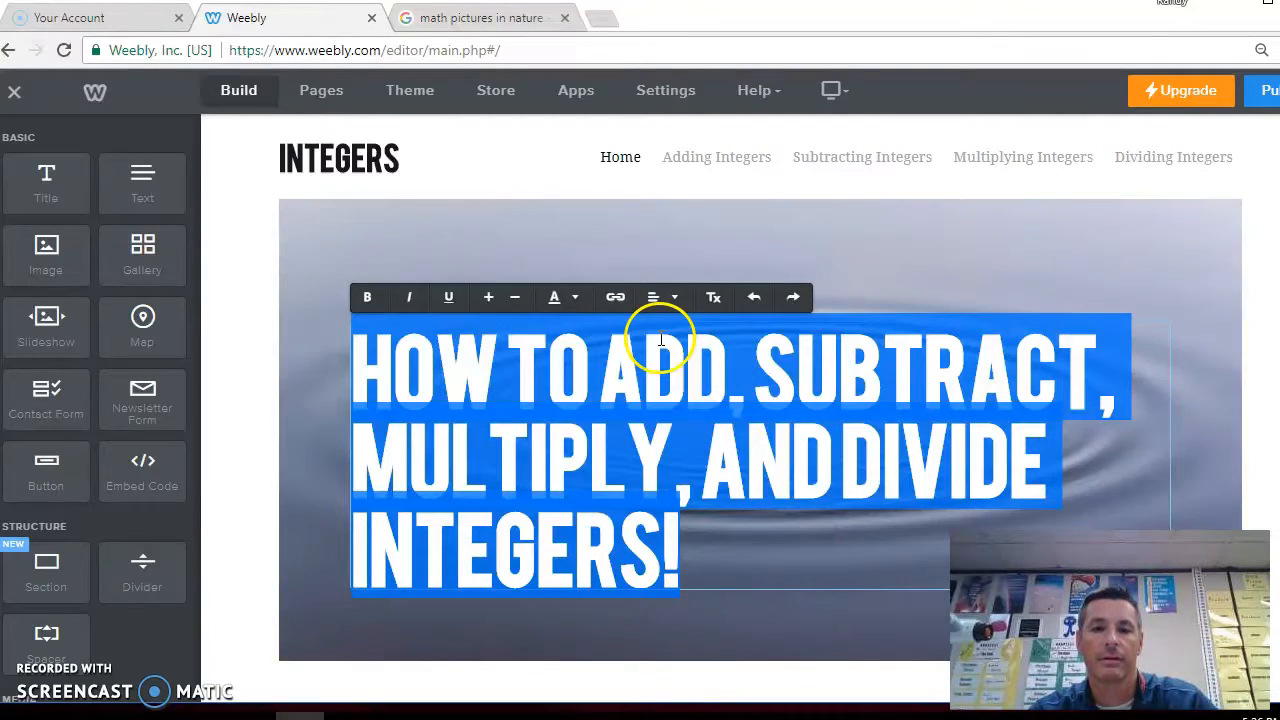
click(1220, 414)
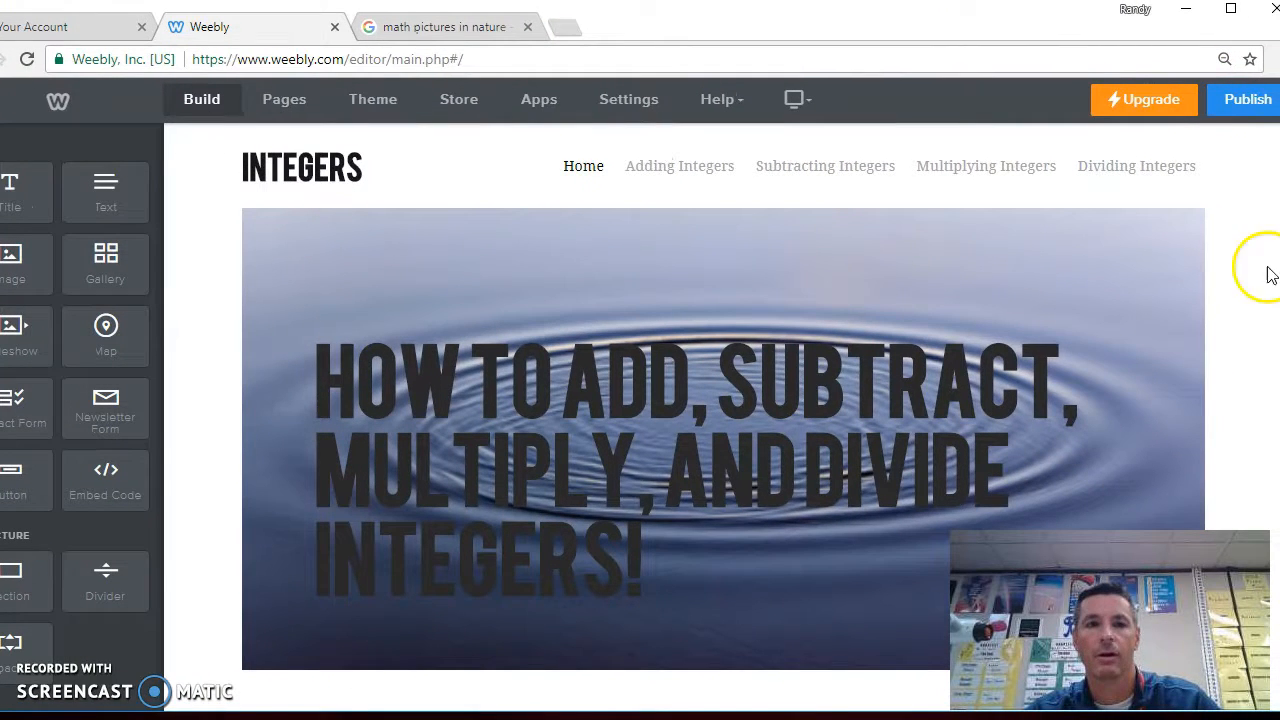
Publish the website on its Weebly subdomain and open the live site
click(1232, 104)
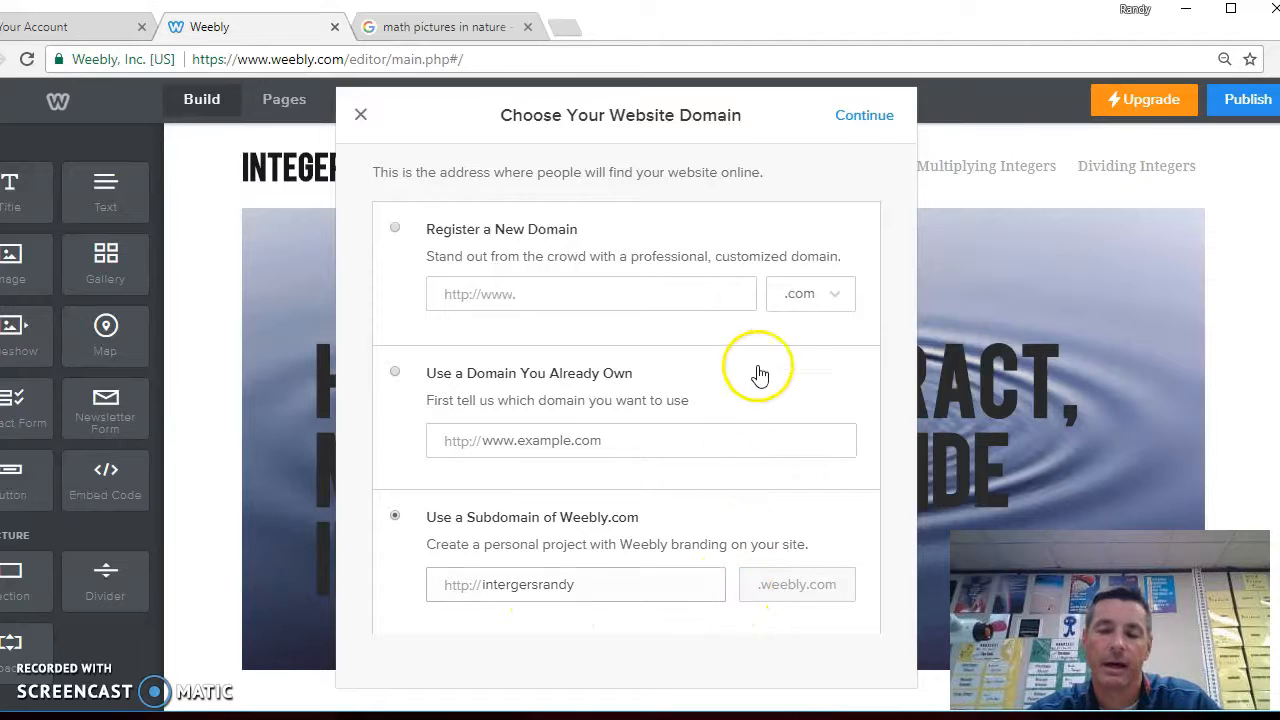
click(864, 118)
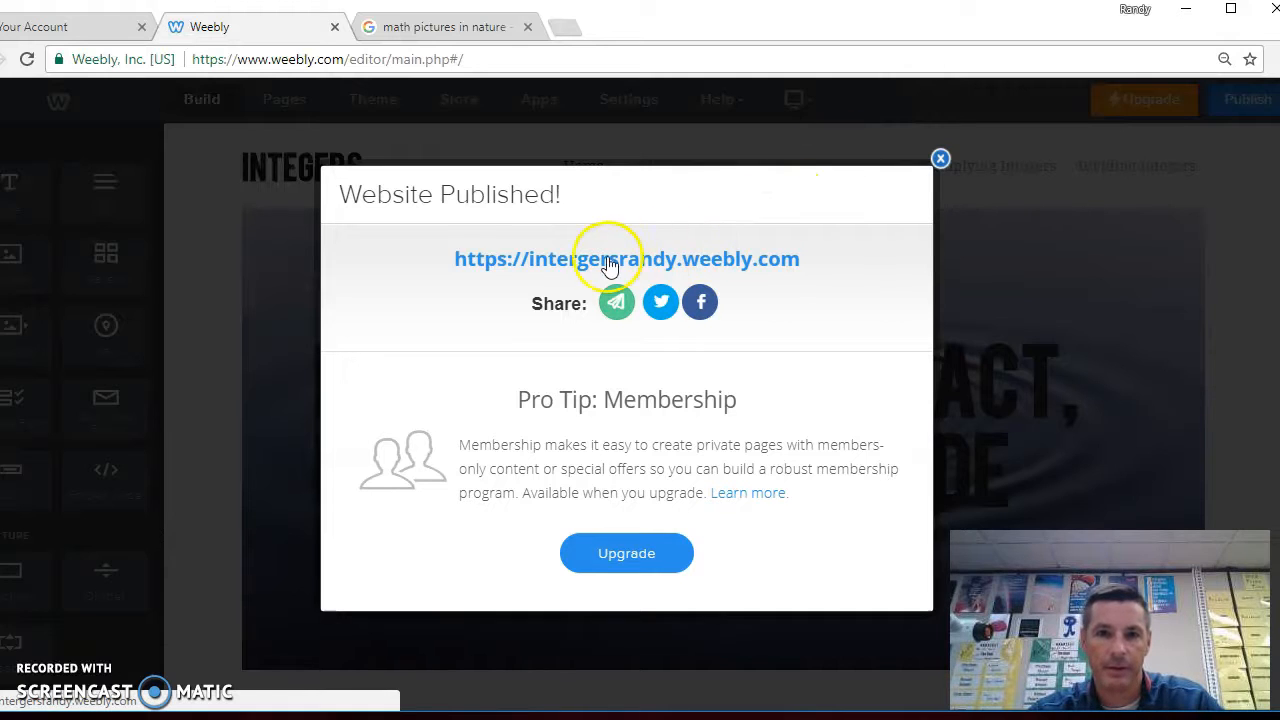
click(662, 260)
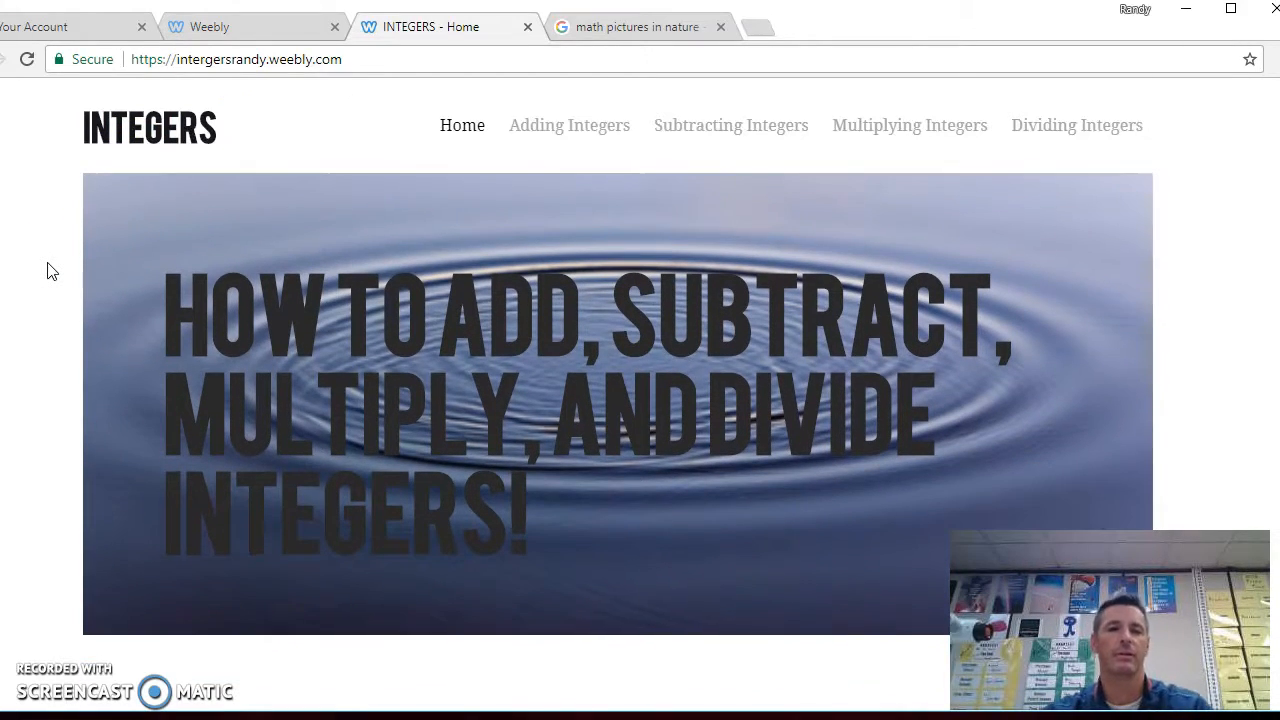
Scroll through the live Home page, close its tab and dismiss the publish confirmation
scroll(50, 270, down, 6)
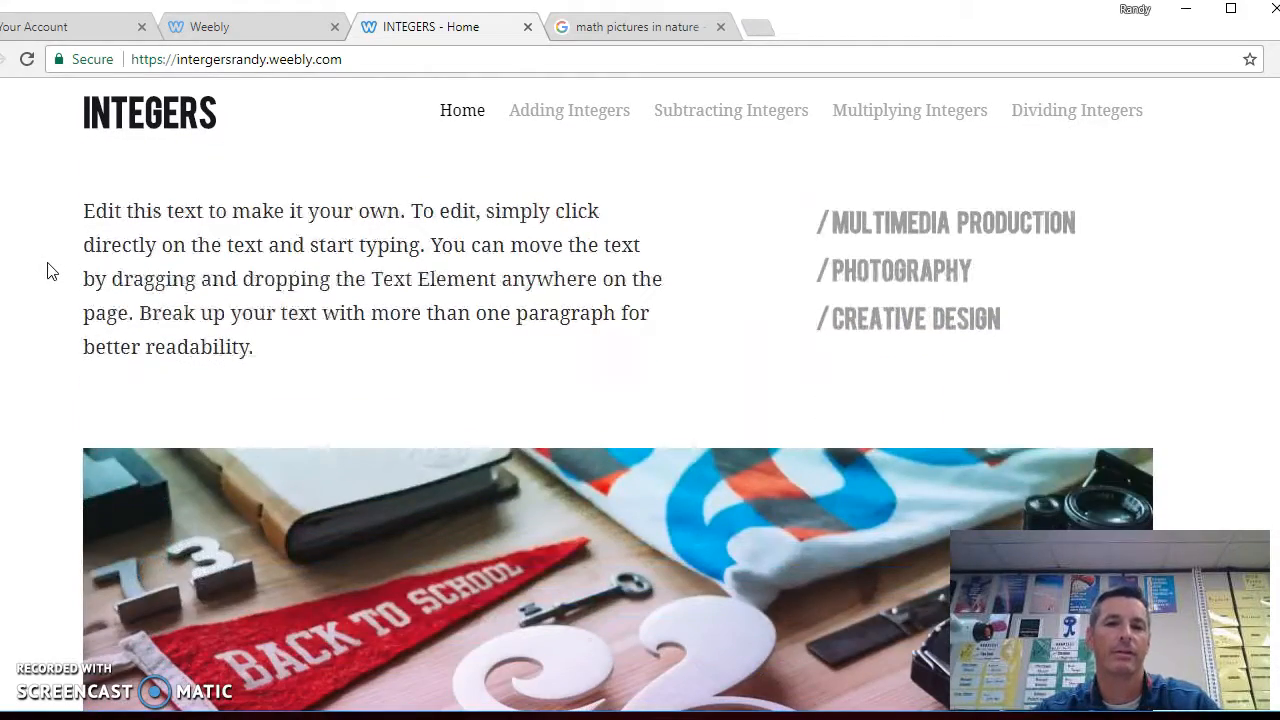
scroll(50, 270, down, 12)
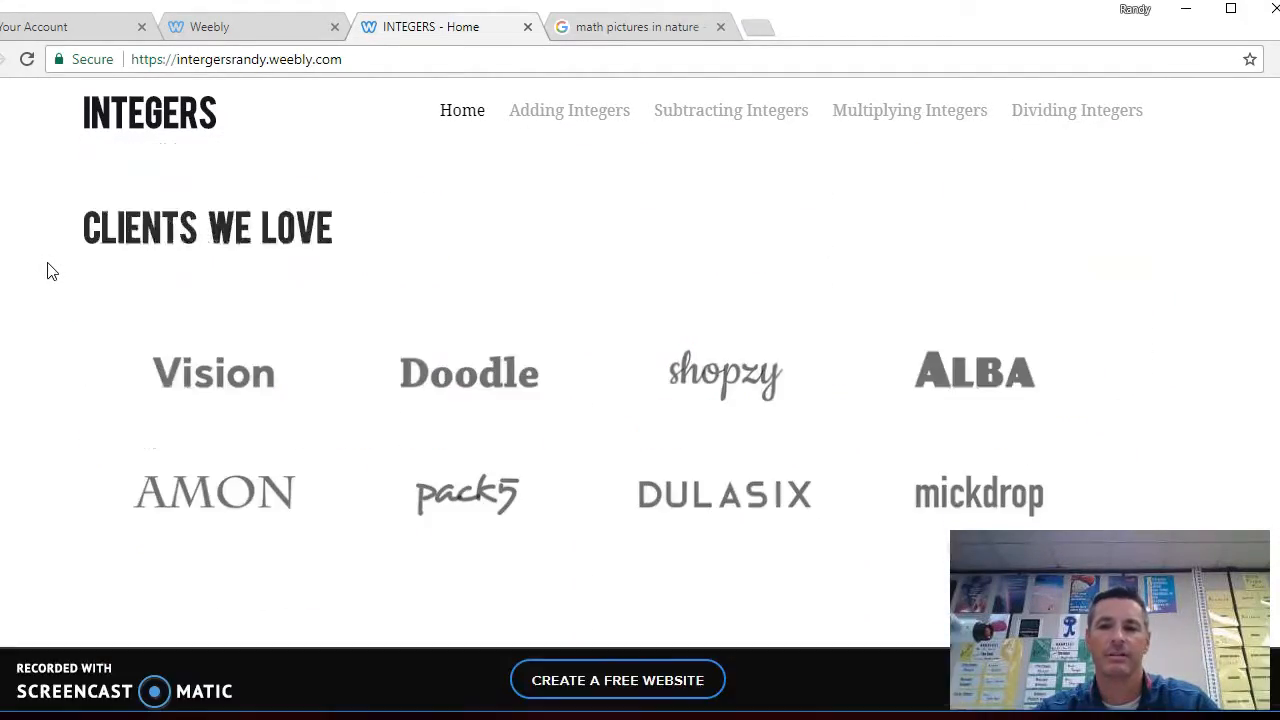
scroll(52, 271, up, 18)
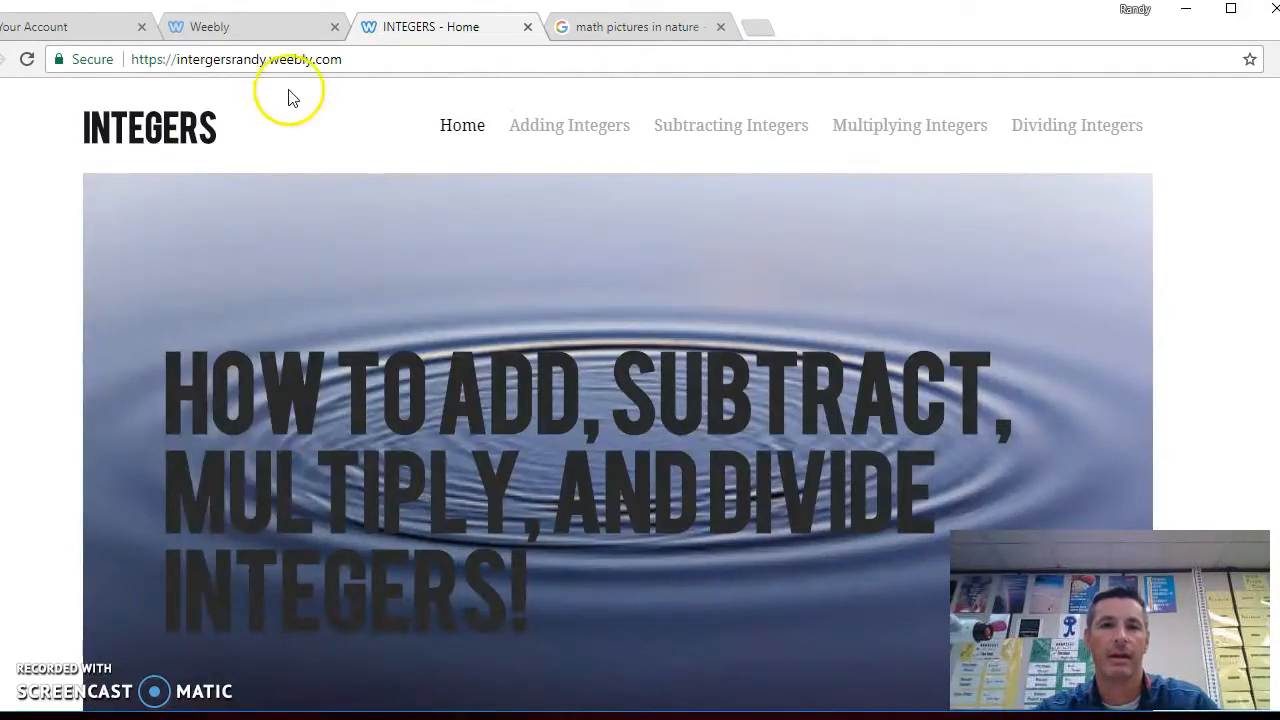
click(527, 27)
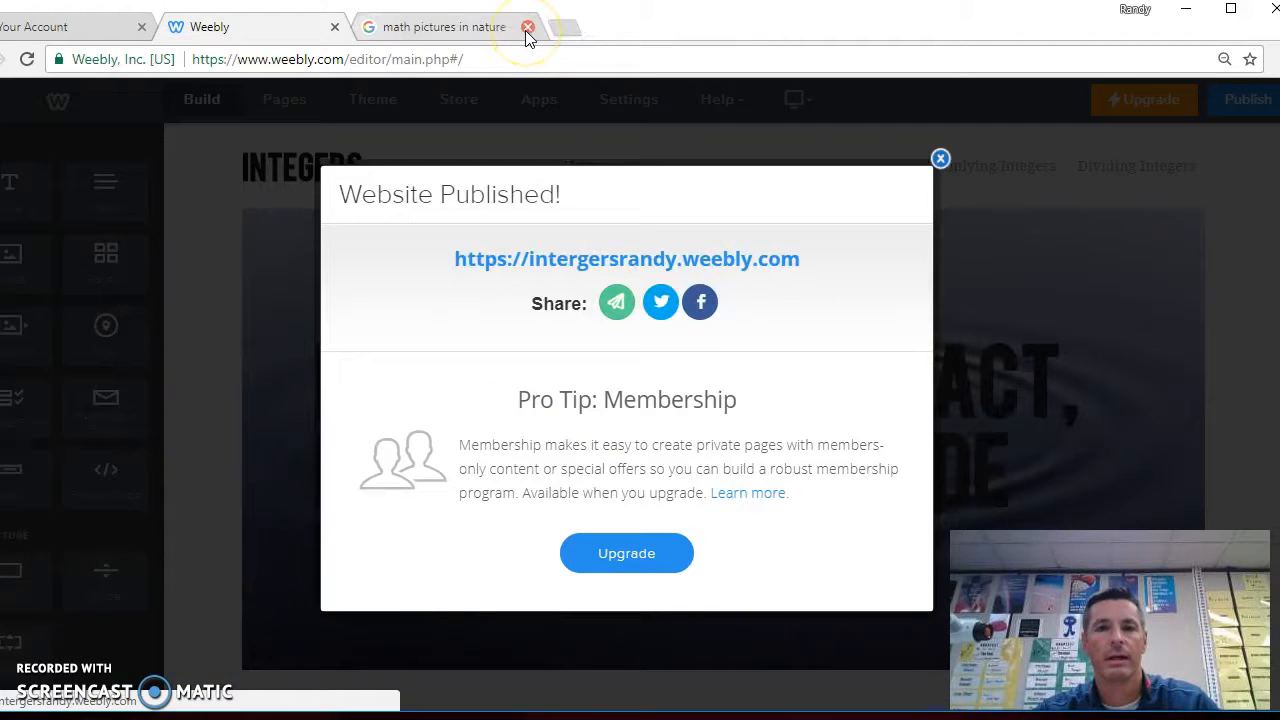
click(940, 158)
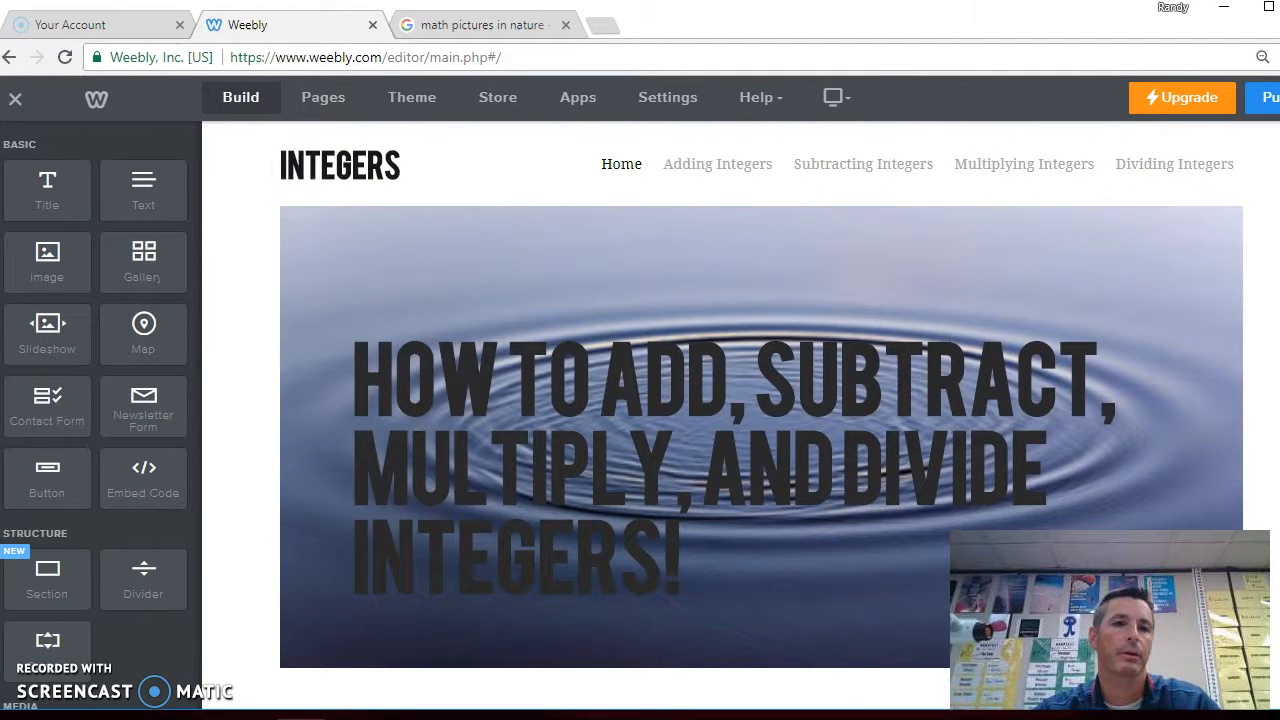
Browse the Adding, Subtracting and Multiplying Integers pages in the editor and return to Home
mouse_move(324, 192)
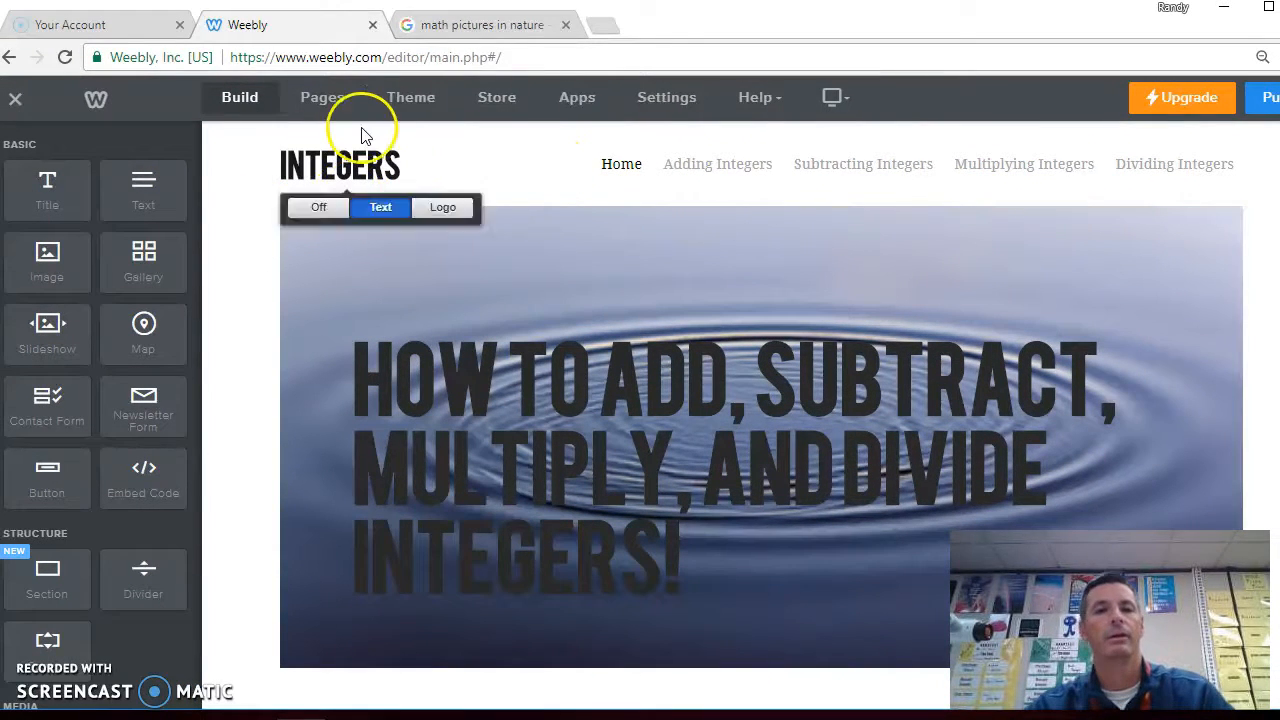
click(707, 166)
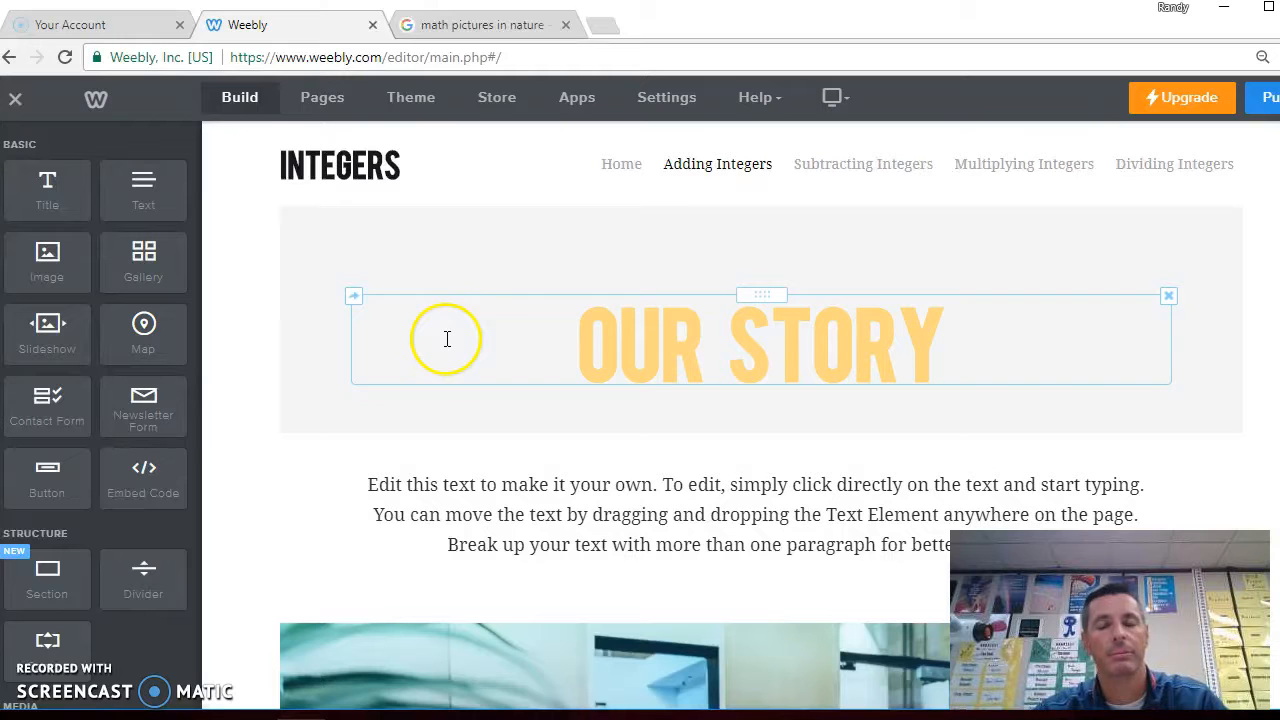
click(832, 176)
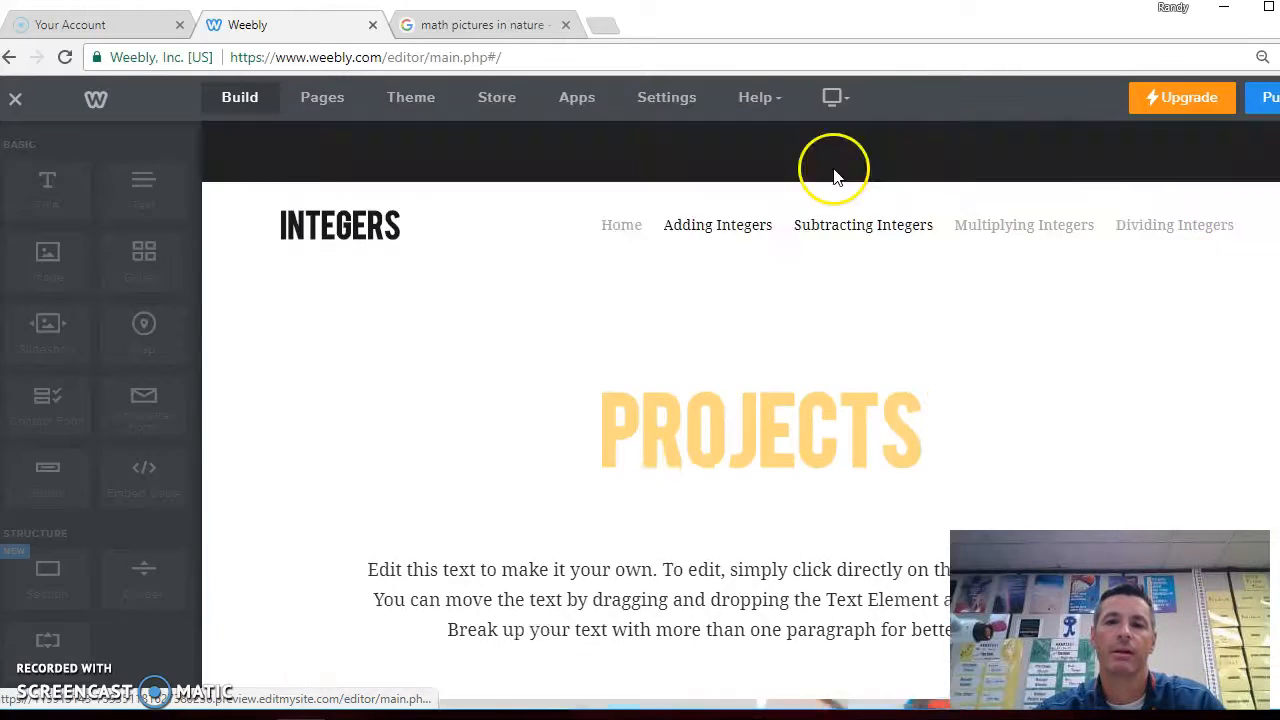
click(1002, 170)
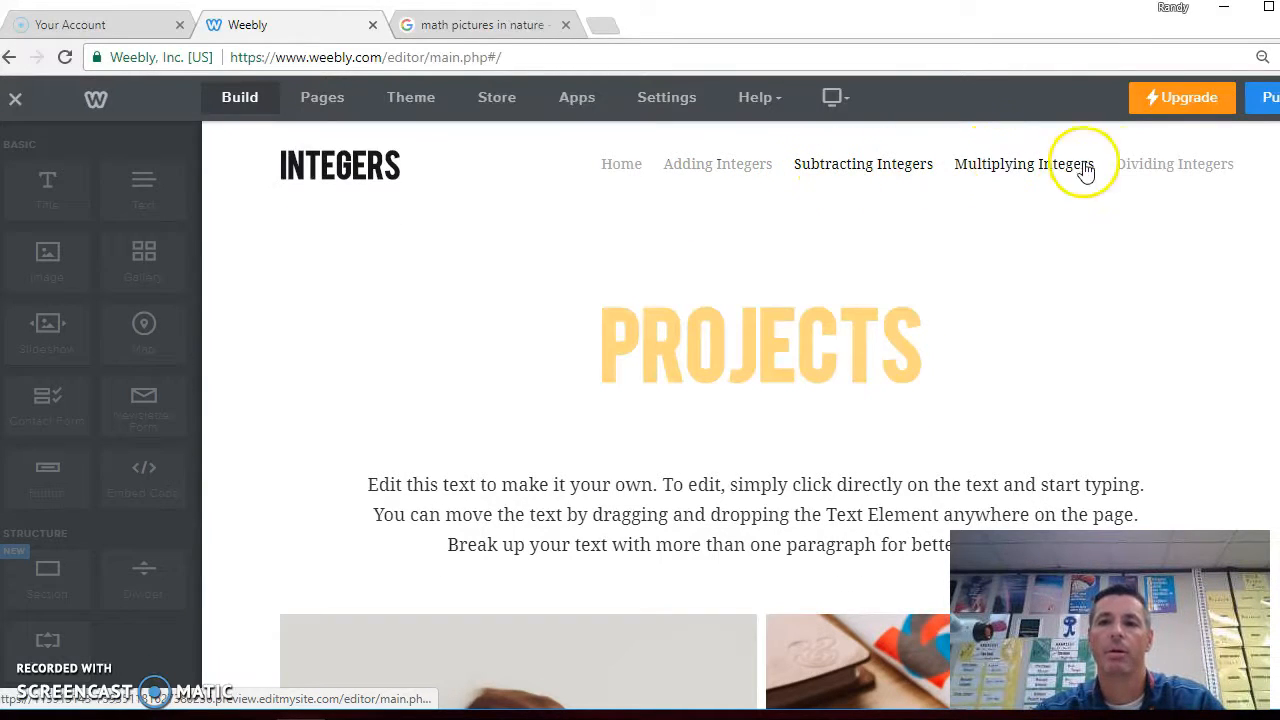
click(623, 165)
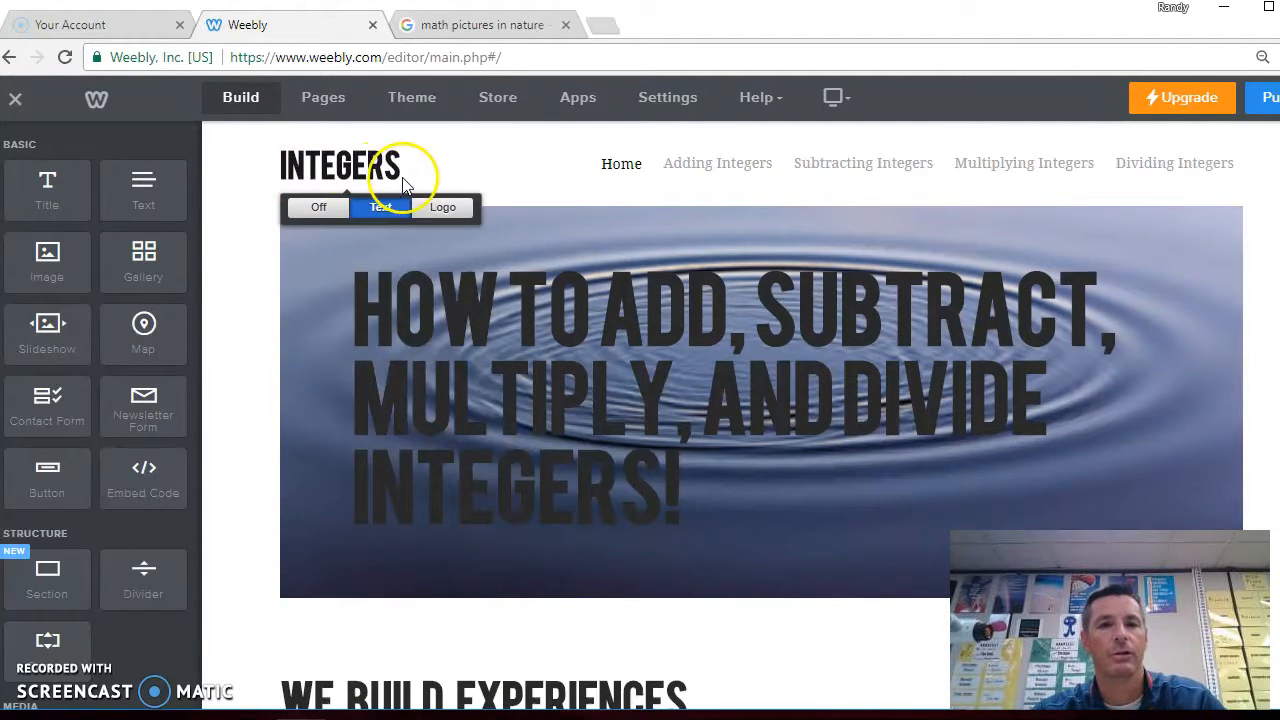
Add a YouTube element just below the header section on the Home page
drag(82, 317, 528, 633)
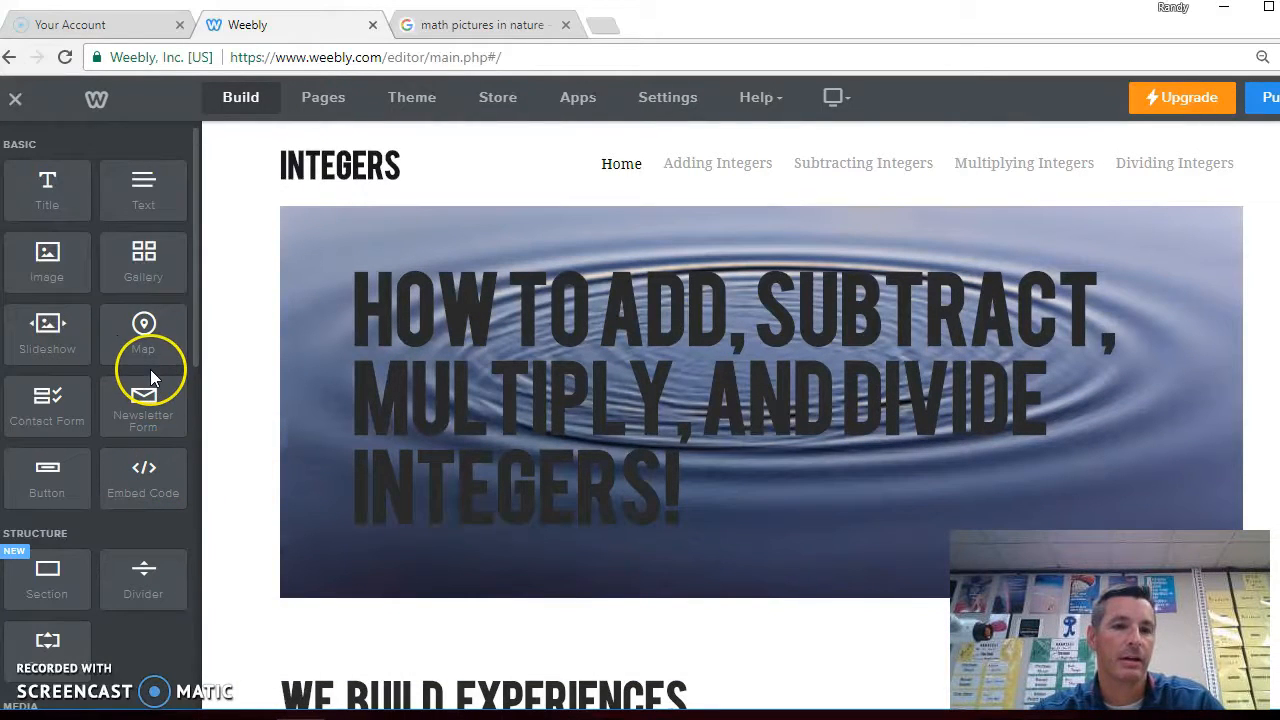
scroll(150, 378, down, 5)
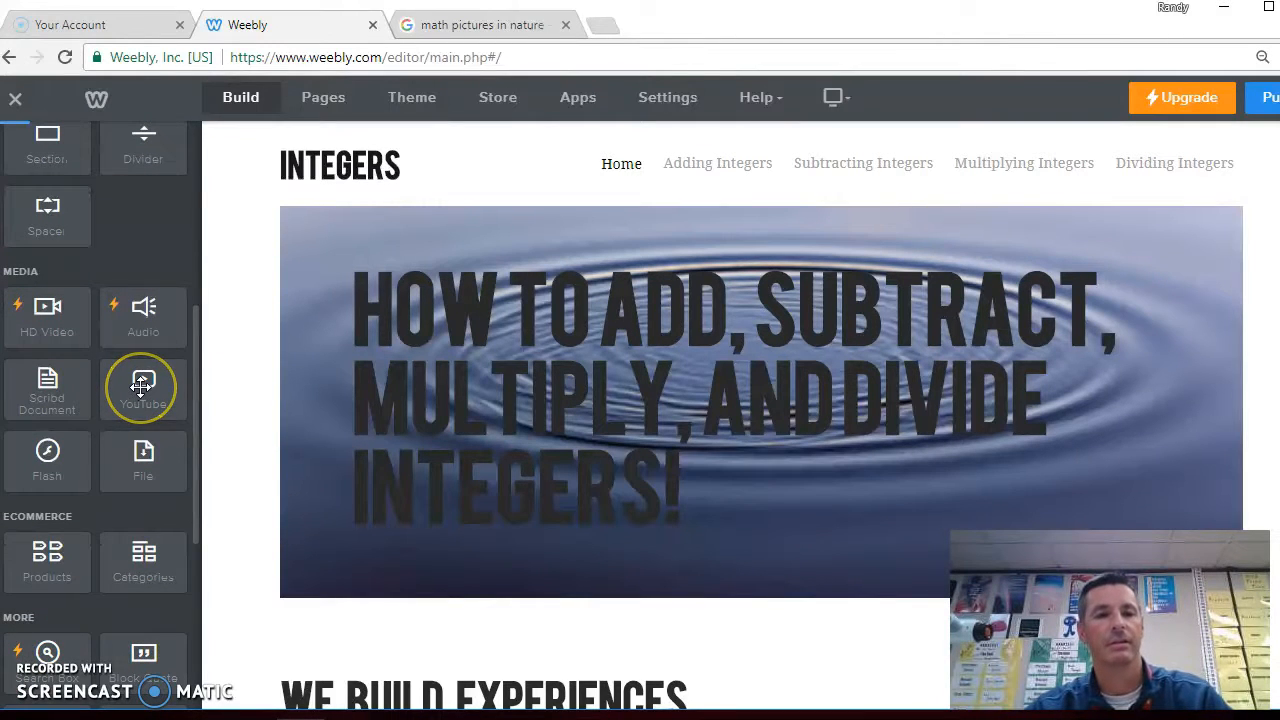
drag(141, 386, 528, 648)
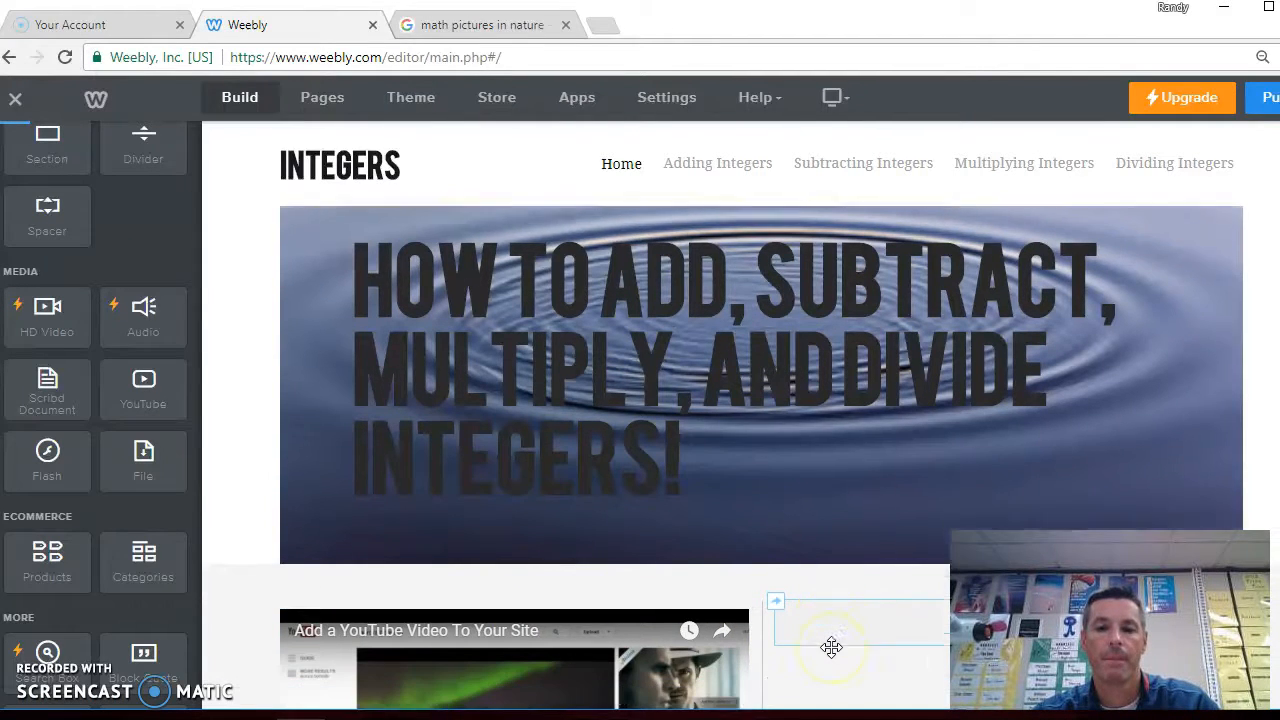
scroll(829, 651, down, 2)
scroll(831, 647, down, 1)
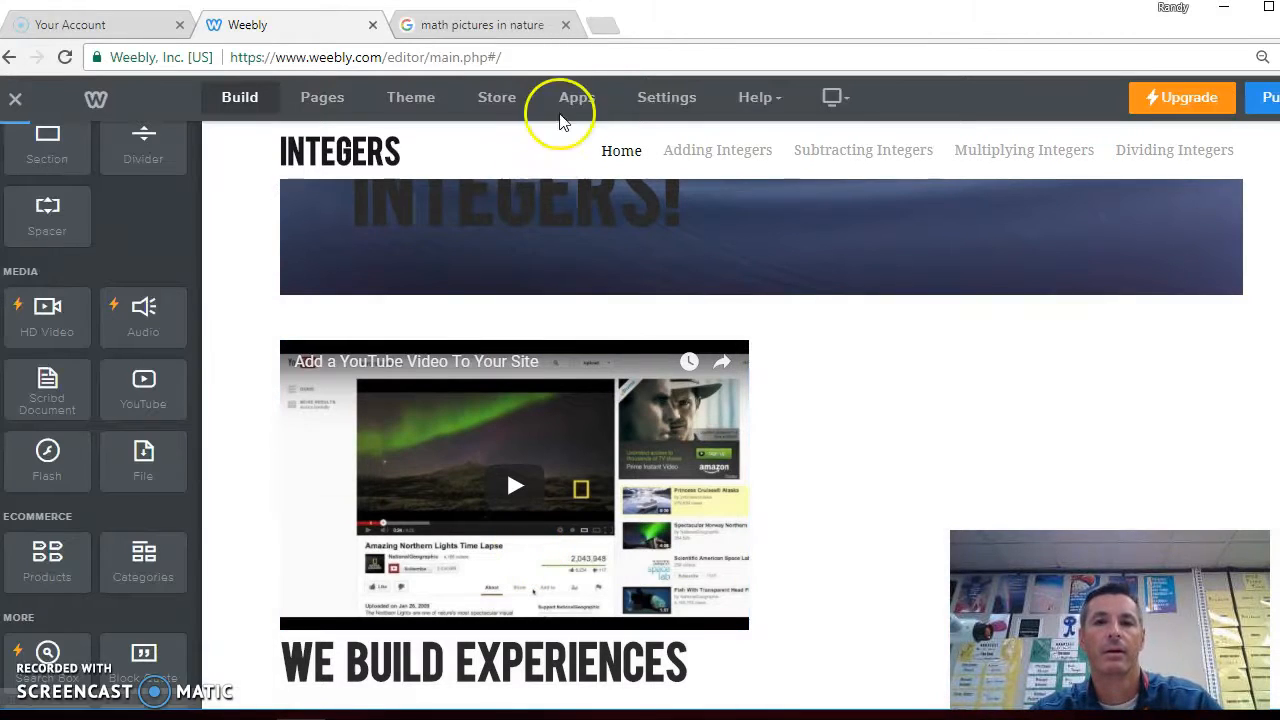
Open YouTube in a new tab, search for "adding integers song" and open the Adding Integers Song video
click(604, 35)
text(youtube.com)
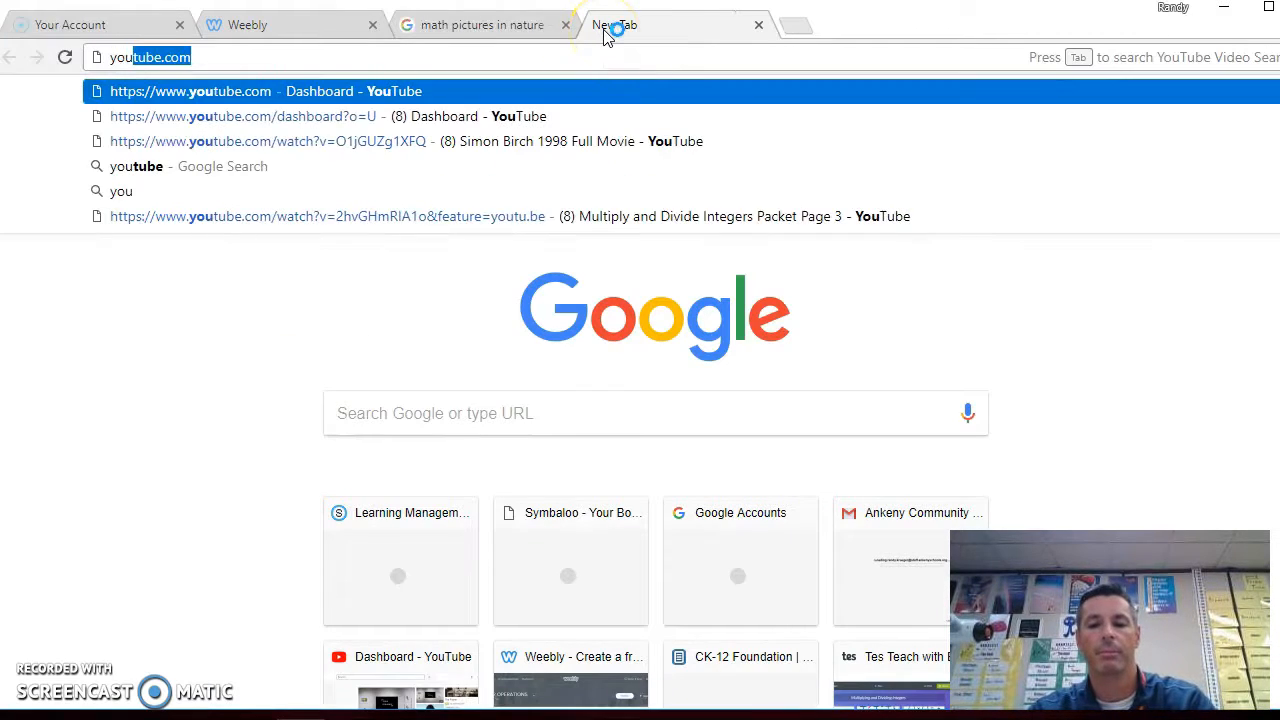
key(Return)
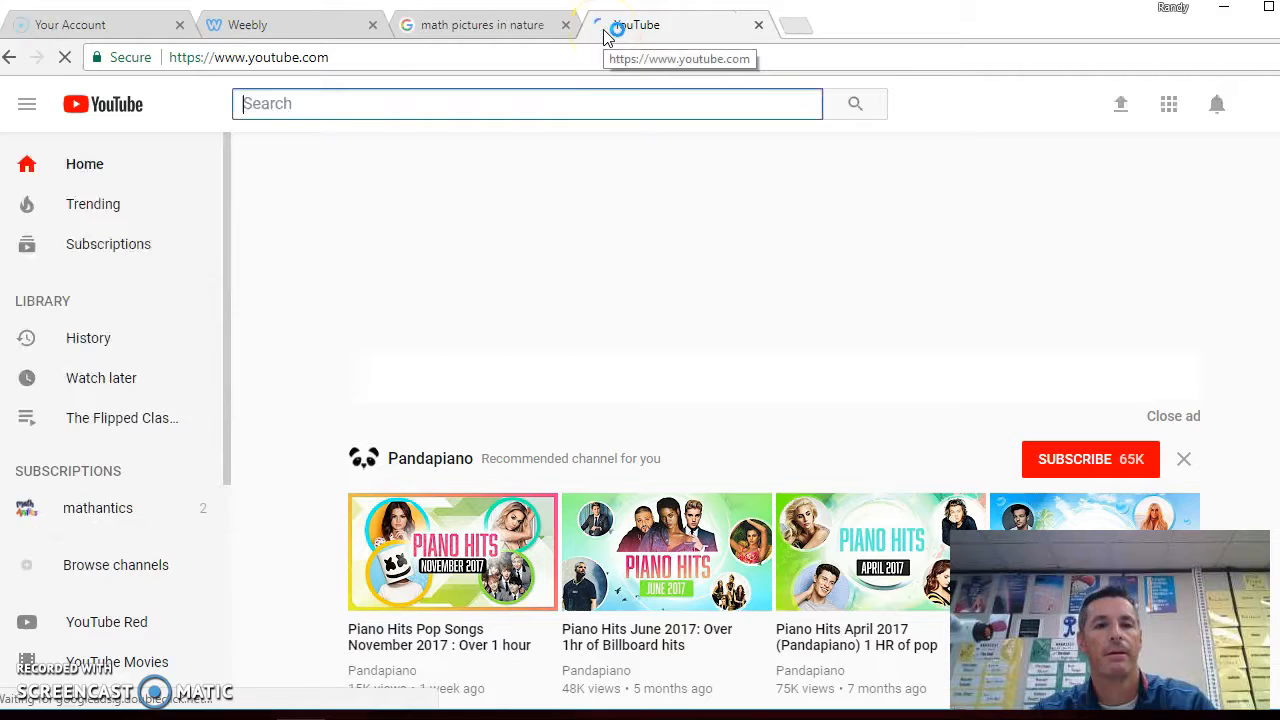
text(addin)
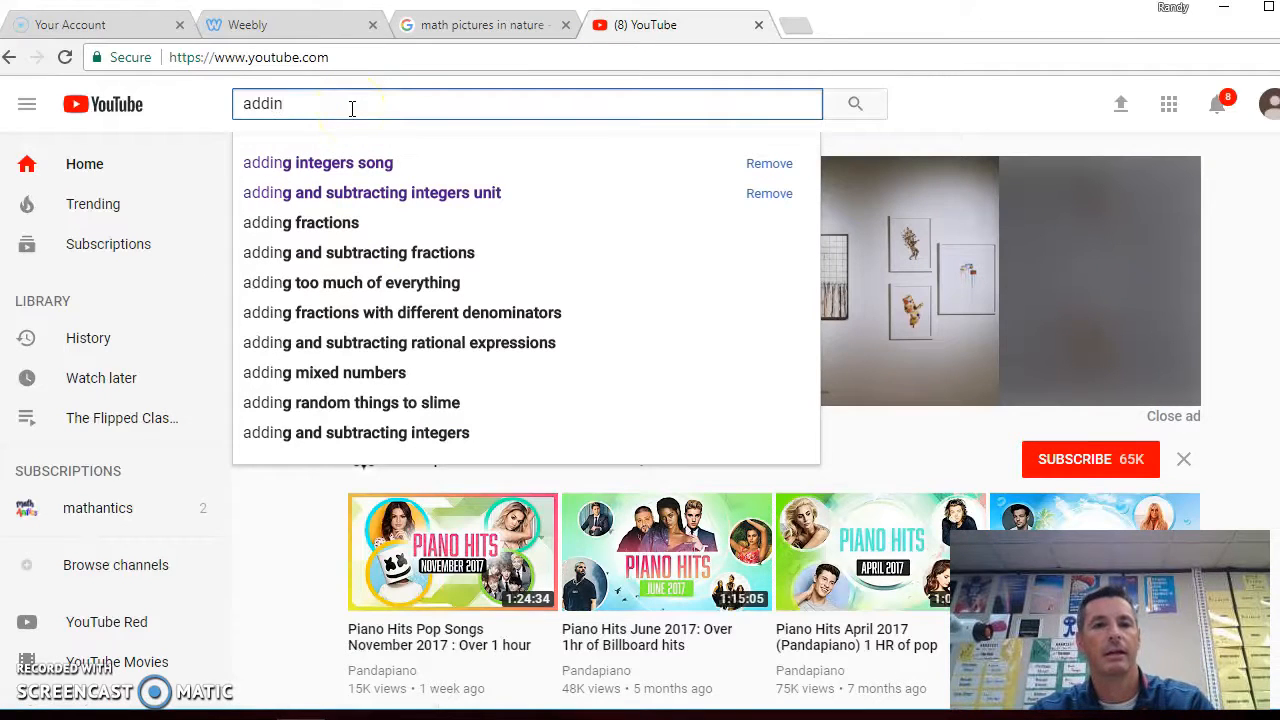
click(314, 177)
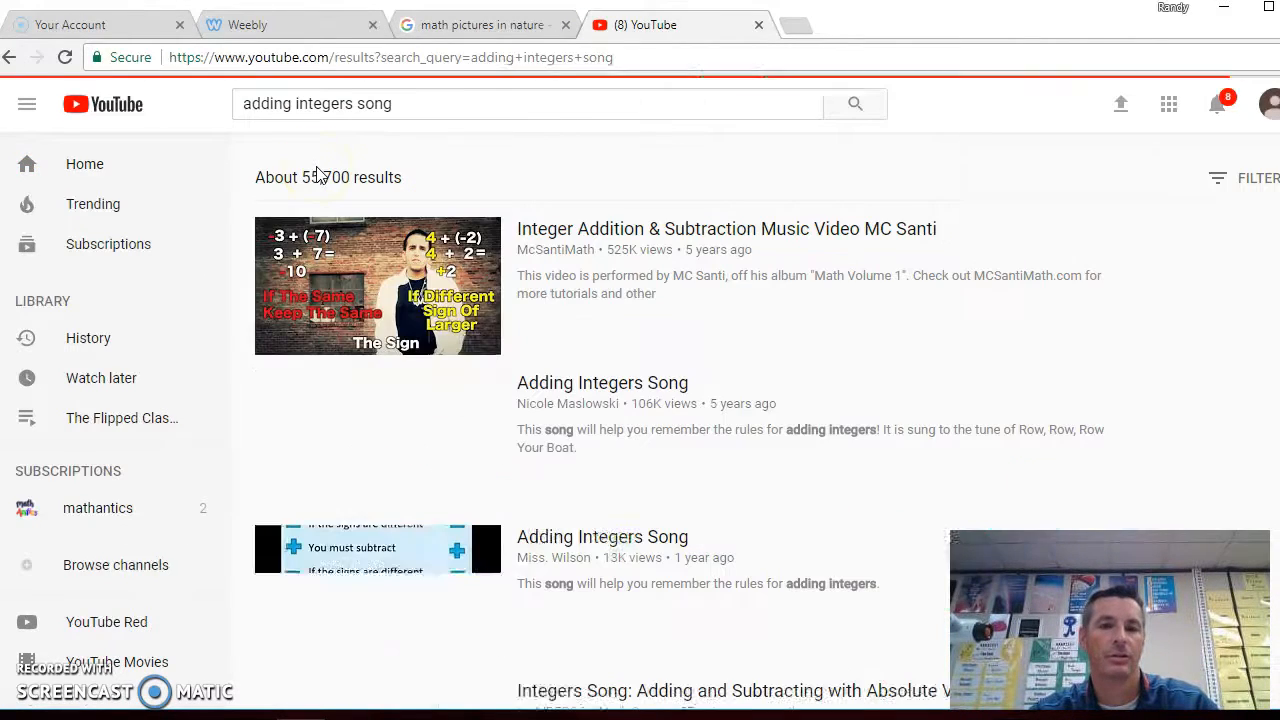
click(574, 535)
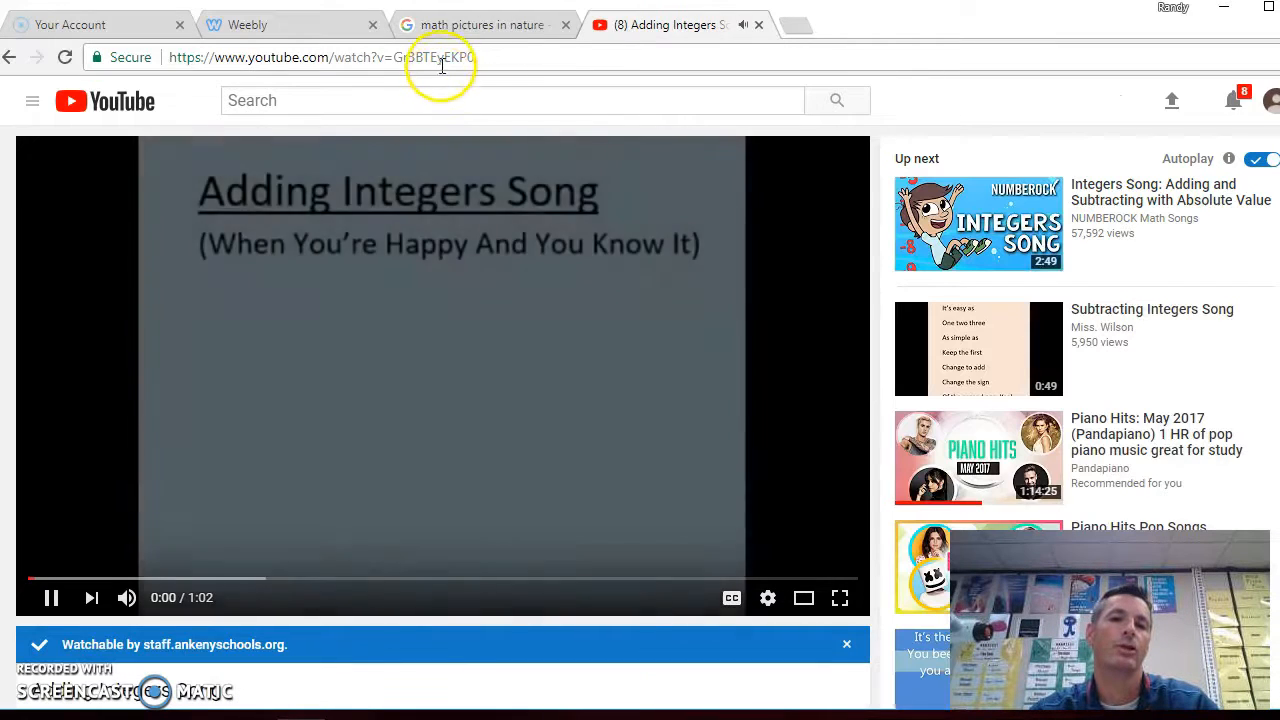
Pause the video, copy its web address and return to the Weebly editor
click(446, 57)
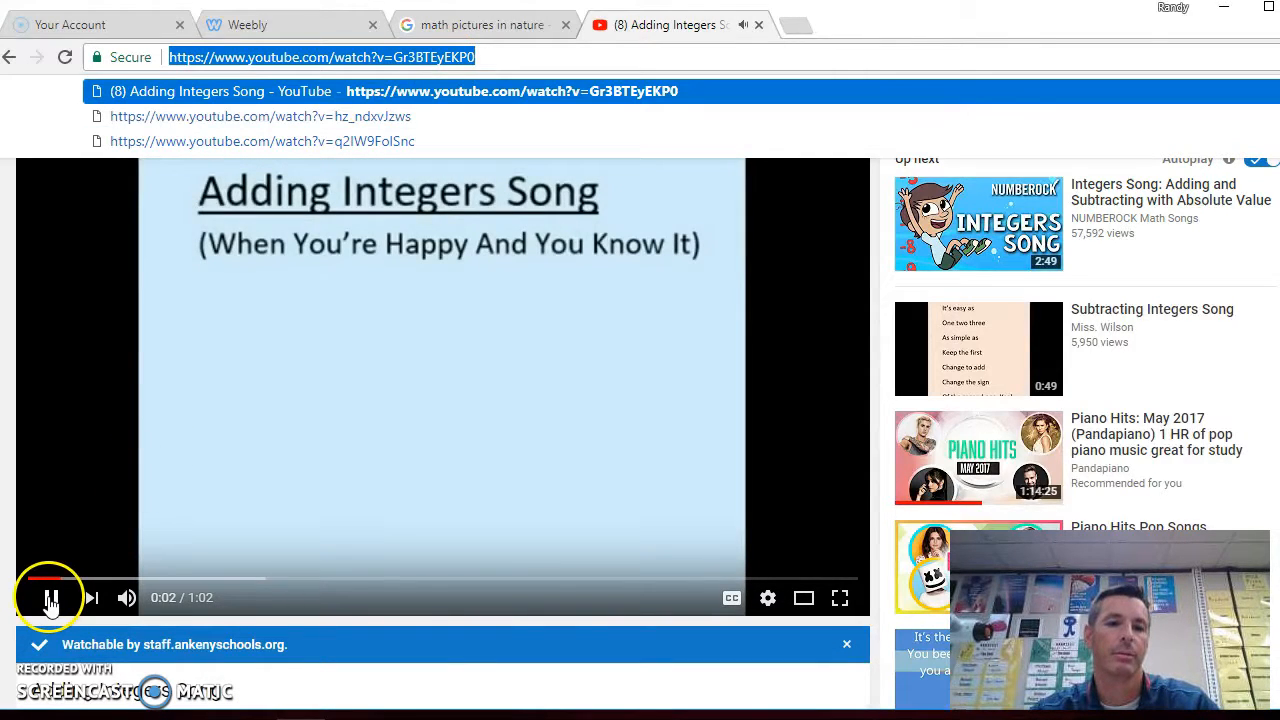
click(51, 598)
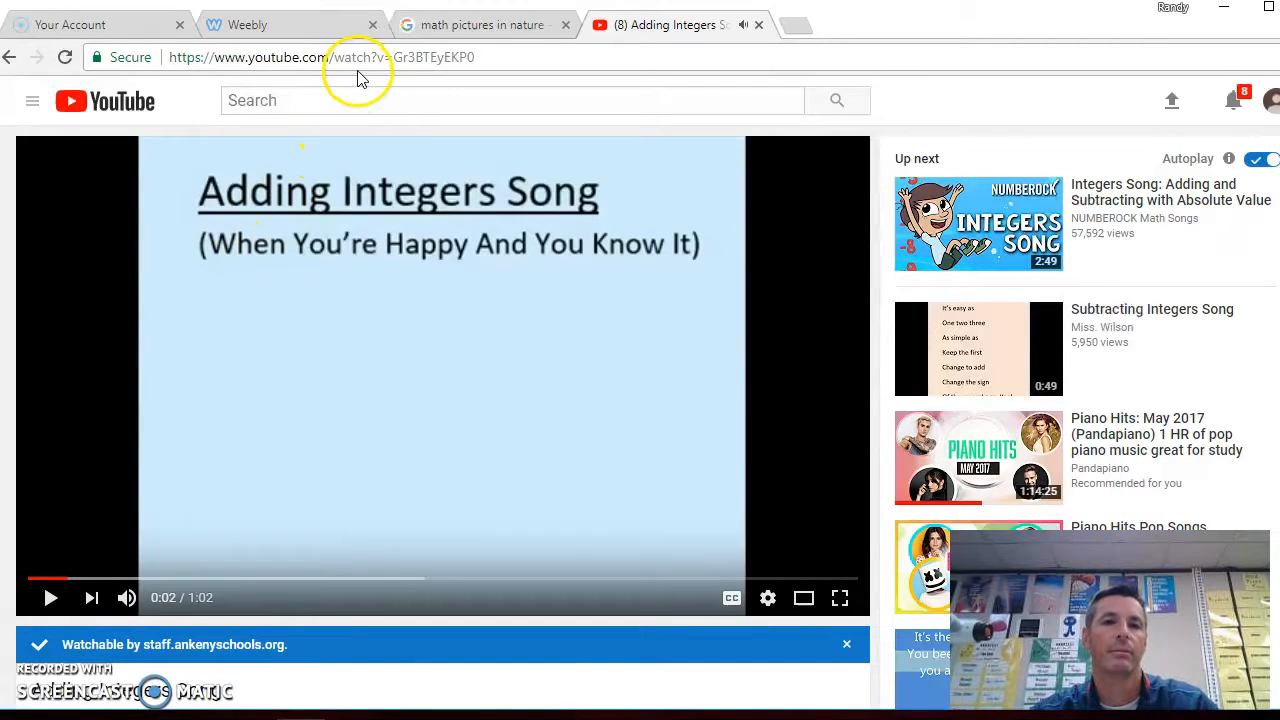
click(366, 60)
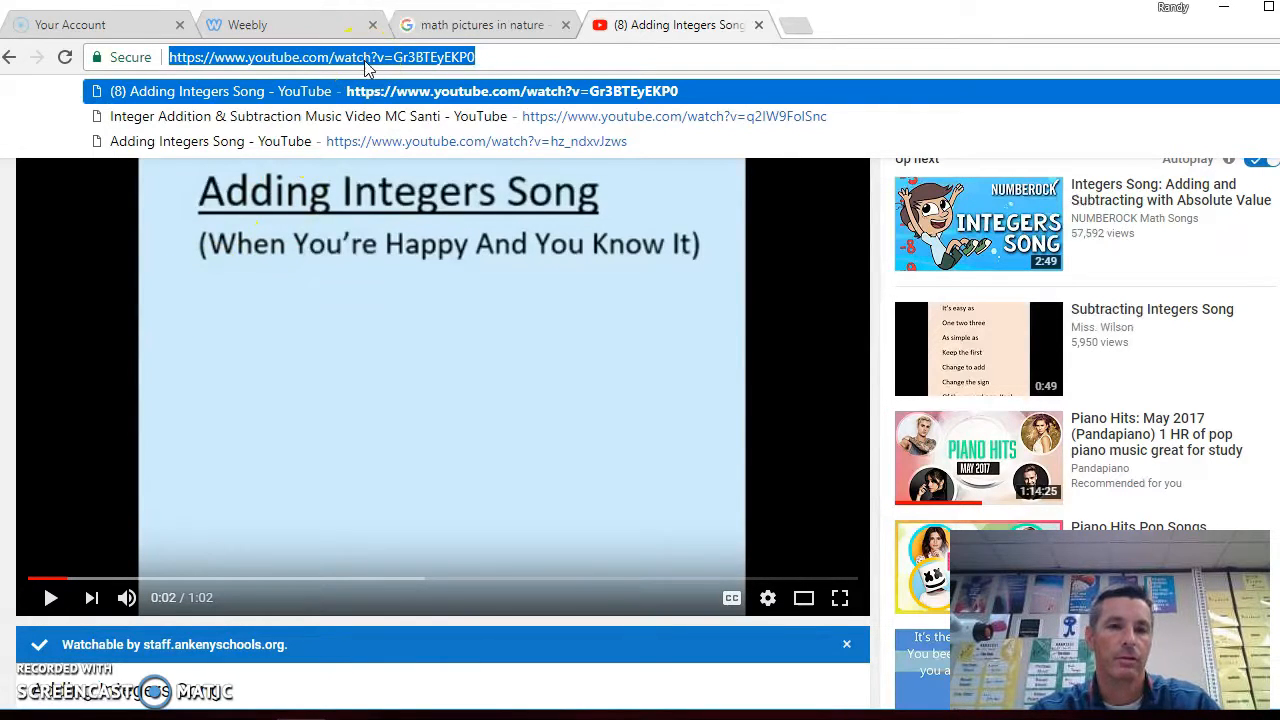
click(281, 24)
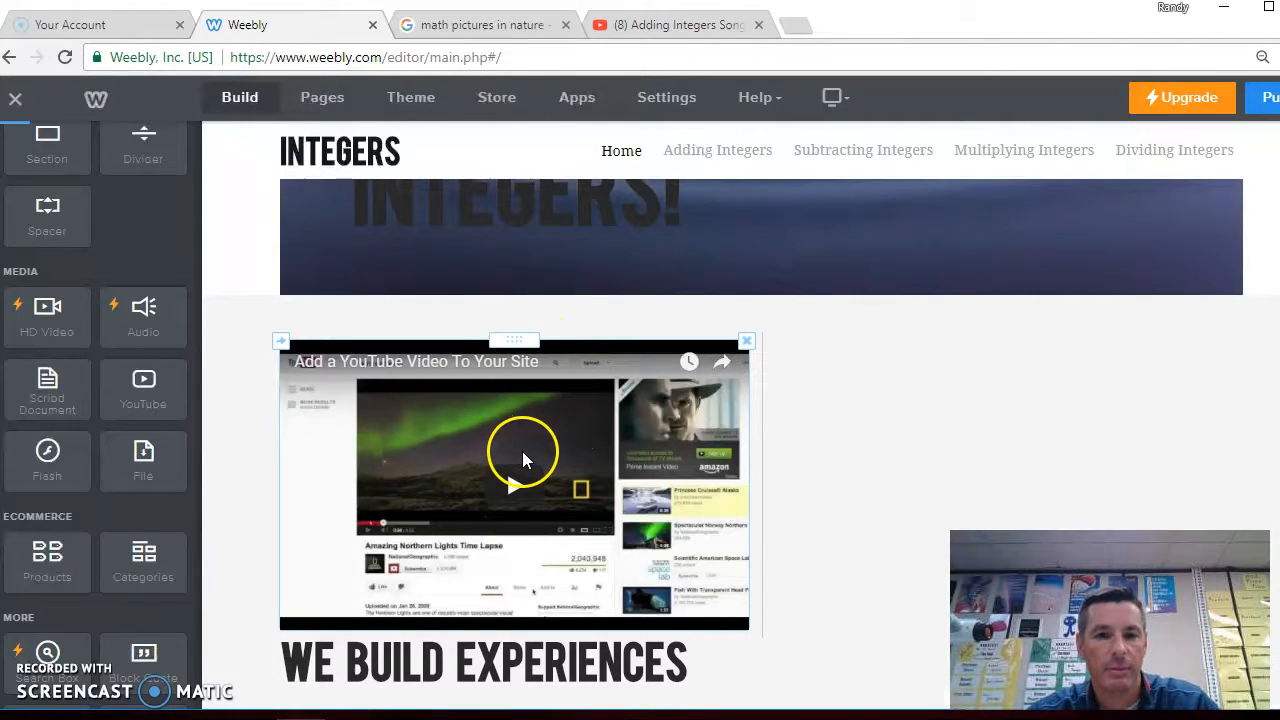
Paste the Adding Integers Song video URL into the YouTube element on the Home page
click(534, 443)
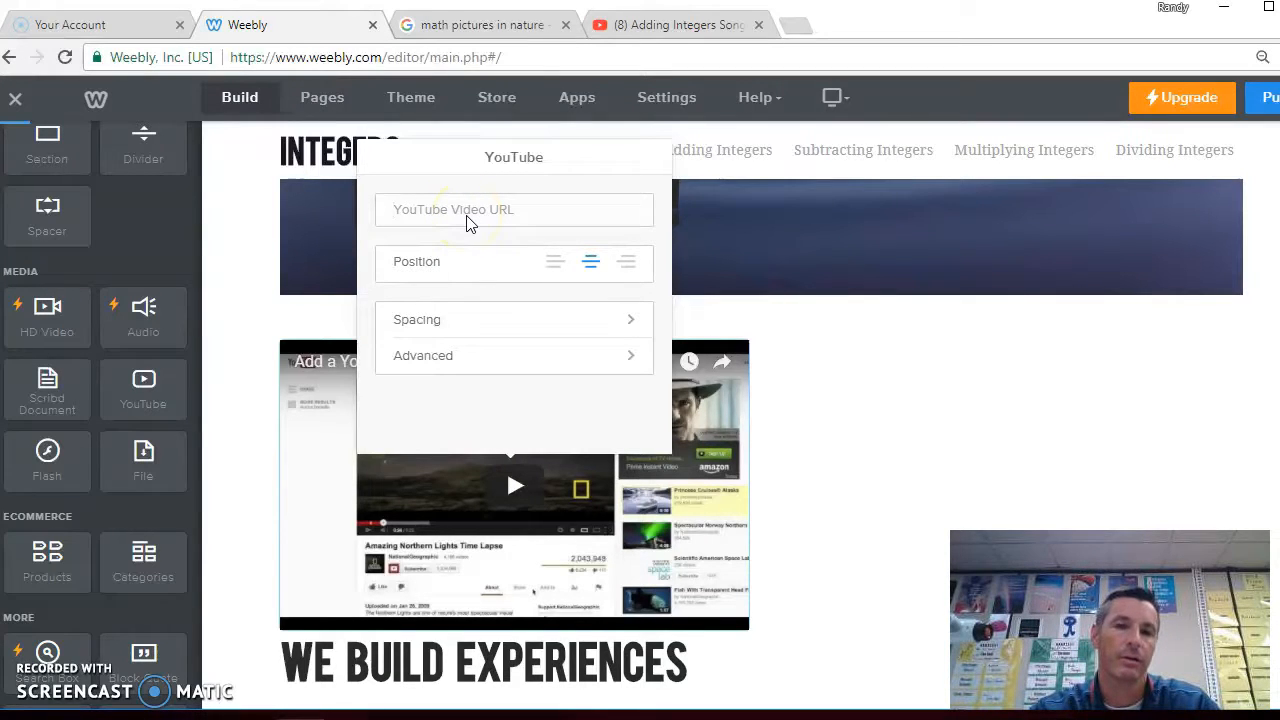
text(https://www.youtube.com/watch?v=Gr3BTEvEKPQ)
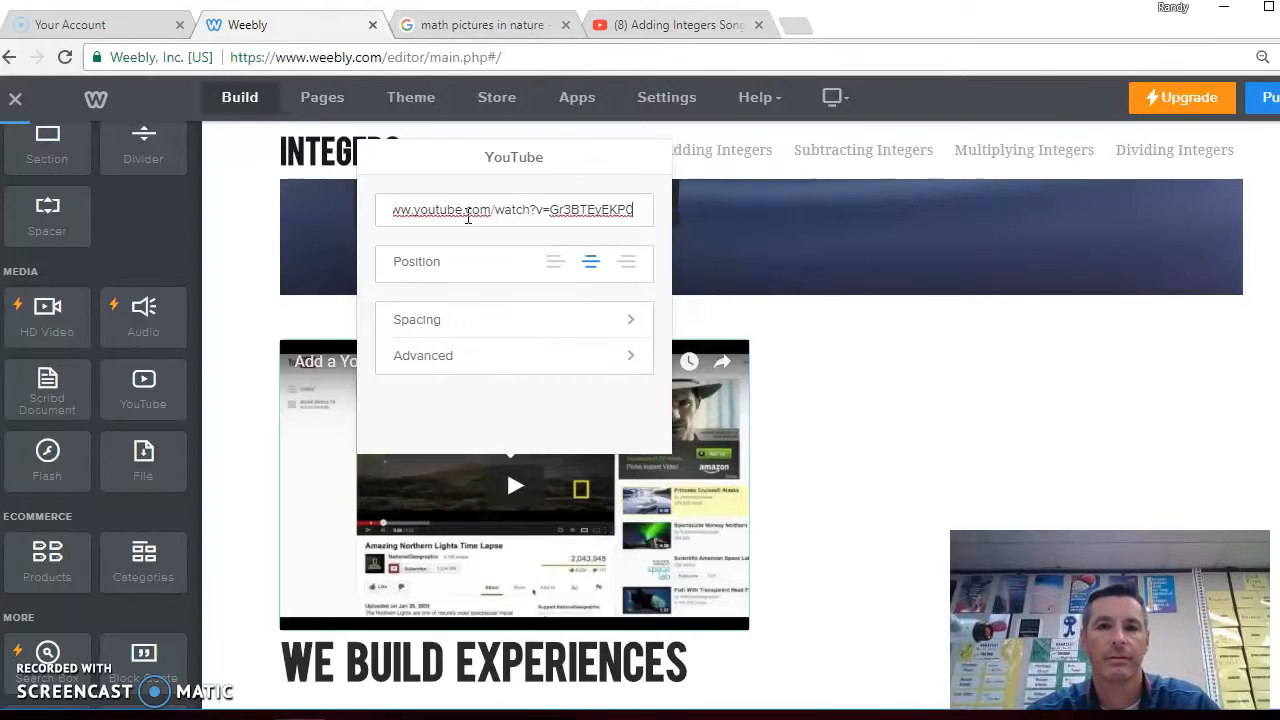
click(912, 364)
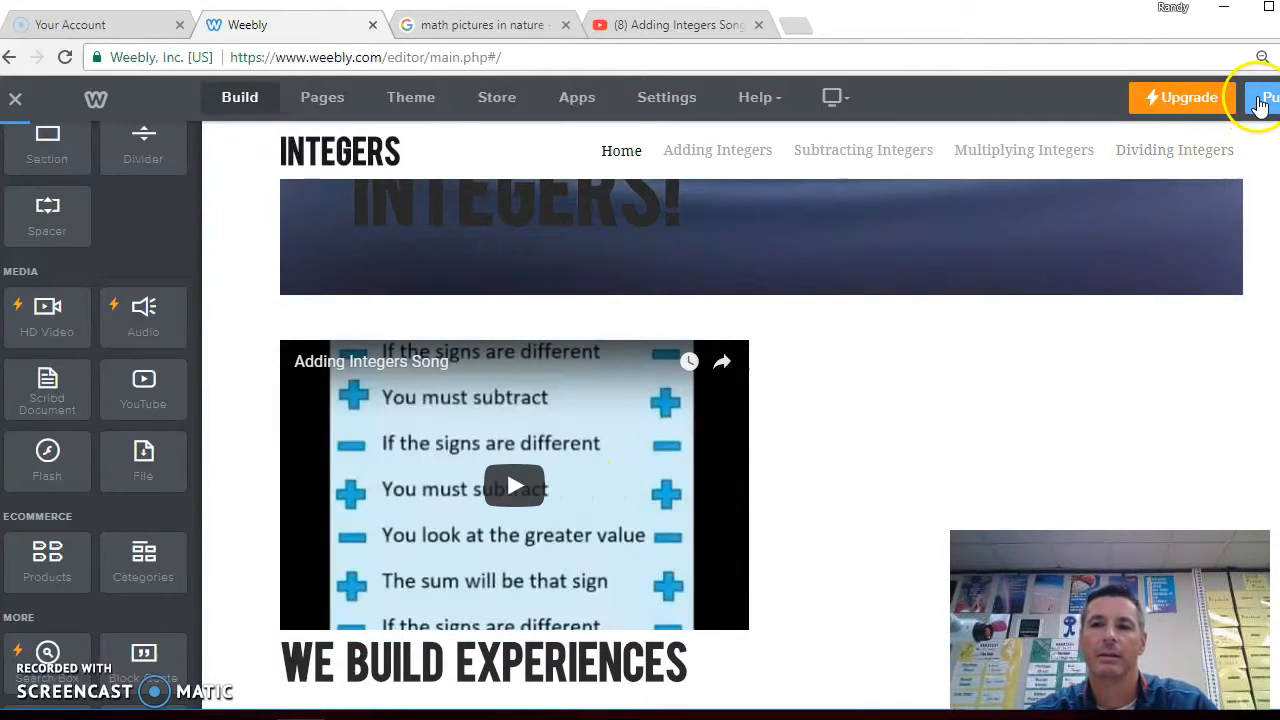
Publish the website and open the live site from the published address
click(1262, 100)
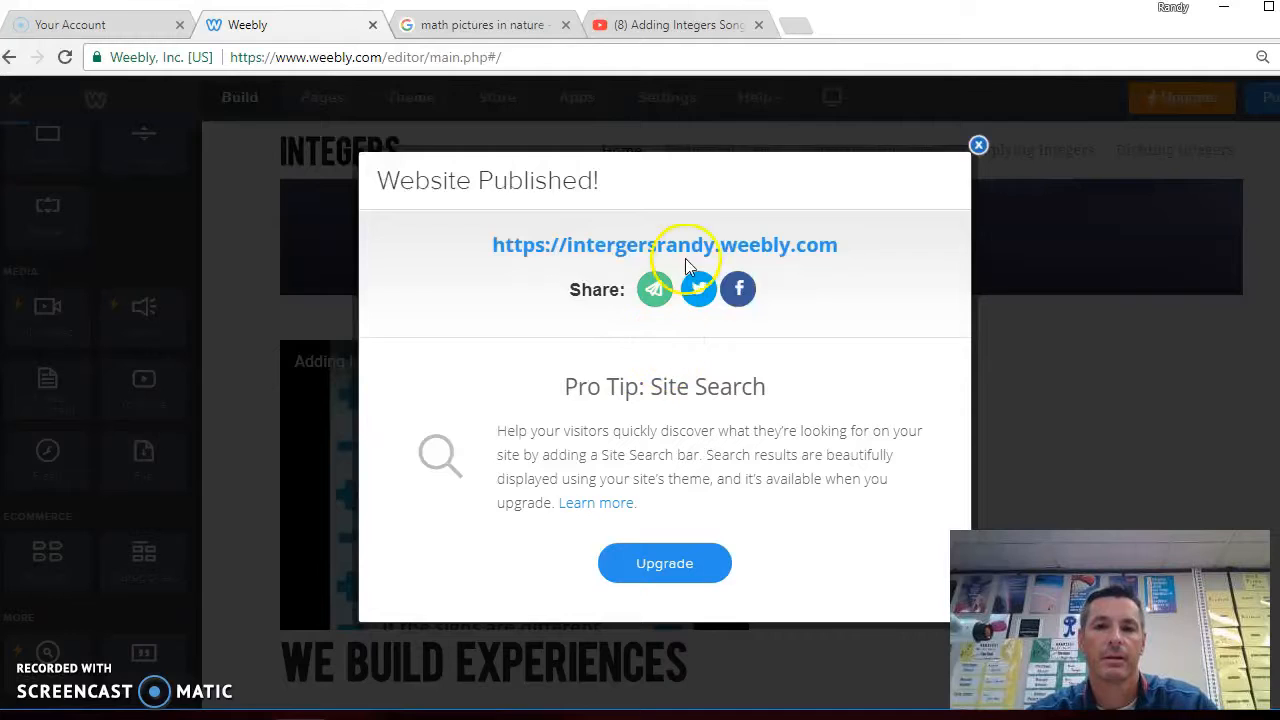
click(686, 250)
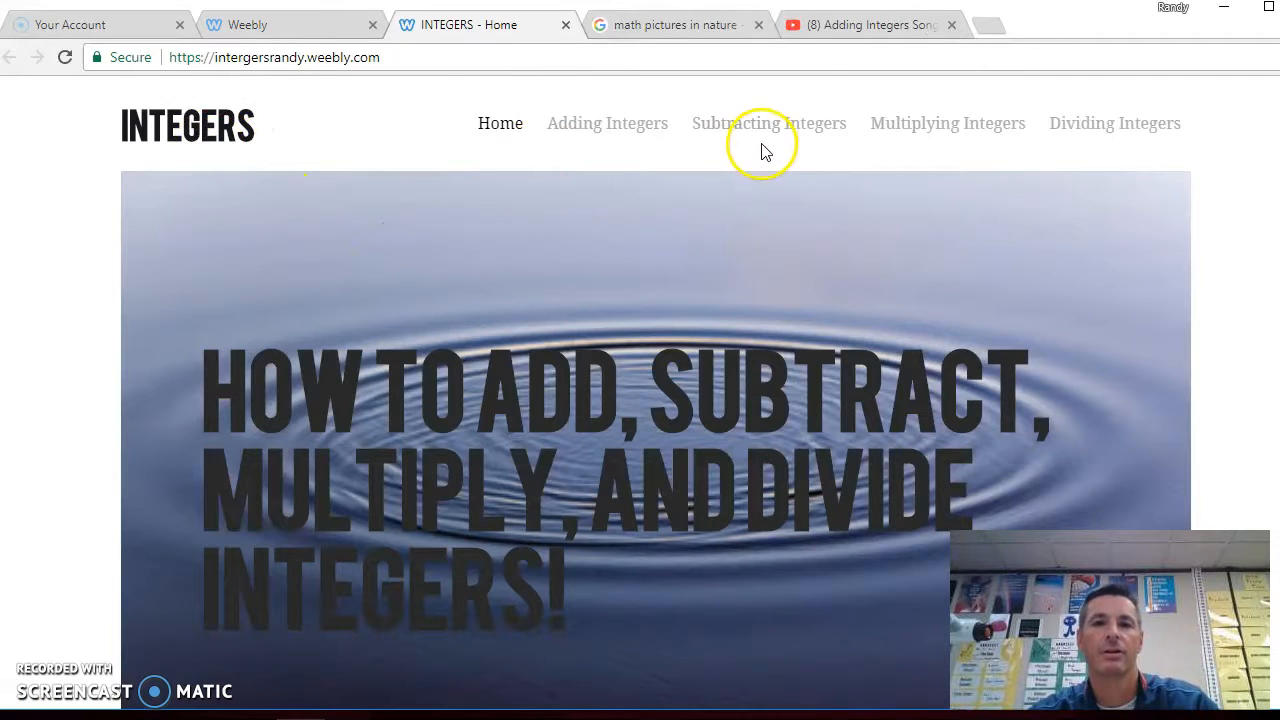
Play the embedded video on the live Home page, adjust the volume, then close the live site tab
scroll(306, 372, down, 2)
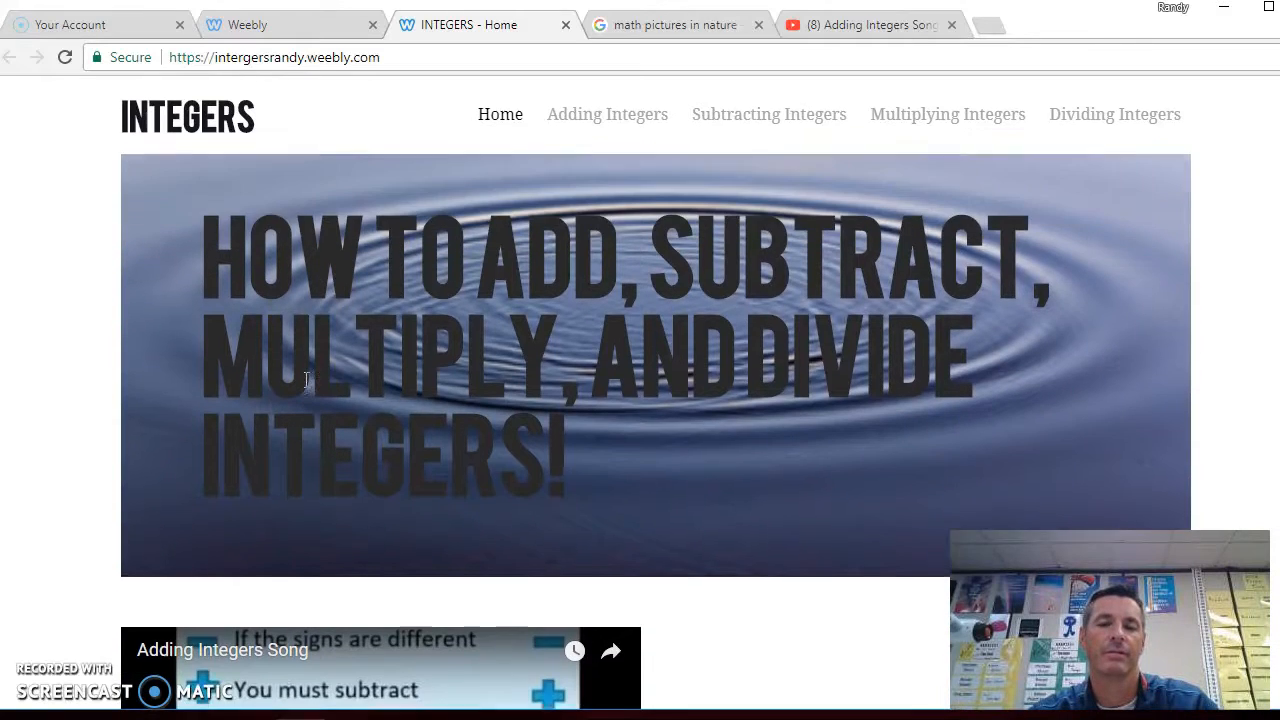
scroll(306, 379, down, 3)
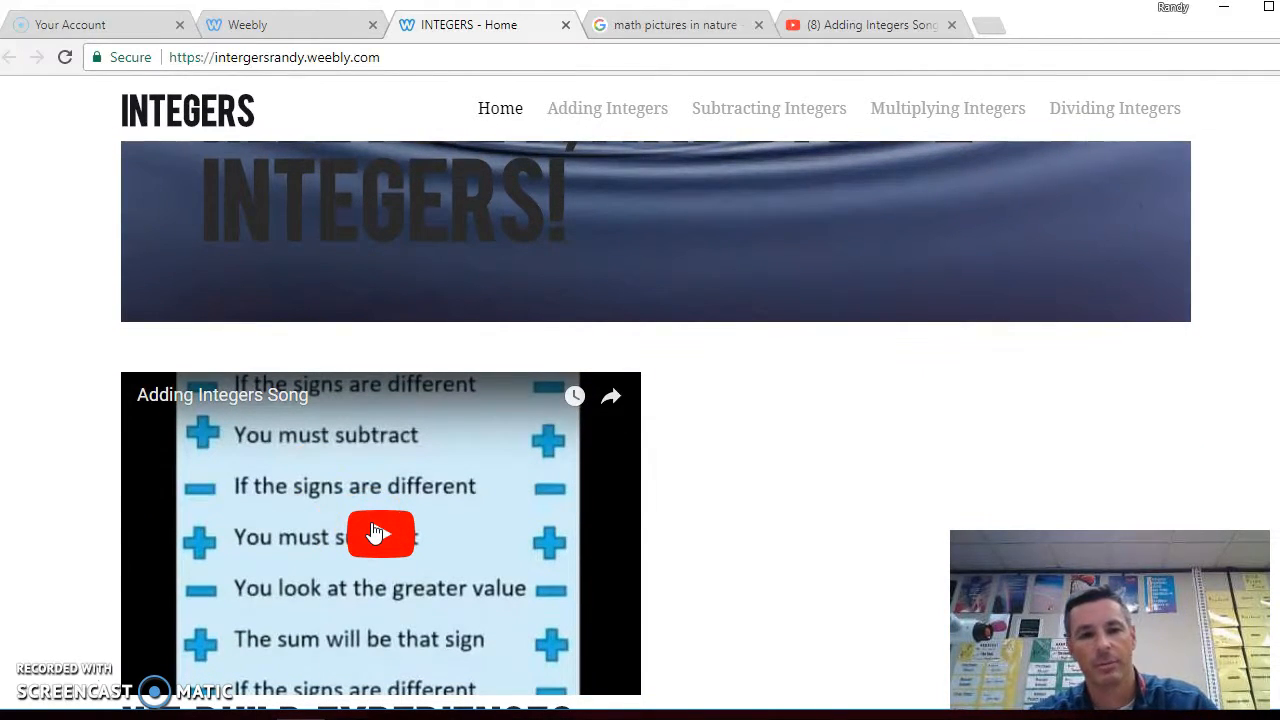
click(372, 530)
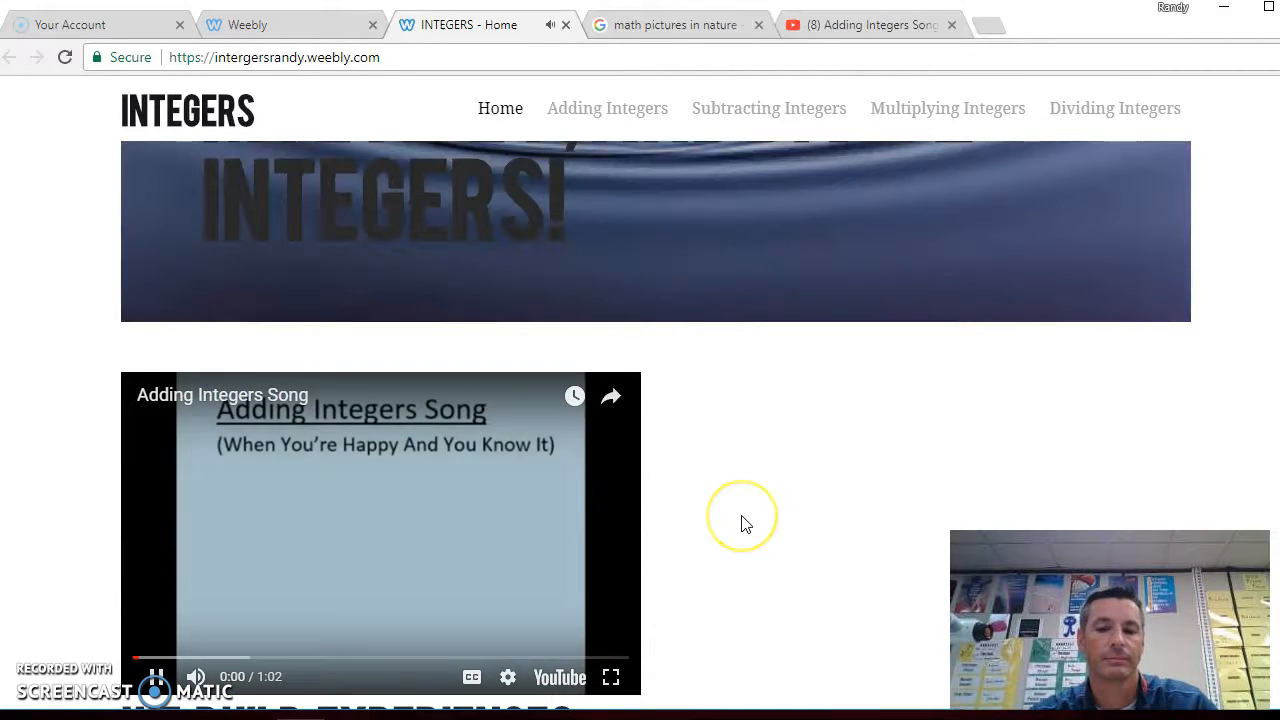
key(XF86AudioLowerVolume)
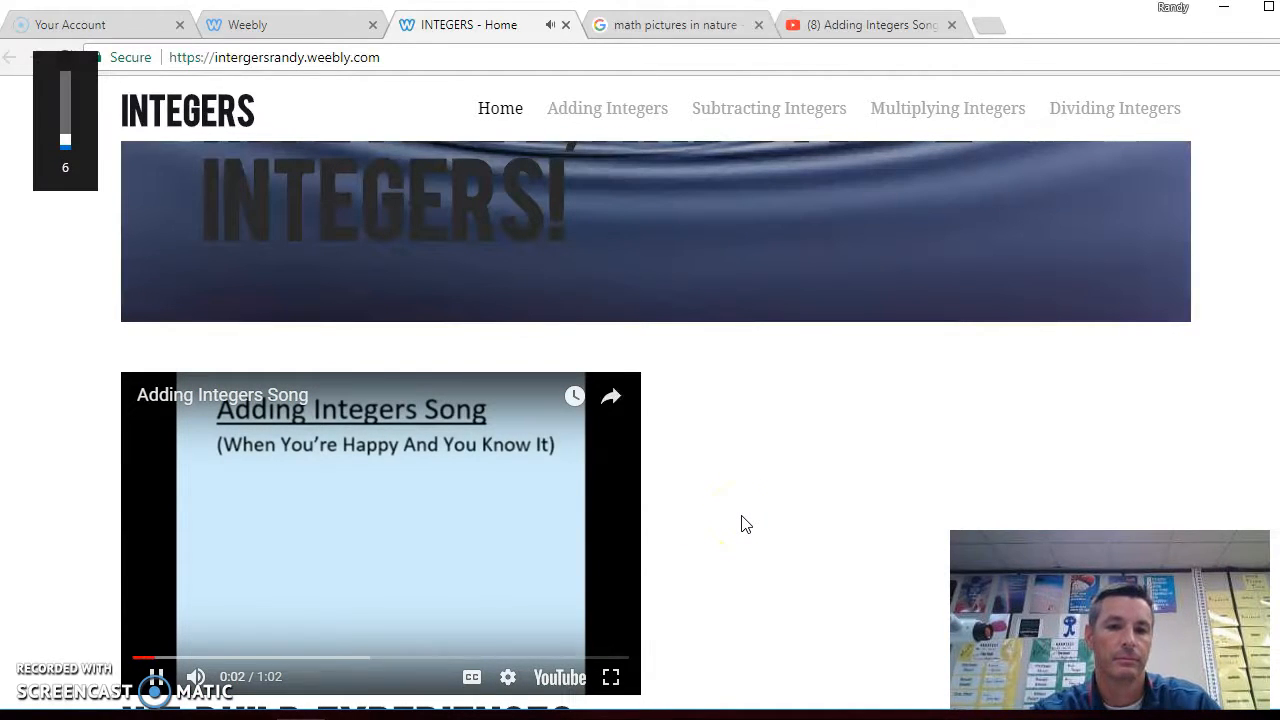
key(XF86AudioRaiseVolume)
key(XF86AudioRaiseVolume)
key(XF86AudioRaiseVolume)
key(XF86AudioRaiseVolume)
key(XF86AudioRaiseVolume)
key(XF86AudioRaiseVolume)
key(XF86AudioRaiseVolume)
key(XF86AudioRaiseVolume)
key(XF86AudioRaiseVolume)
key(XF86AudioRaiseVolume)
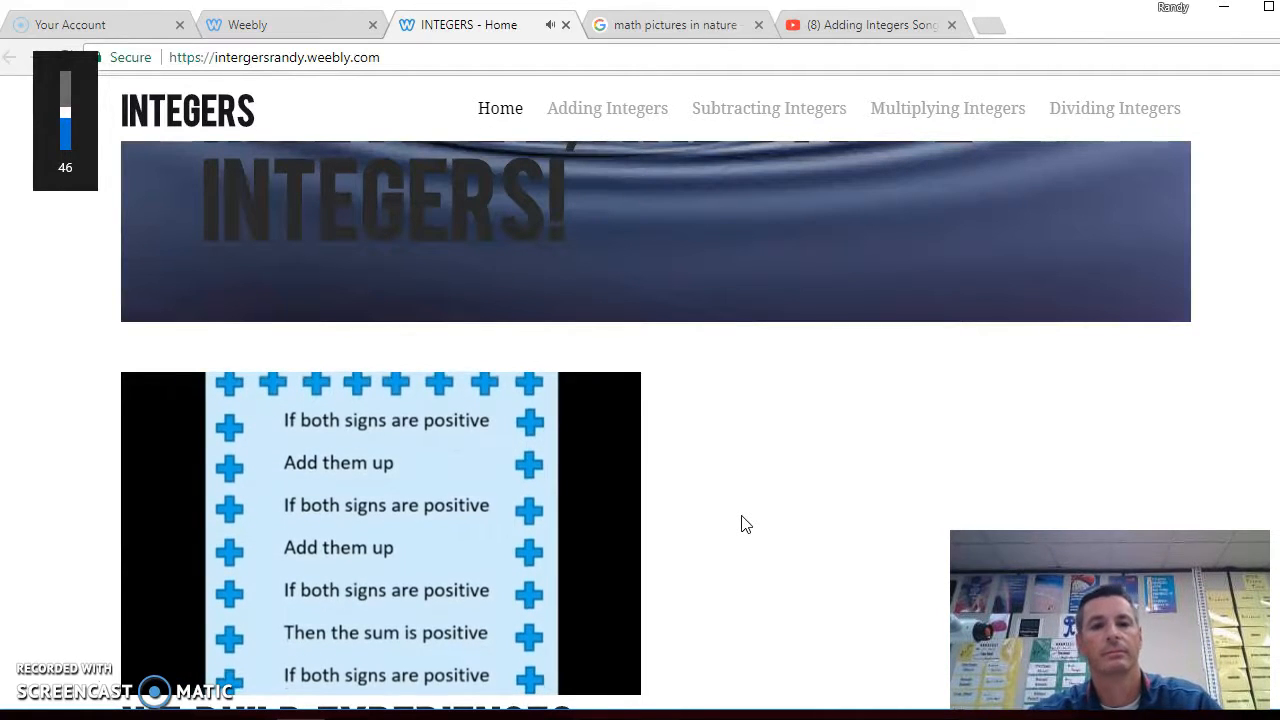
click(733, 675)
click(743, 675)
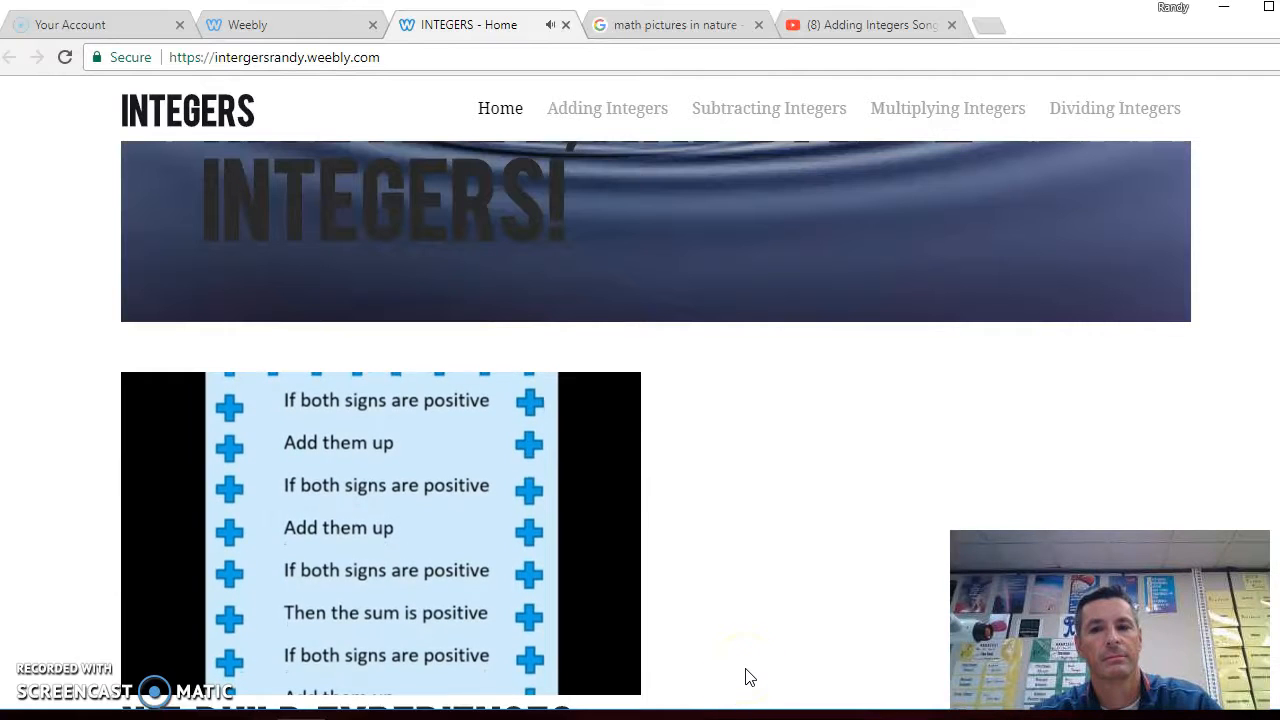
click(487, 575)
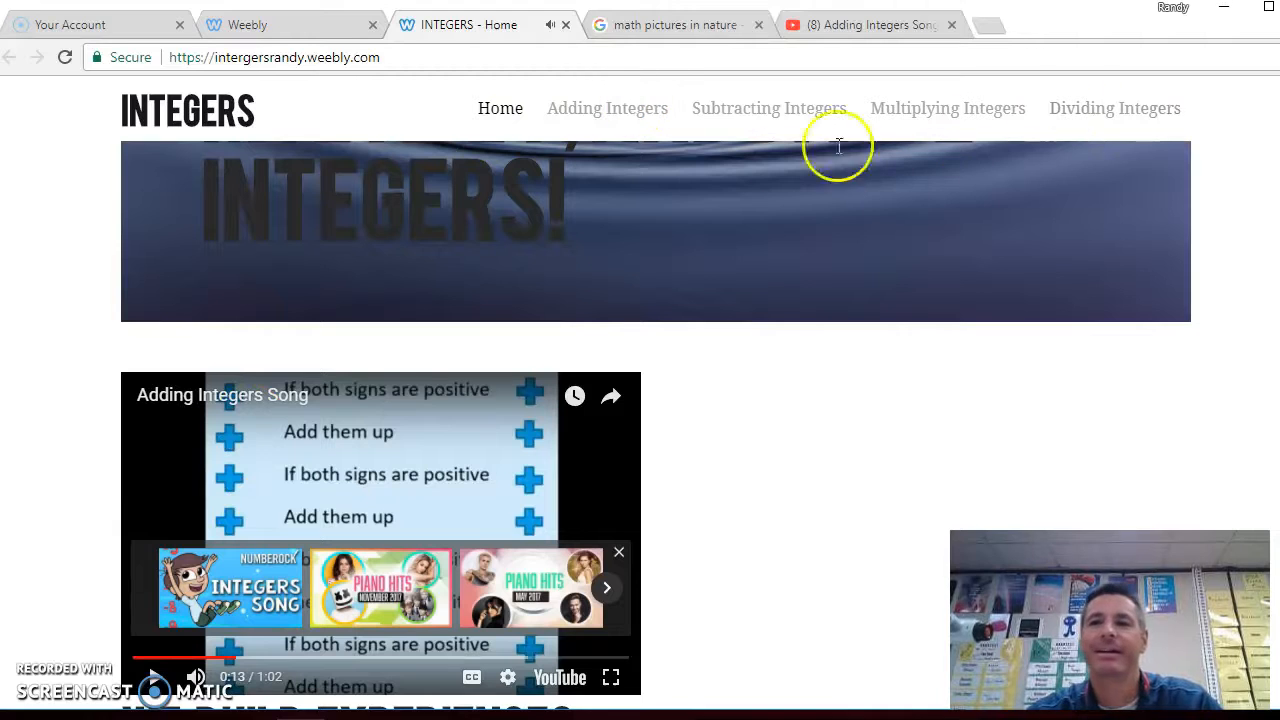
click(565, 25)
click(977, 143)
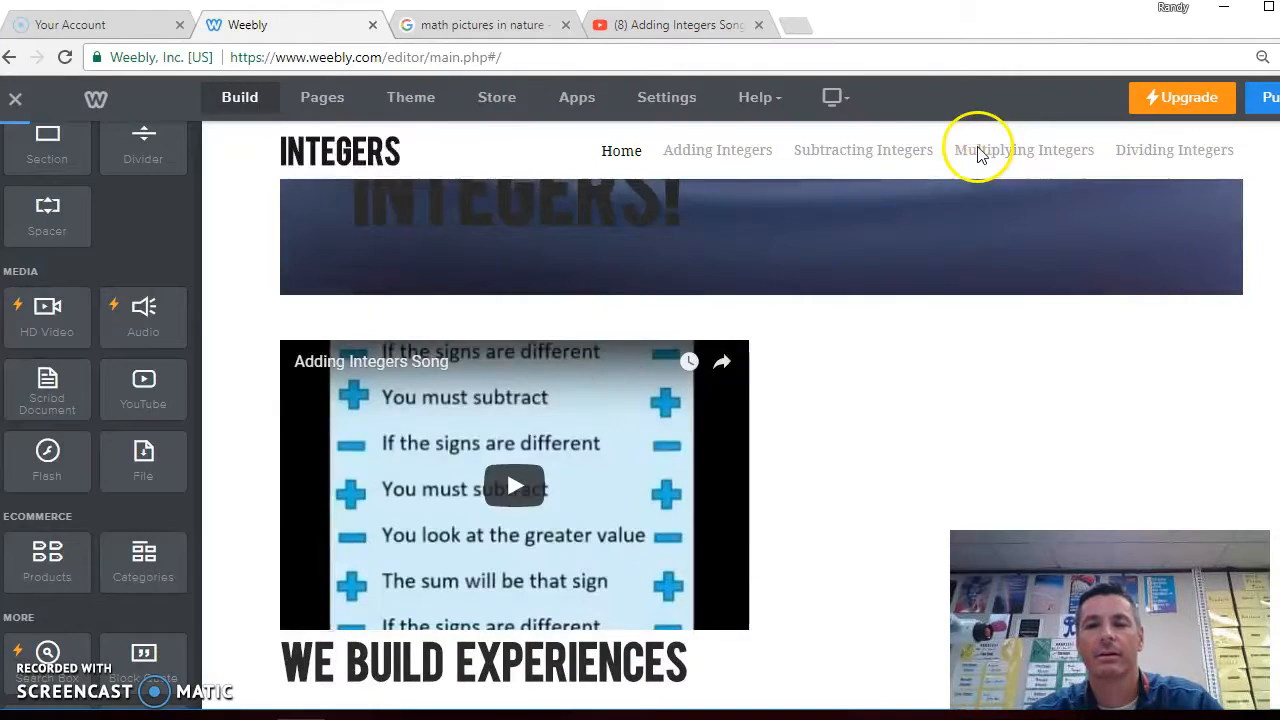
Delete the placeholder paragraph below the WE BUILD EXPERIENCES heading on the Home page
click(313, 155)
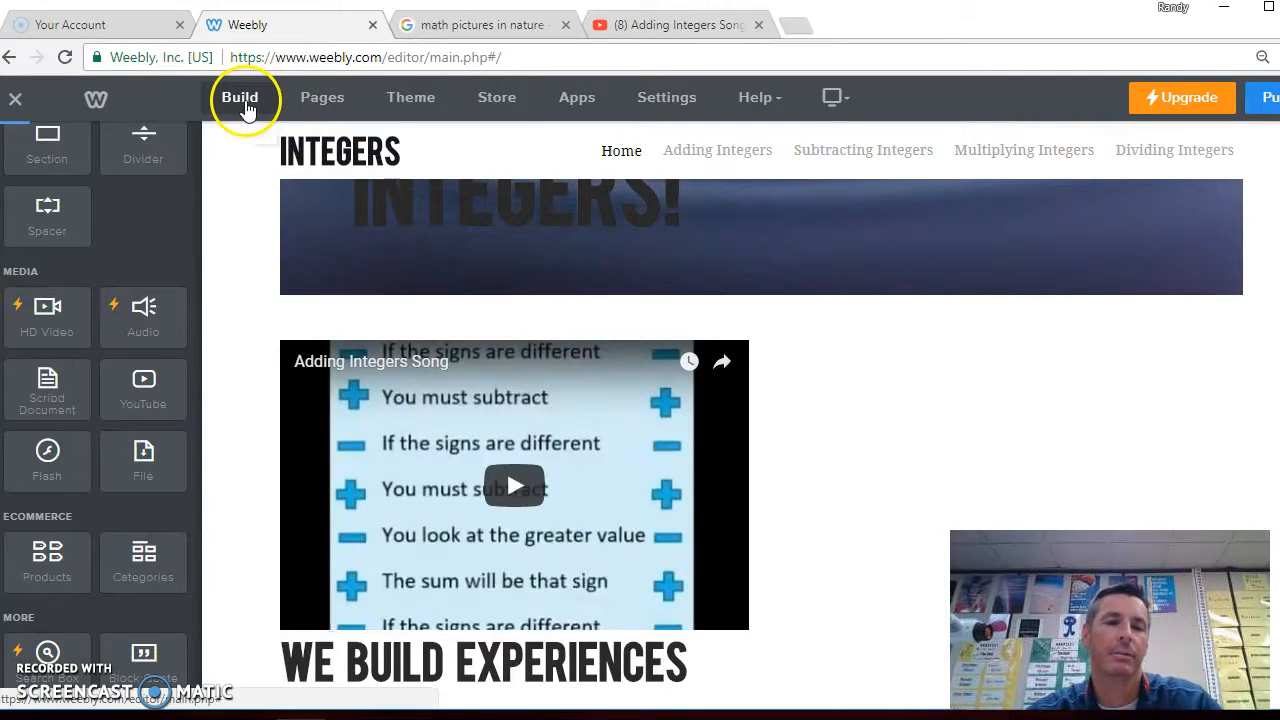
scroll(250, 305, down, 1)
scroll(248, 303, down, 2)
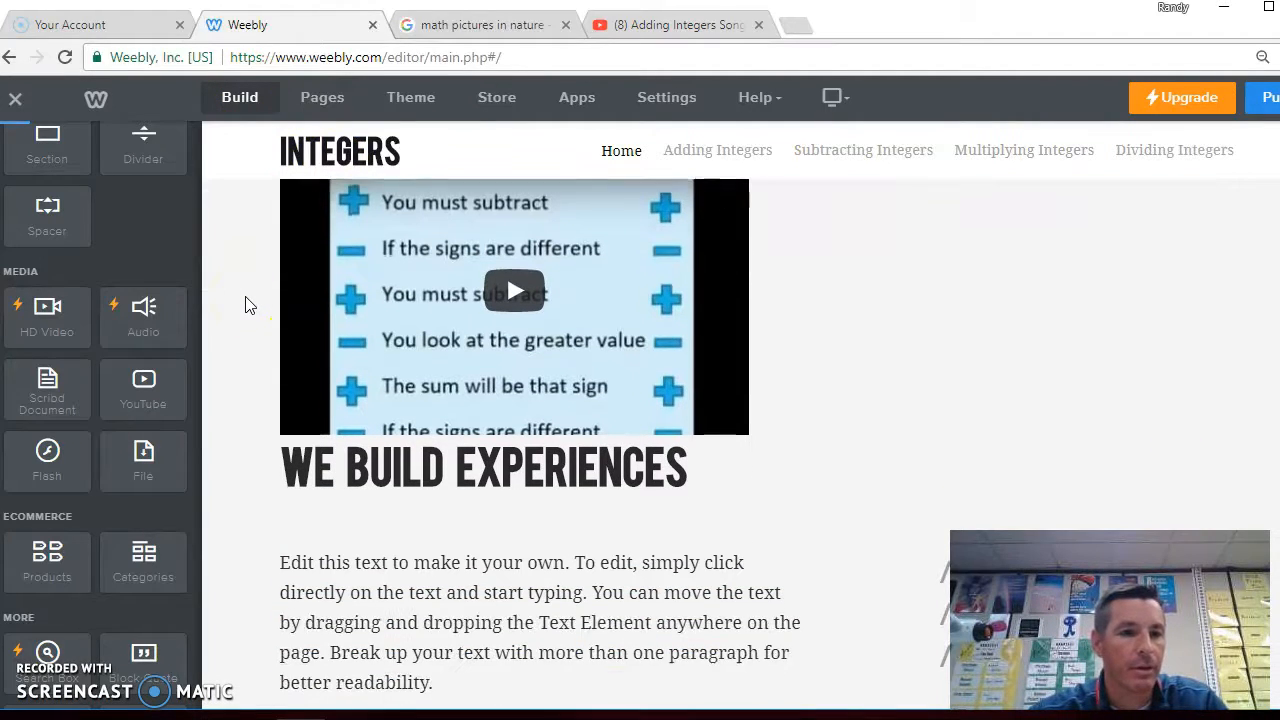
scroll(249, 305, down, 1)
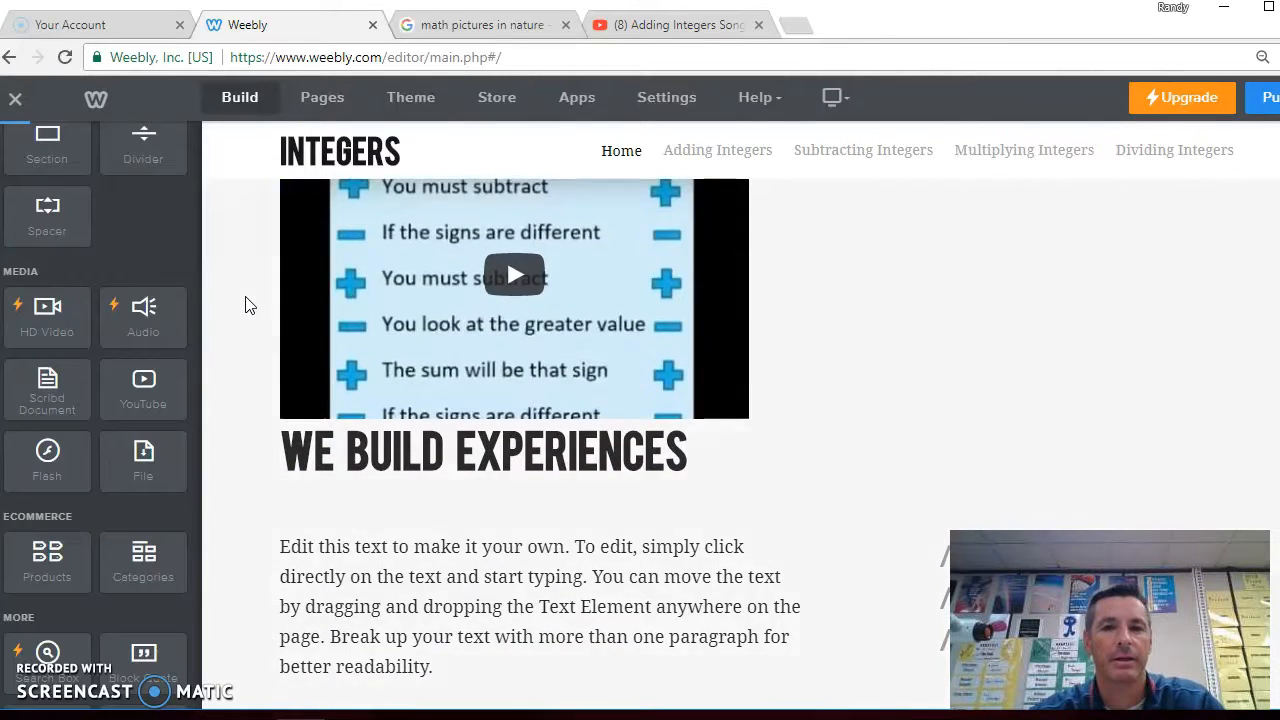
scroll(248, 303, down, 4)
click(465, 335)
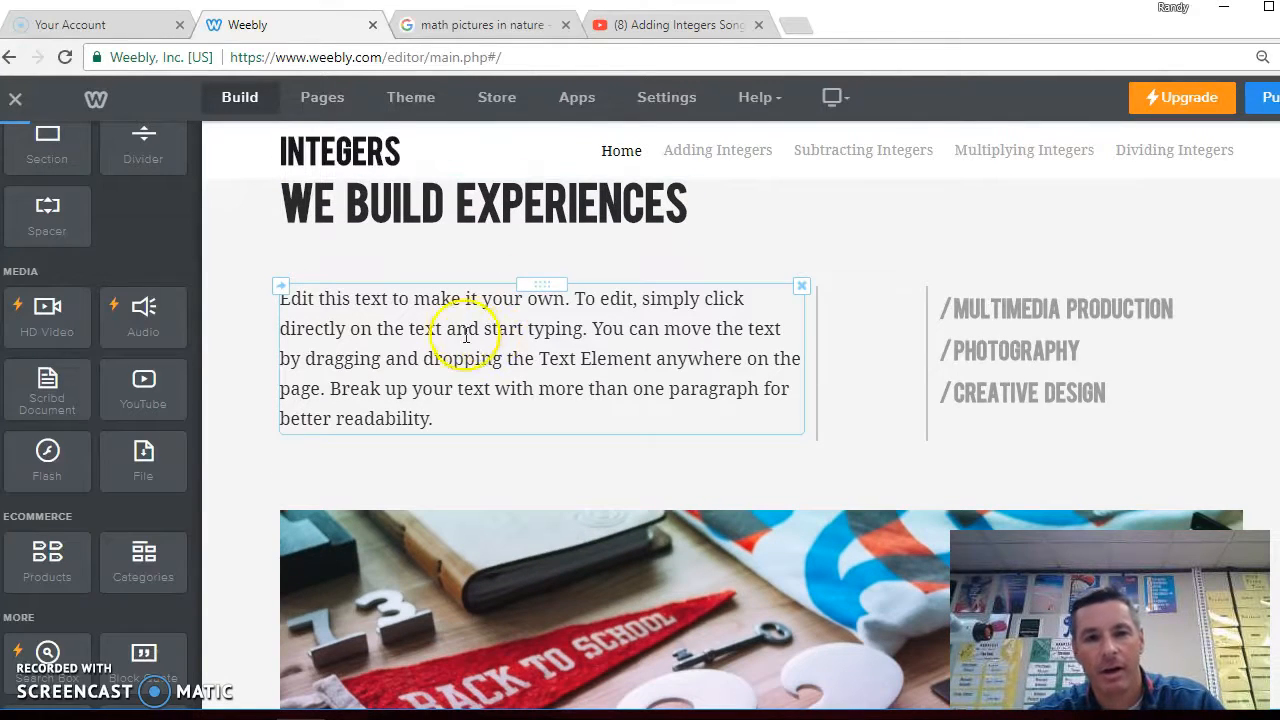
click(802, 286)
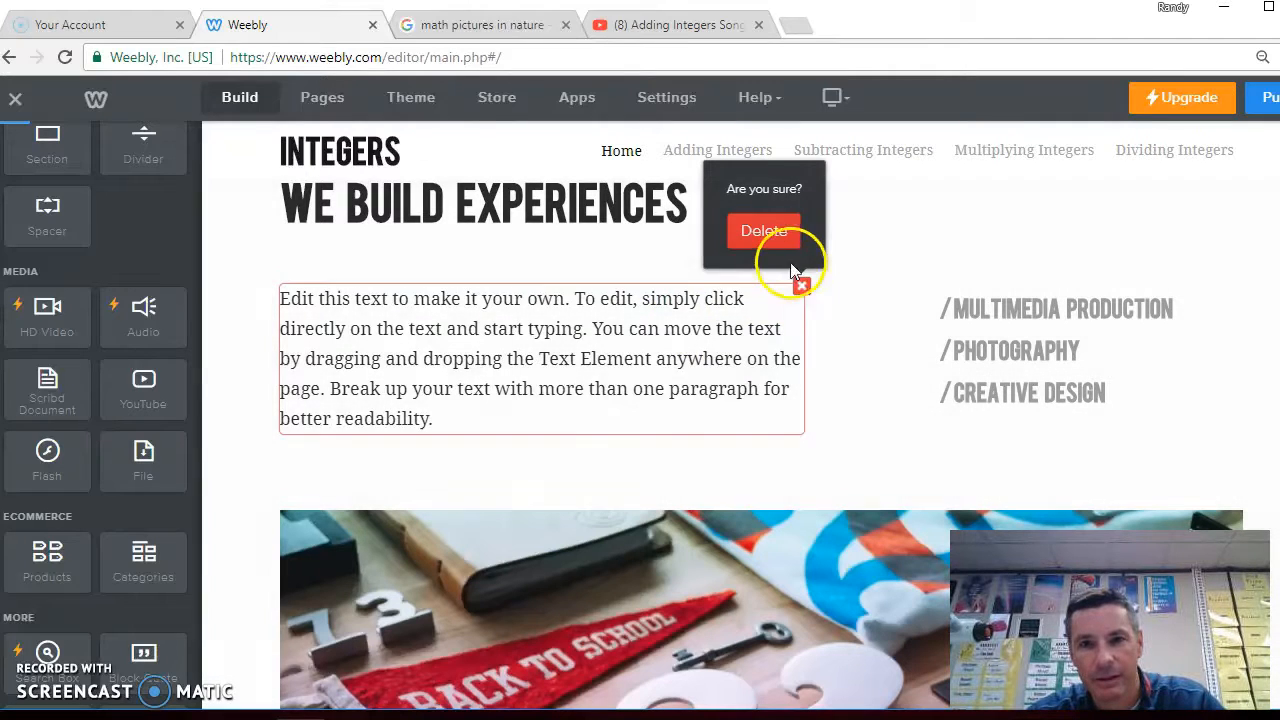
click(766, 232)
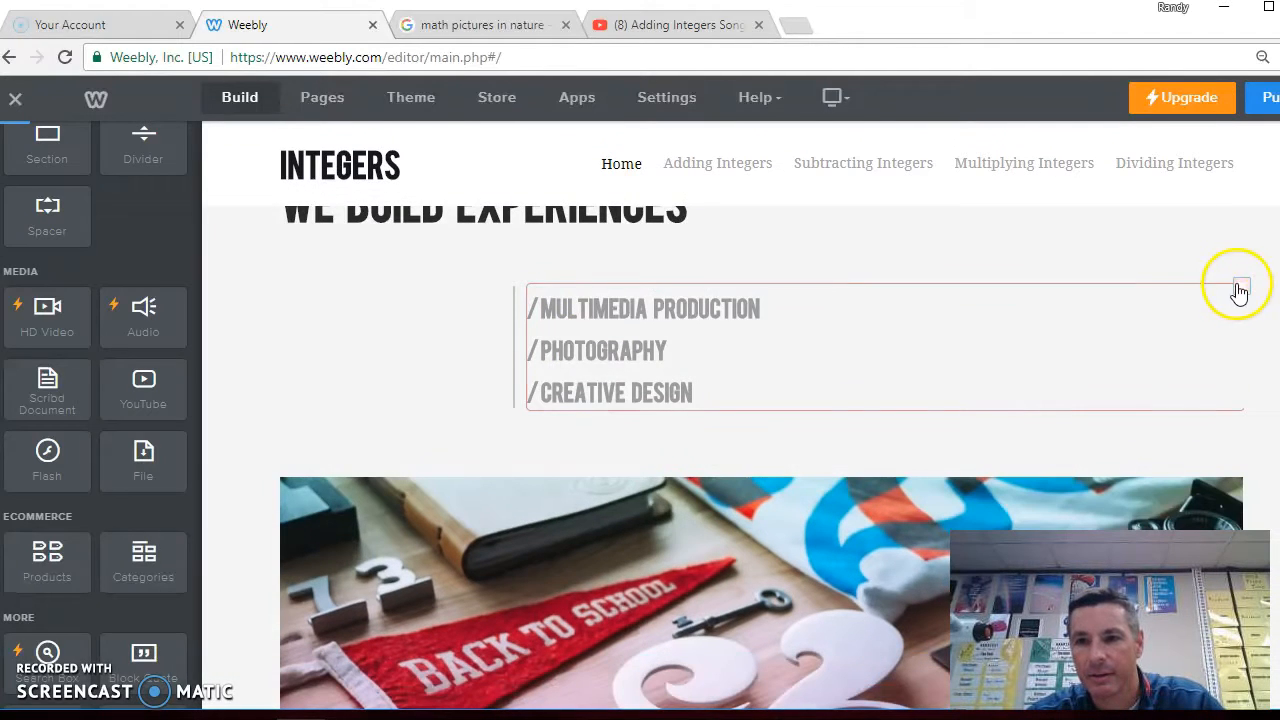
Delete the Multimedia Production / Photography / Creative Design list and the Back to School image
click(1237, 288)
click(1212, 231)
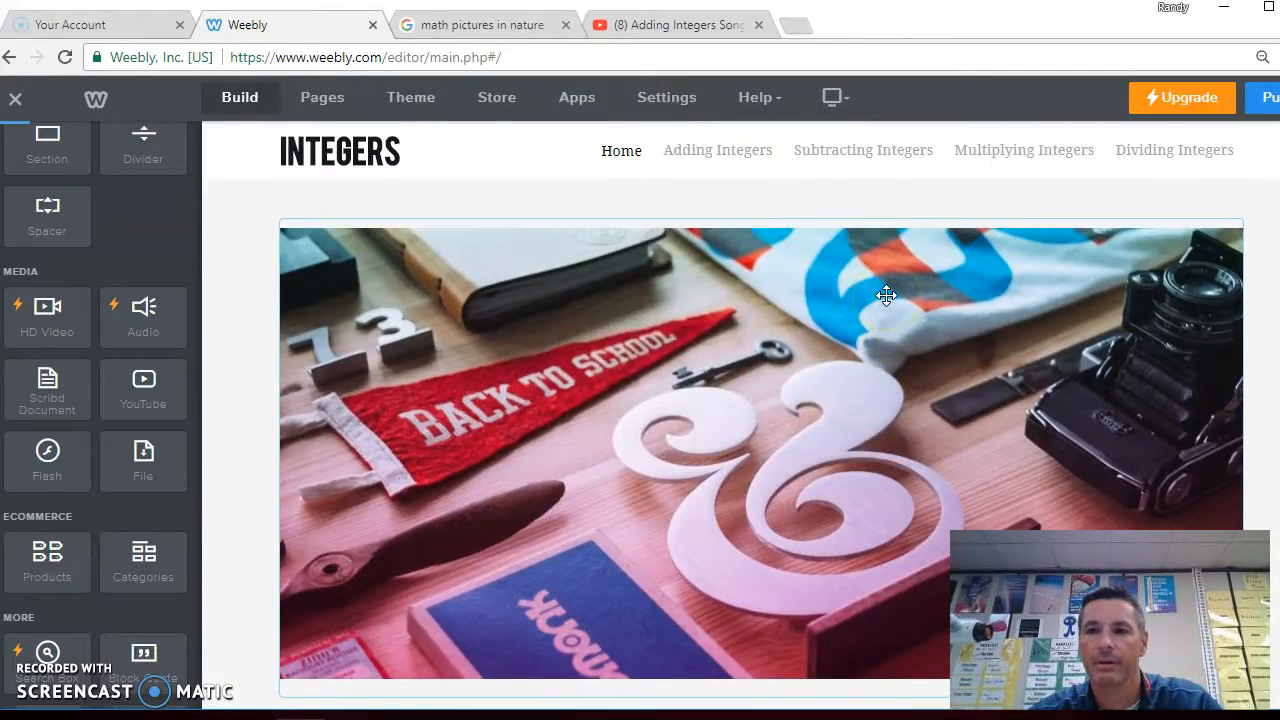
click(881, 287)
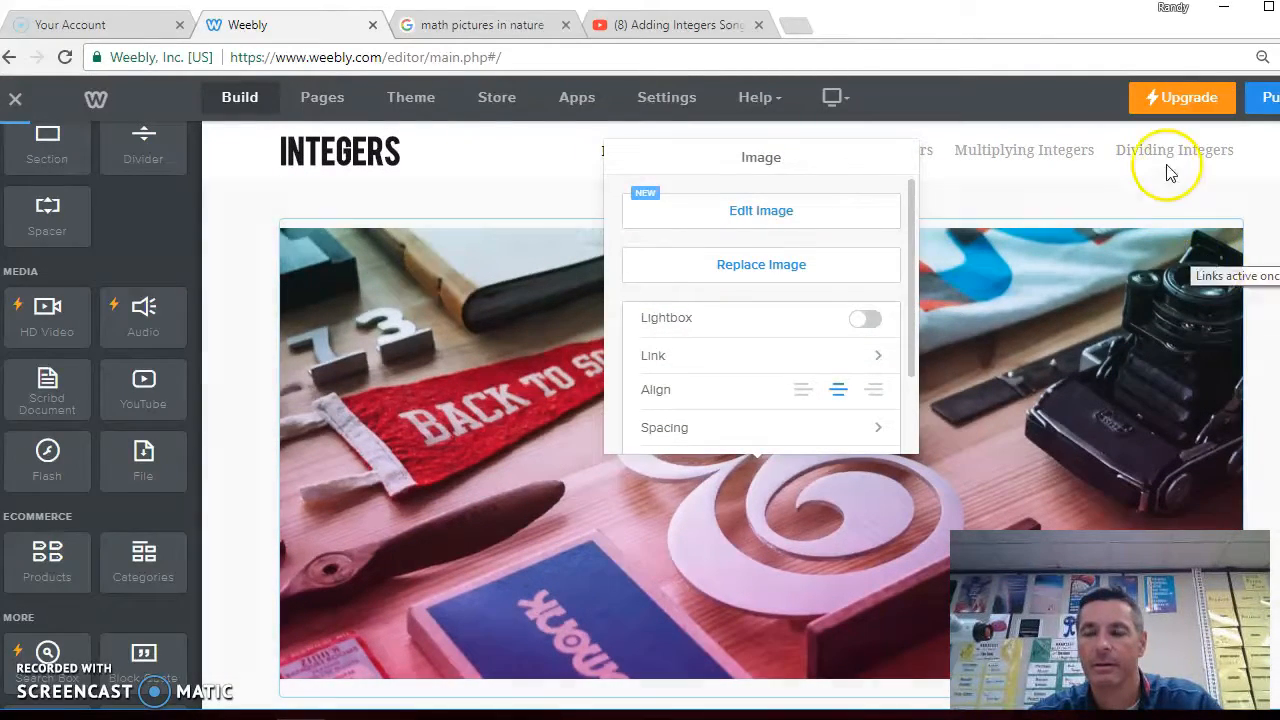
click(1173, 209)
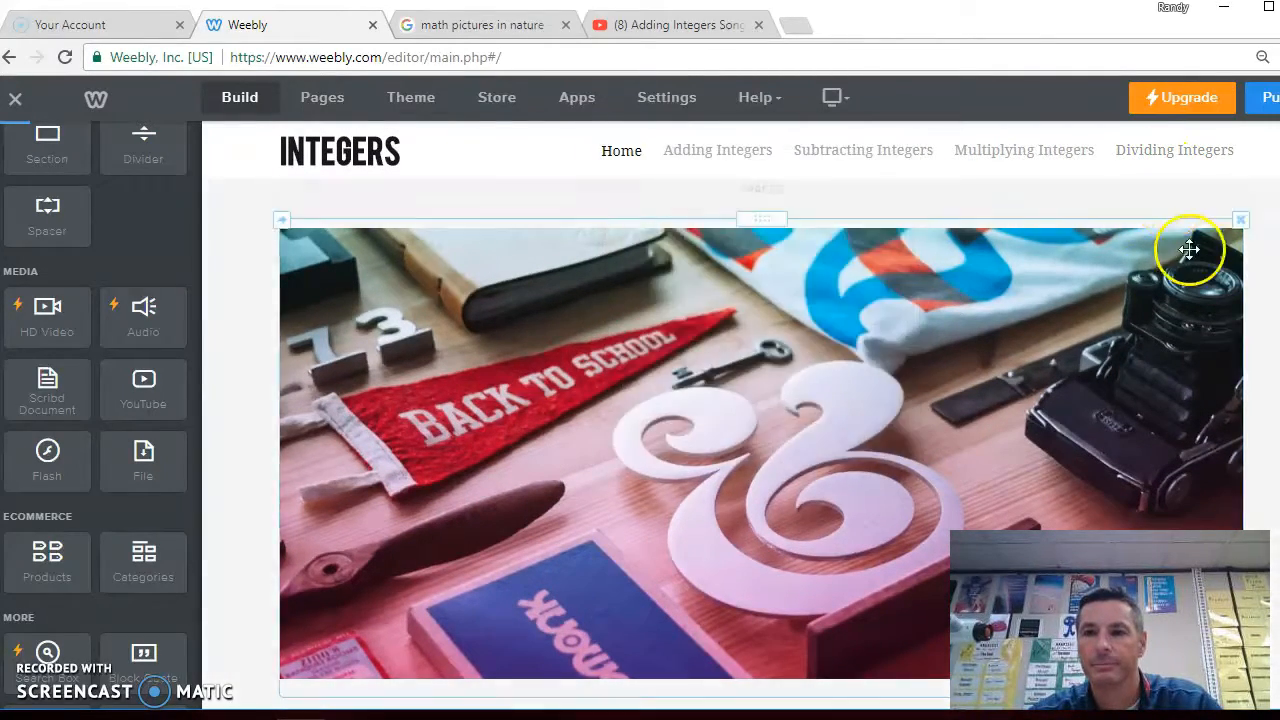
click(1241, 222)
click(1203, 162)
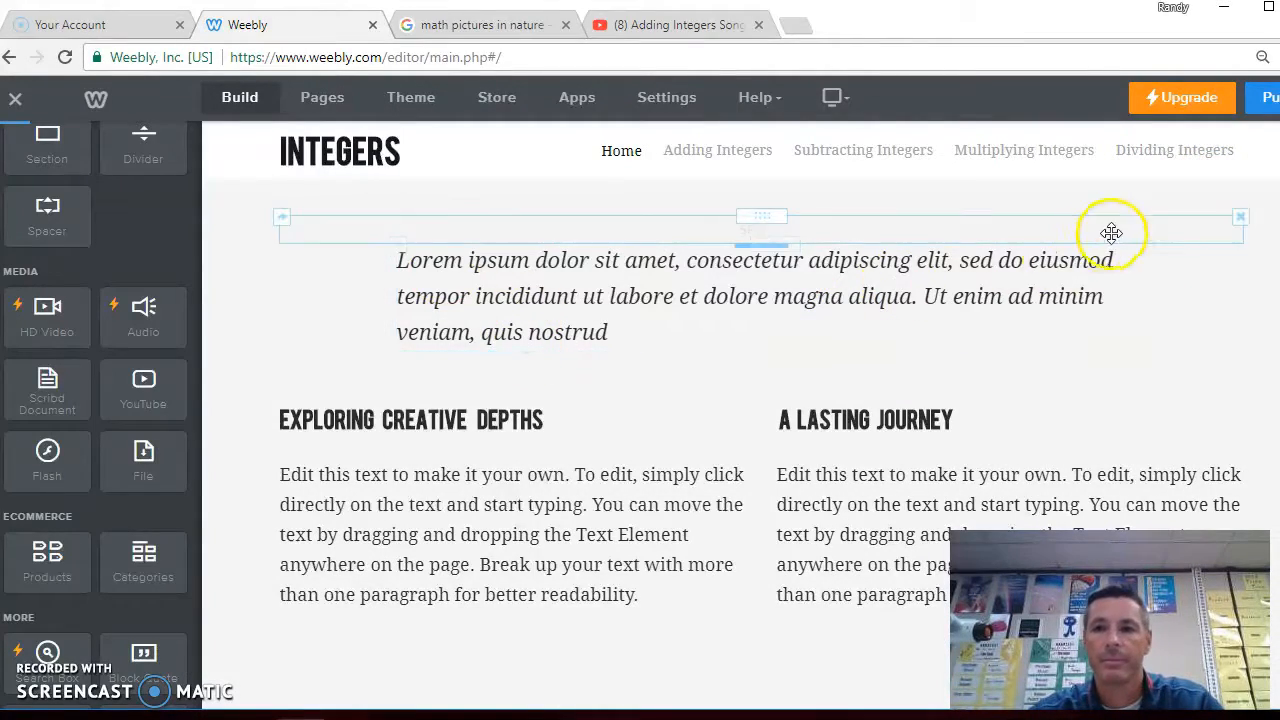
Delete the Lorem ipsum quote and the placeholder paragraph under Exploring Creative Depths
click(1151, 246)
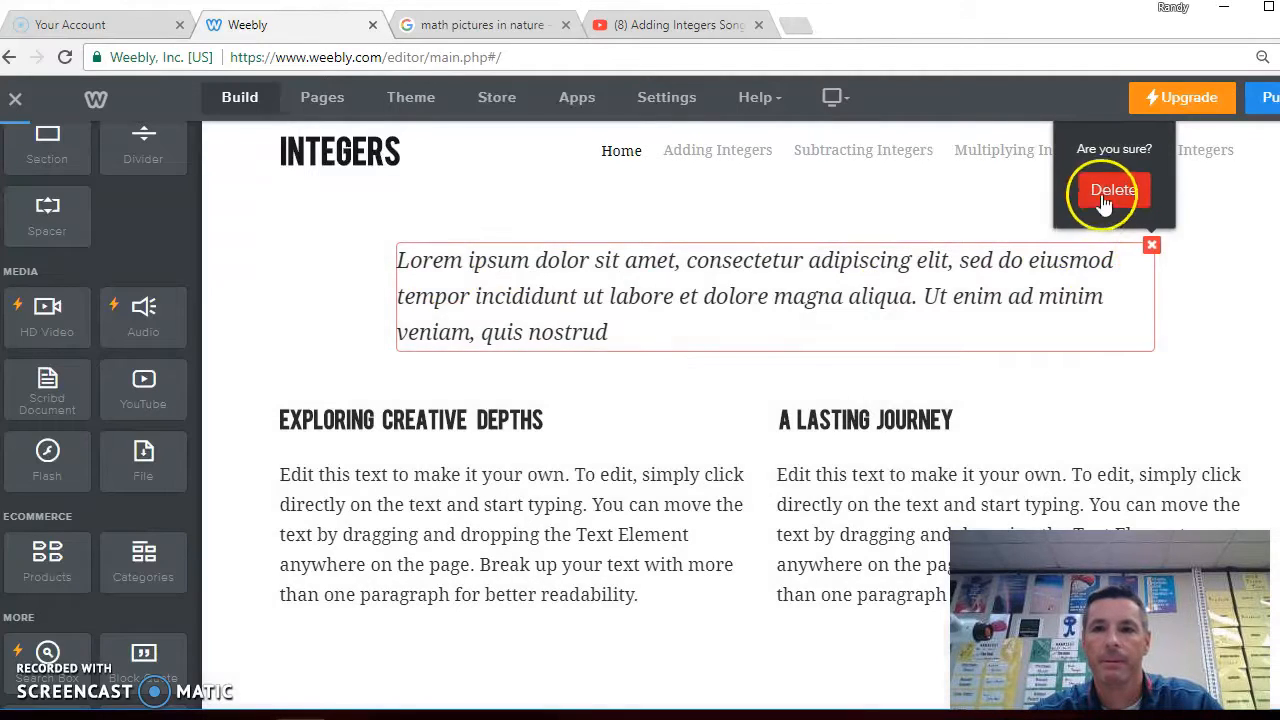
click(1100, 192)
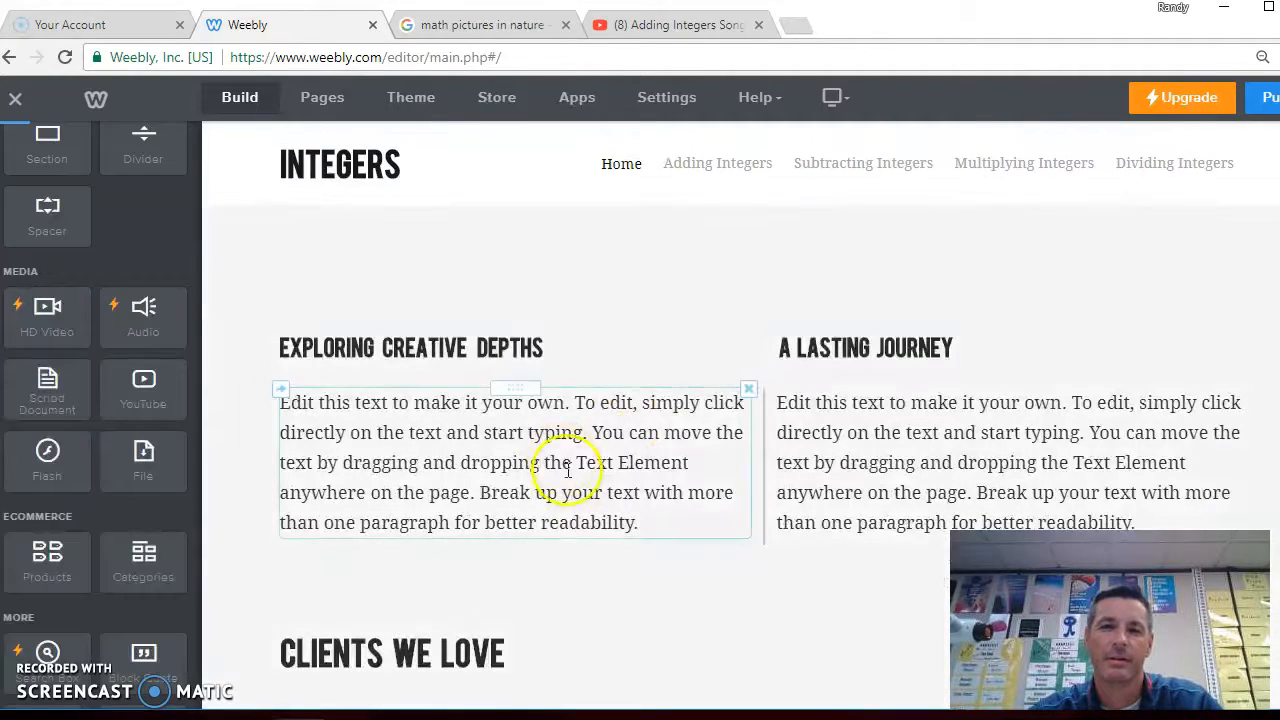
click(748, 389)
click(712, 336)
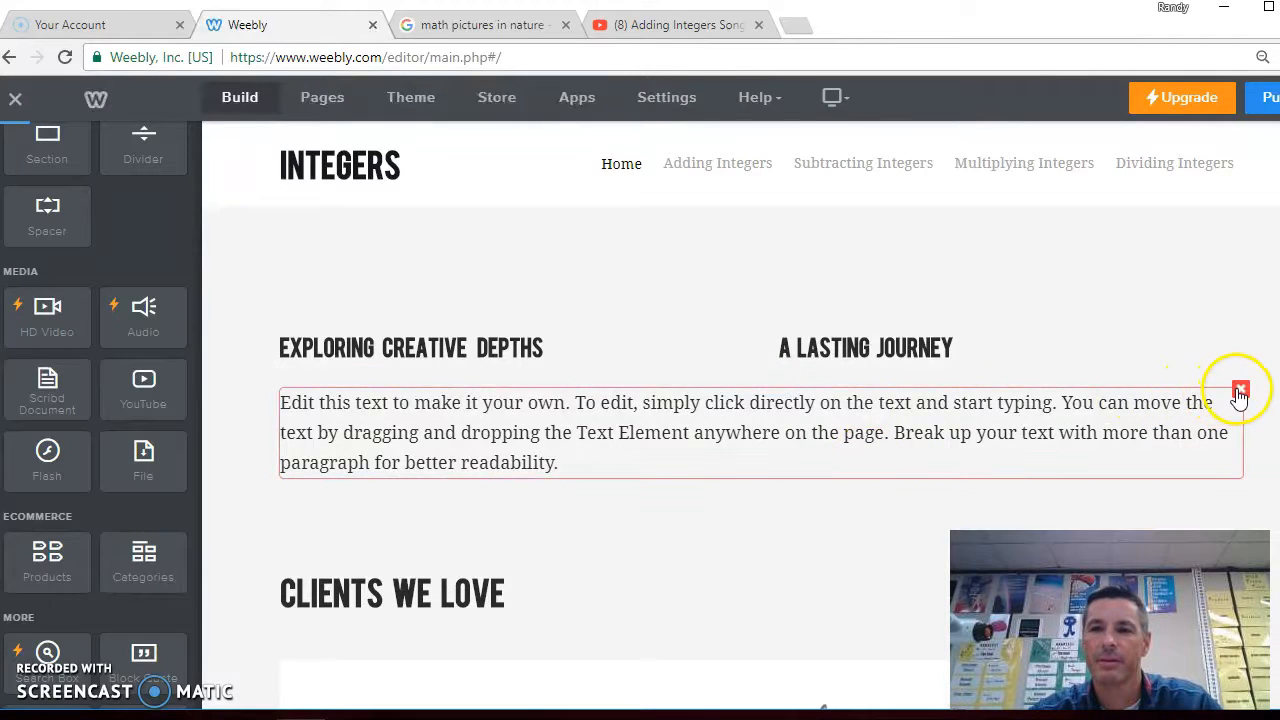
Delete the A LASTING JOURNEY paragraph and heading, plus the spacer above EXPLORING CREATIVE DEPTHS
click(1240, 393)
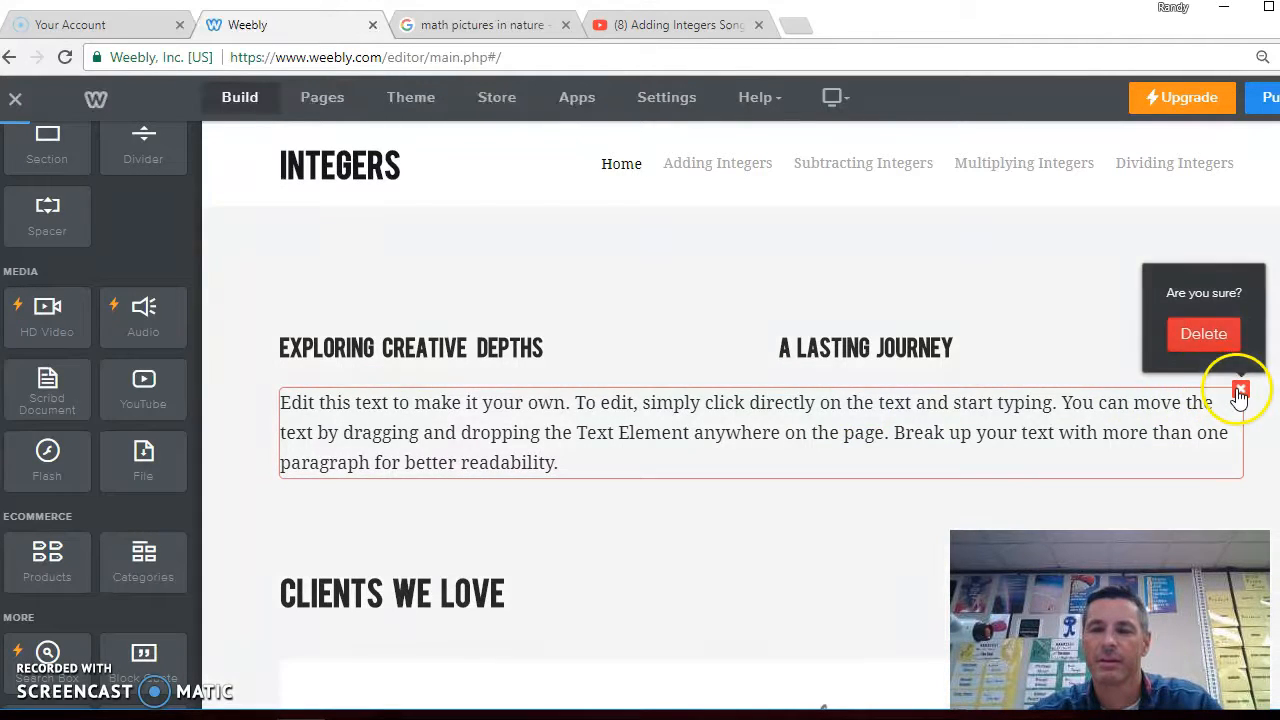
click(1197, 337)
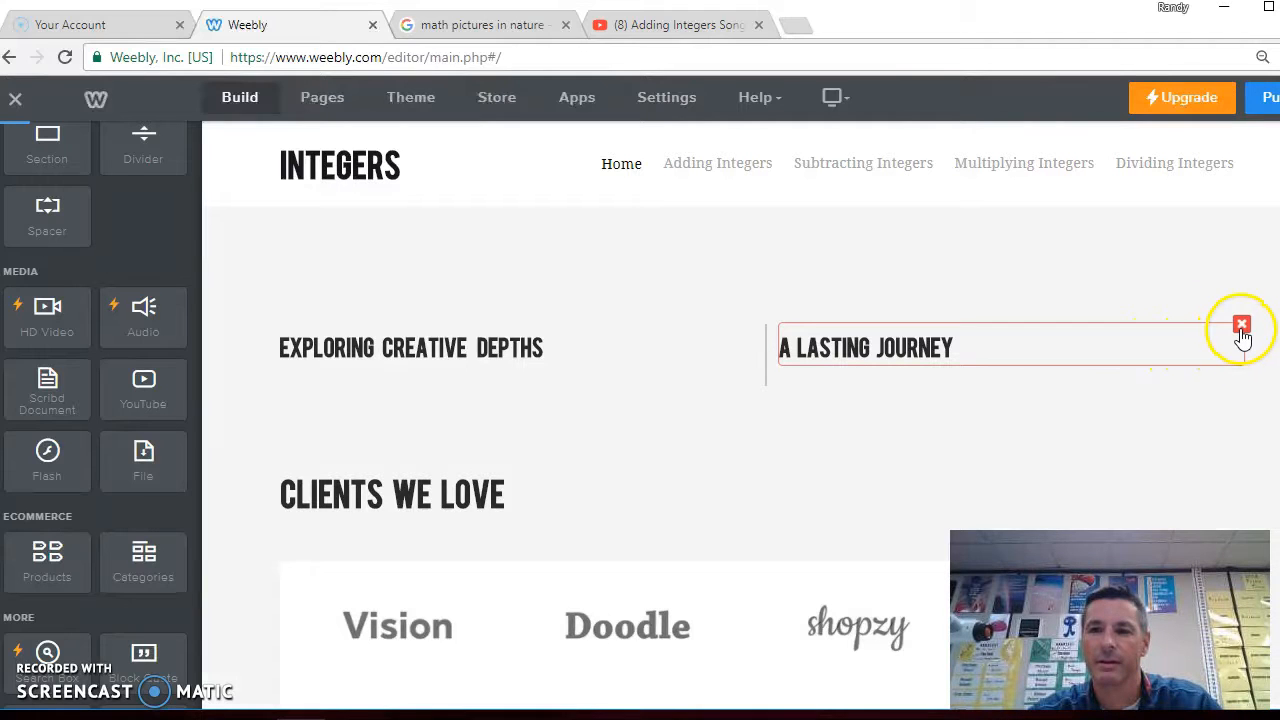
click(1241, 326)
click(1200, 271)
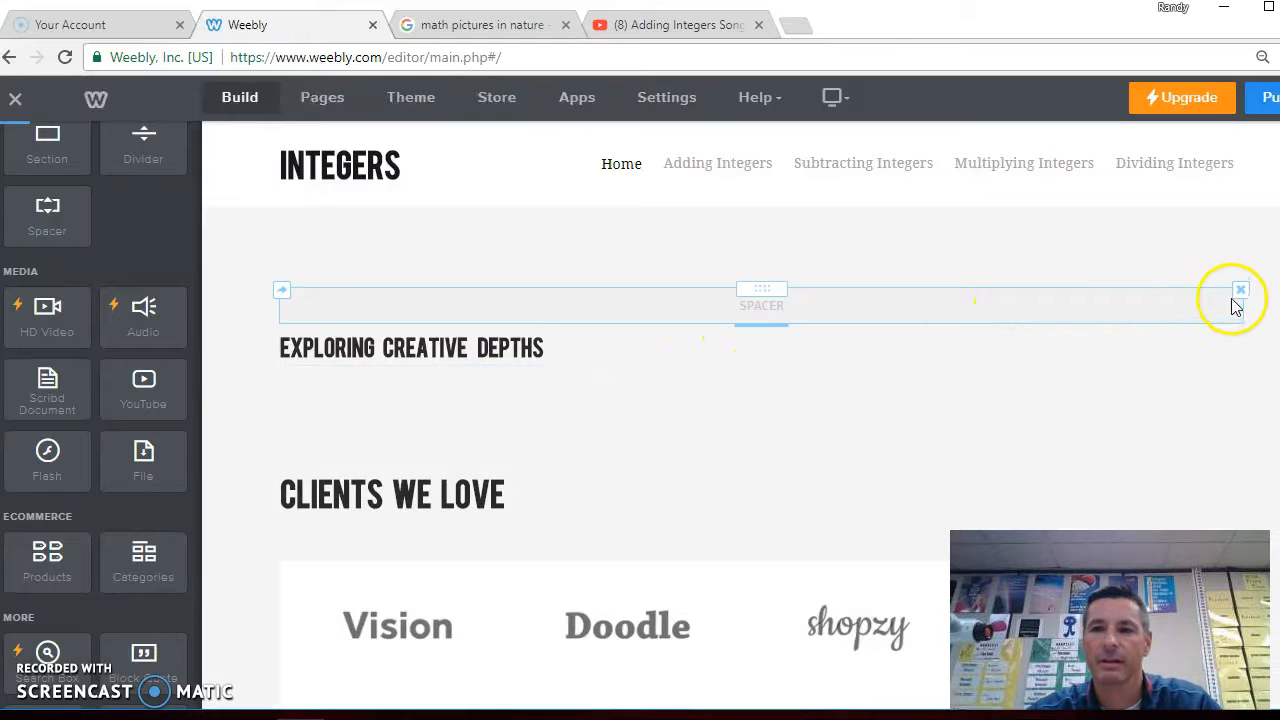
click(1239, 292)
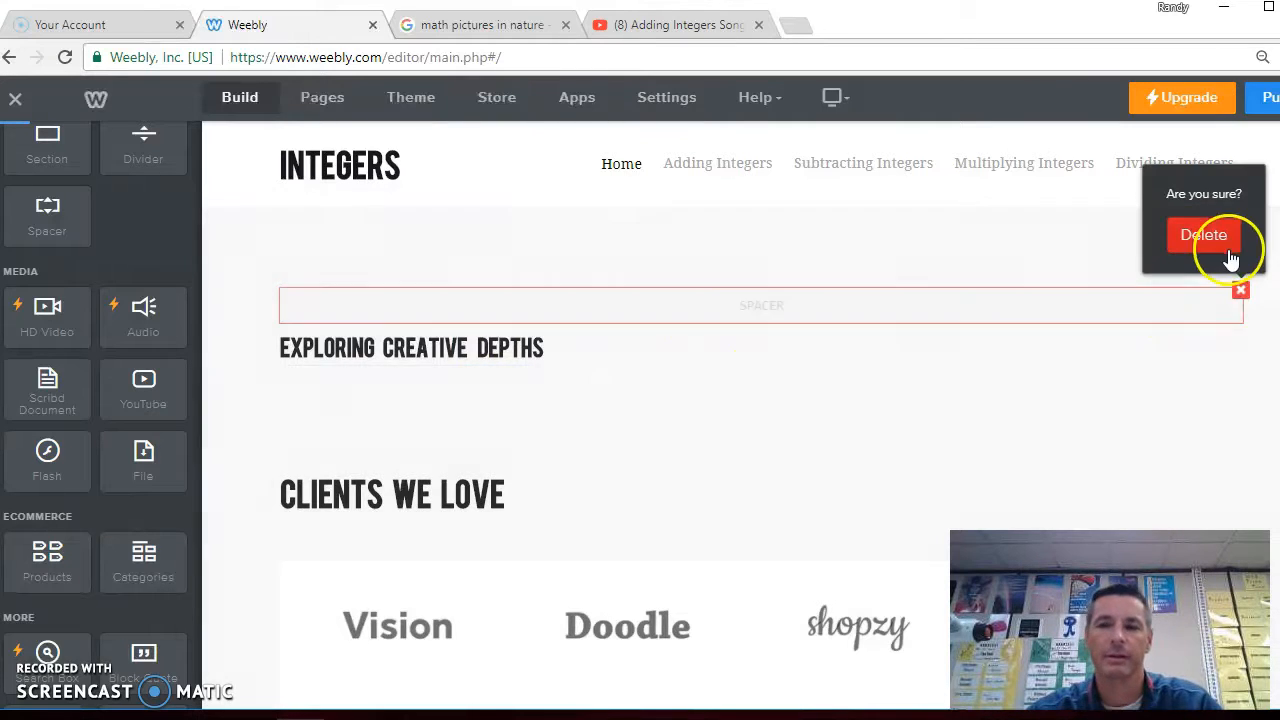
click(1221, 250)
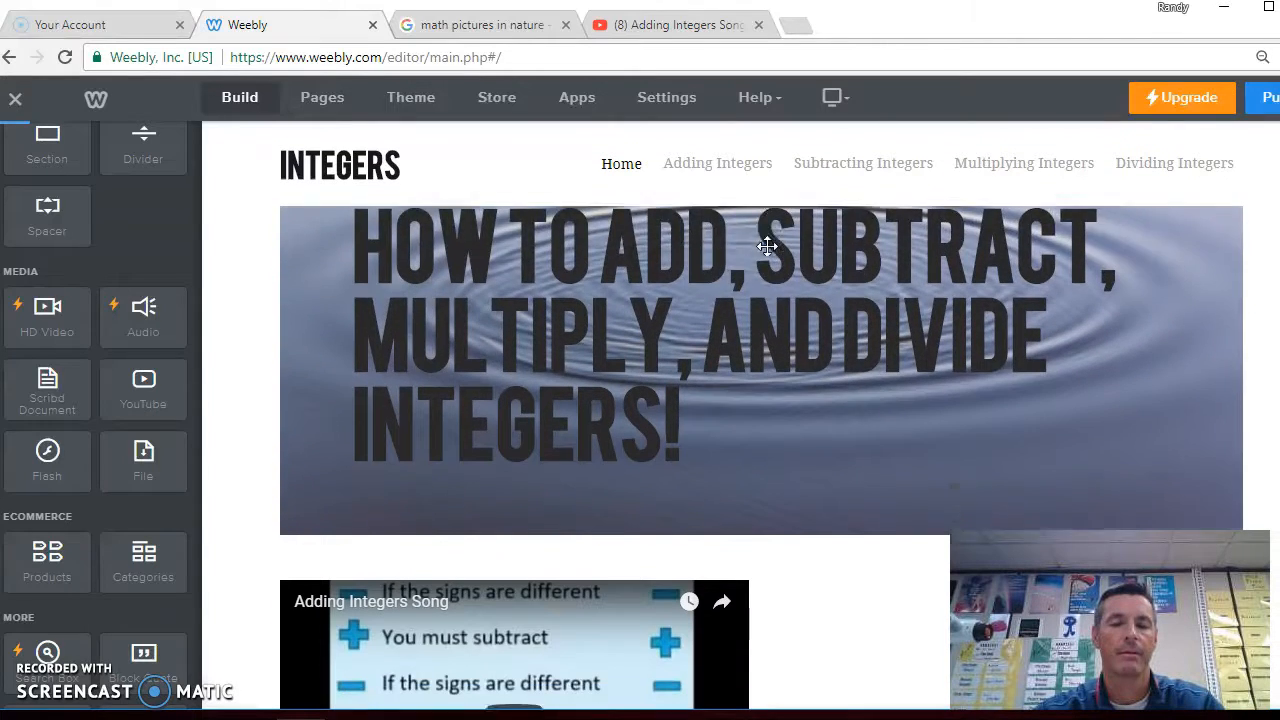
Add a Survey form element to the right of the embedded Adding Integers Song video
scroll(766, 251, down, 1)
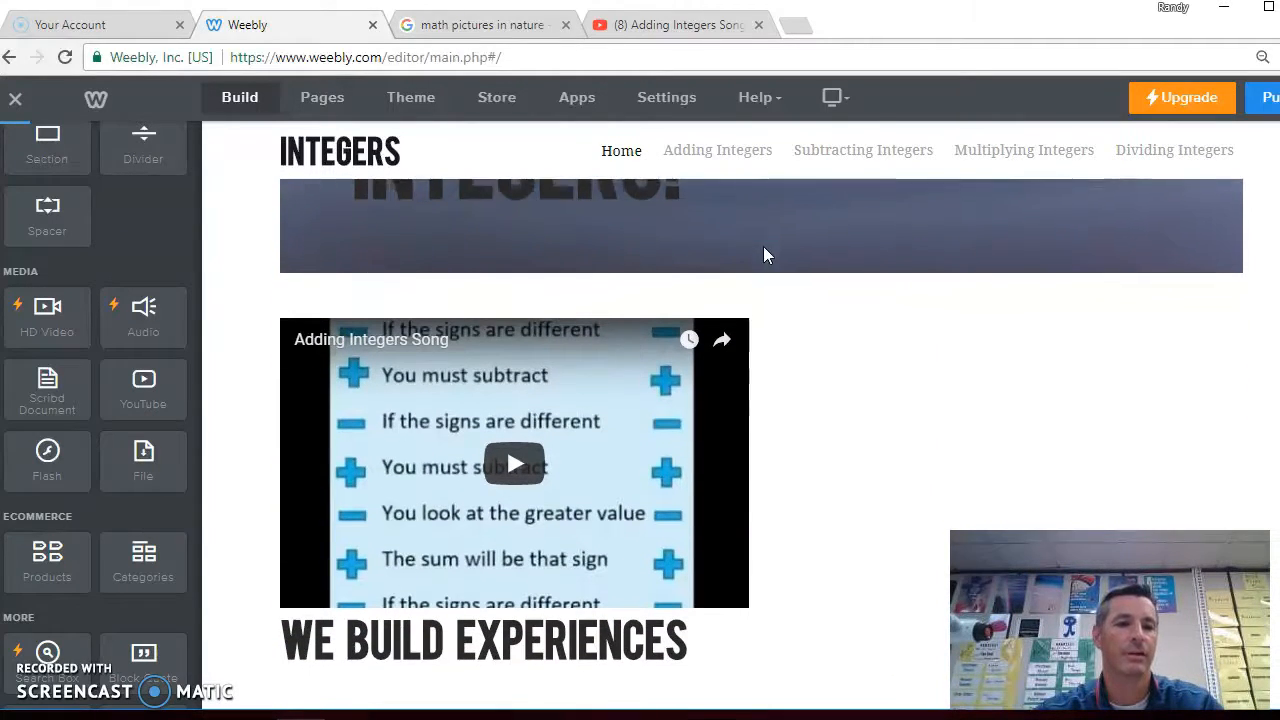
scroll(108, 457, down, 3)
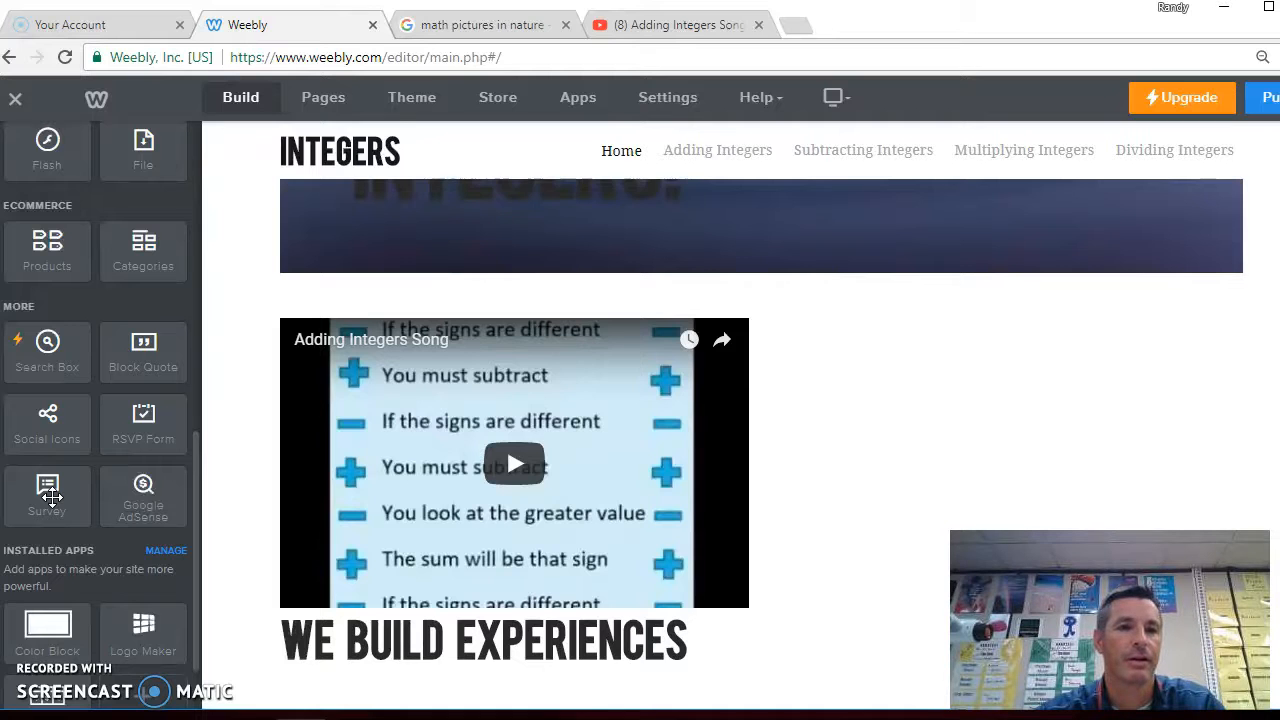
drag(52, 497, 917, 401)
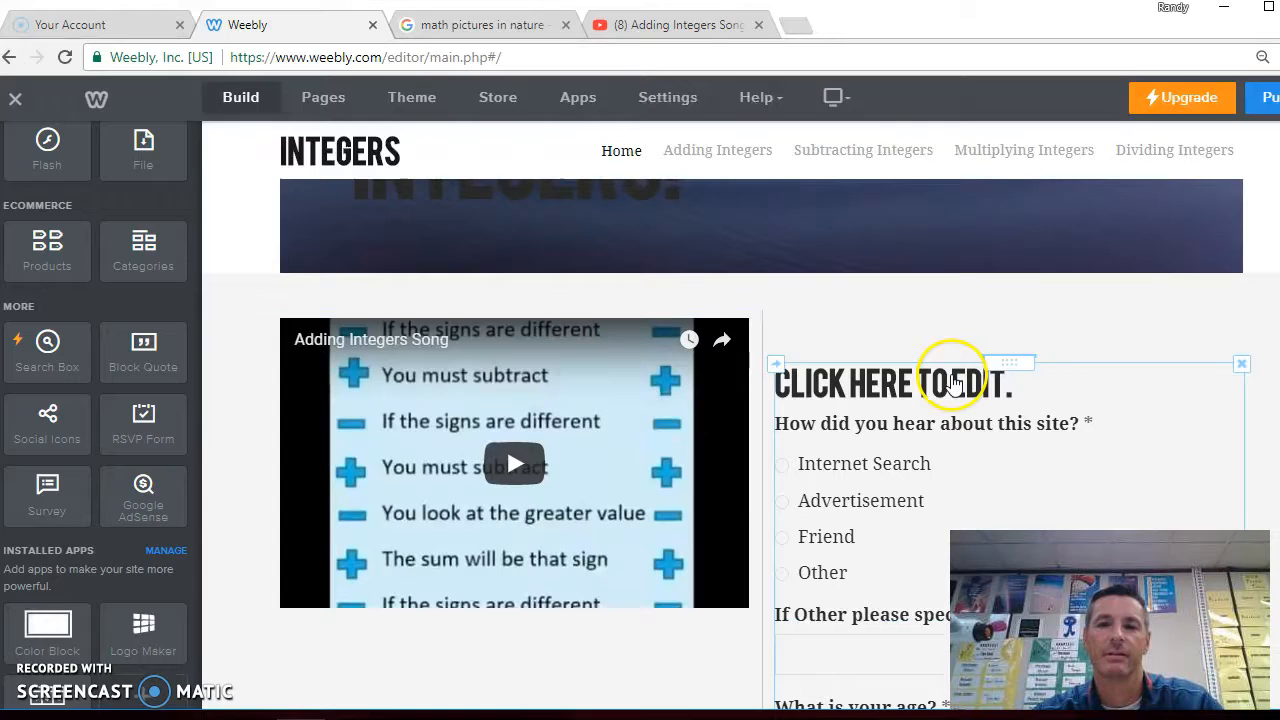
Set the survey form's title to "WHAT IS -3+(-7)="
scroll(760, 440, down, 1)
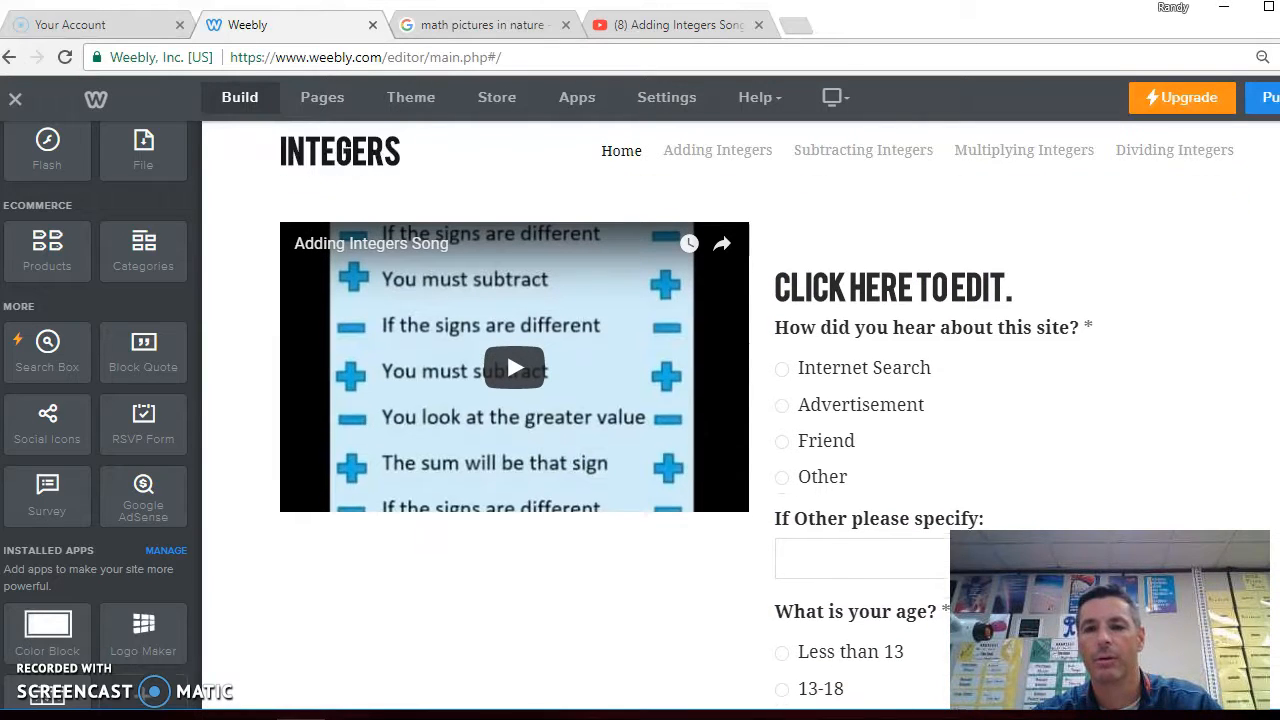
click(996, 283)
click(1013, 287)
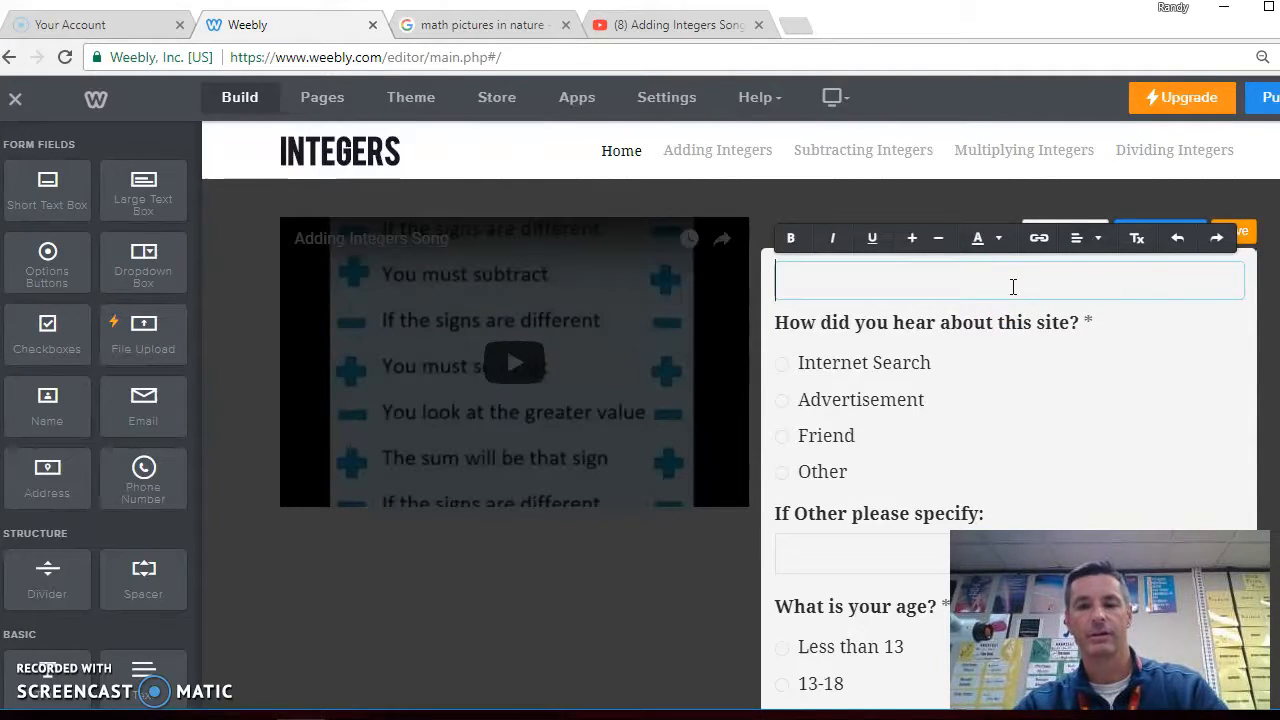
text(WHAT IS -3+)
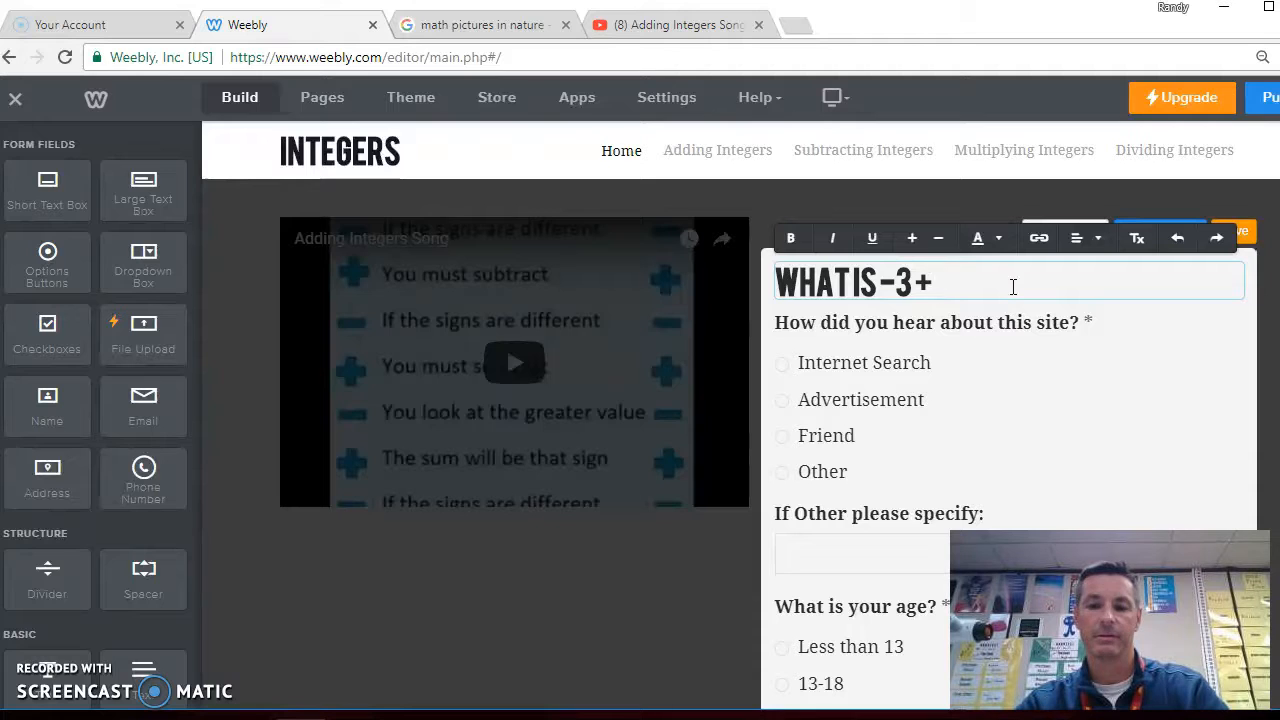
text((-7)
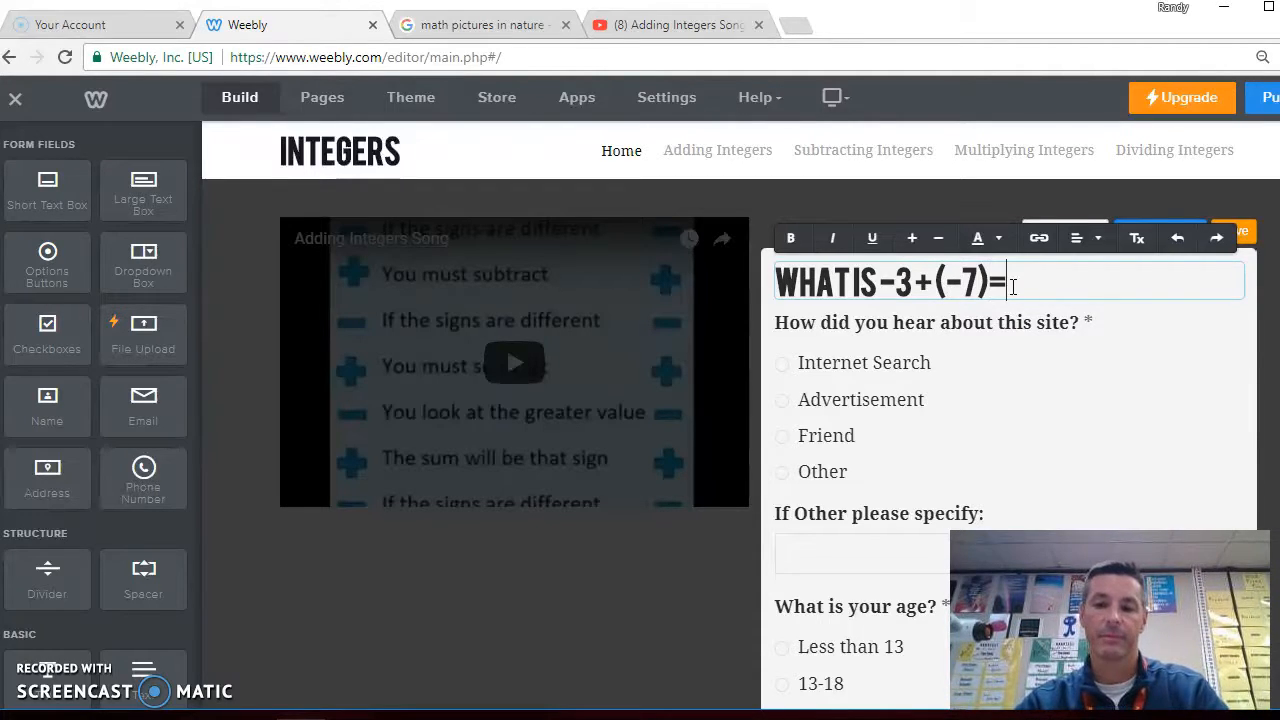
text()=)
click(1022, 320)
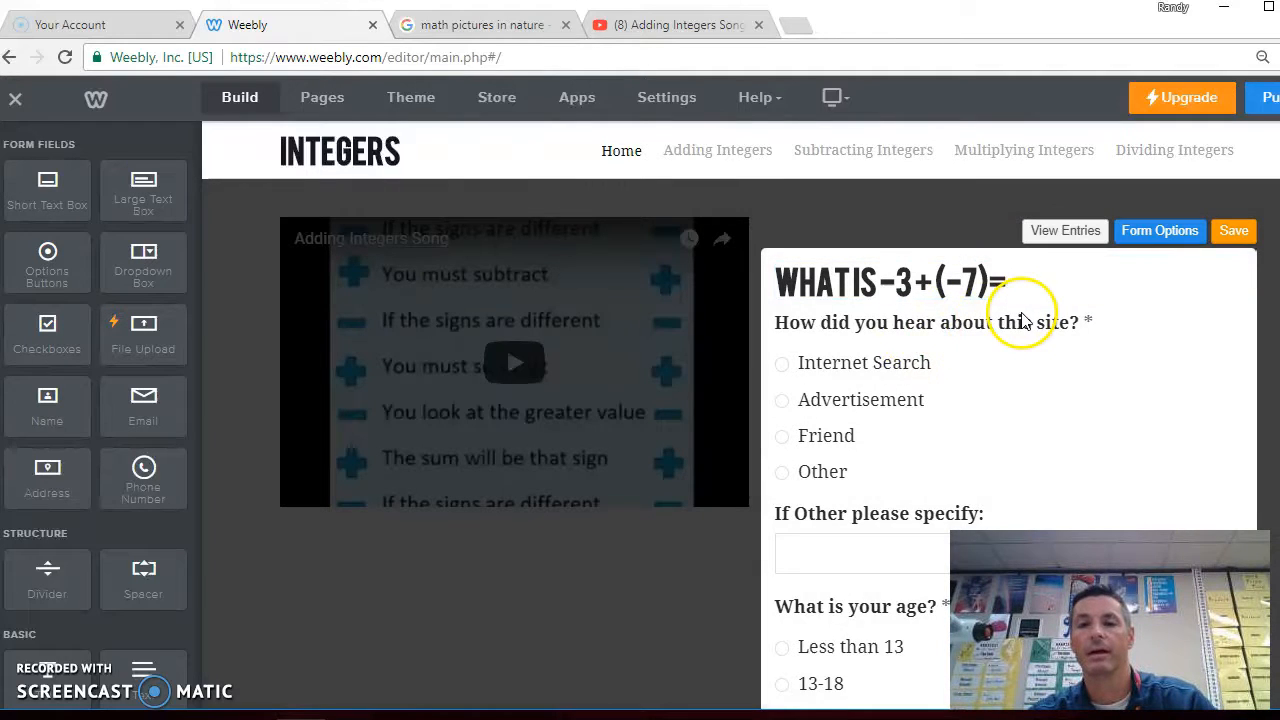
click(1022, 320)
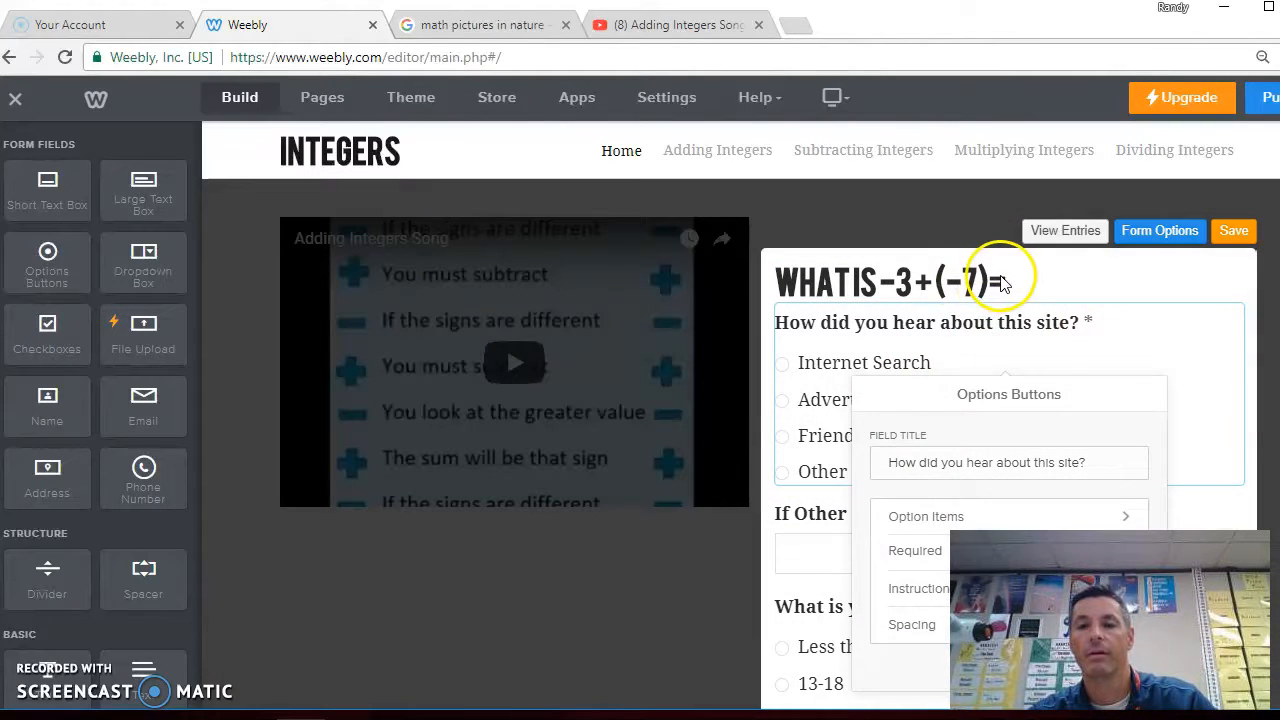
Replace the survey form's title with "ADDING INTEGERS"
click(1002, 283)
drag(1004, 281, 787, 288)
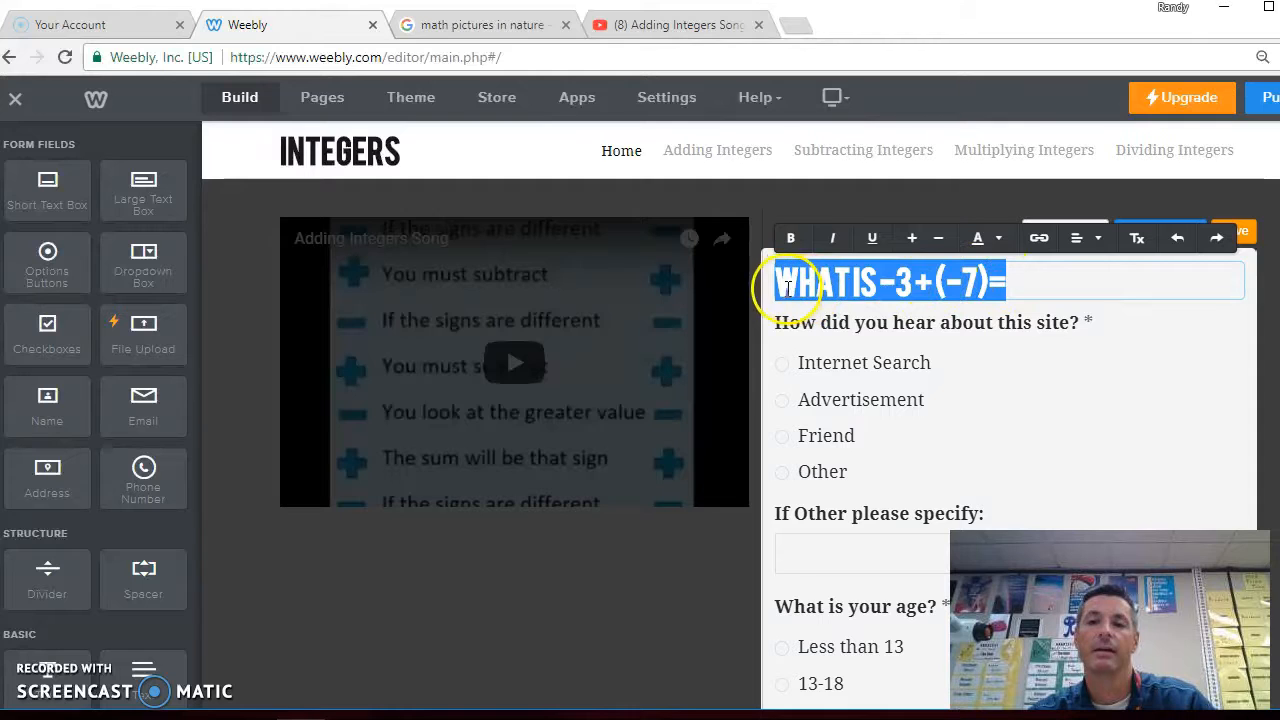
text(ADDING INTEGERS)
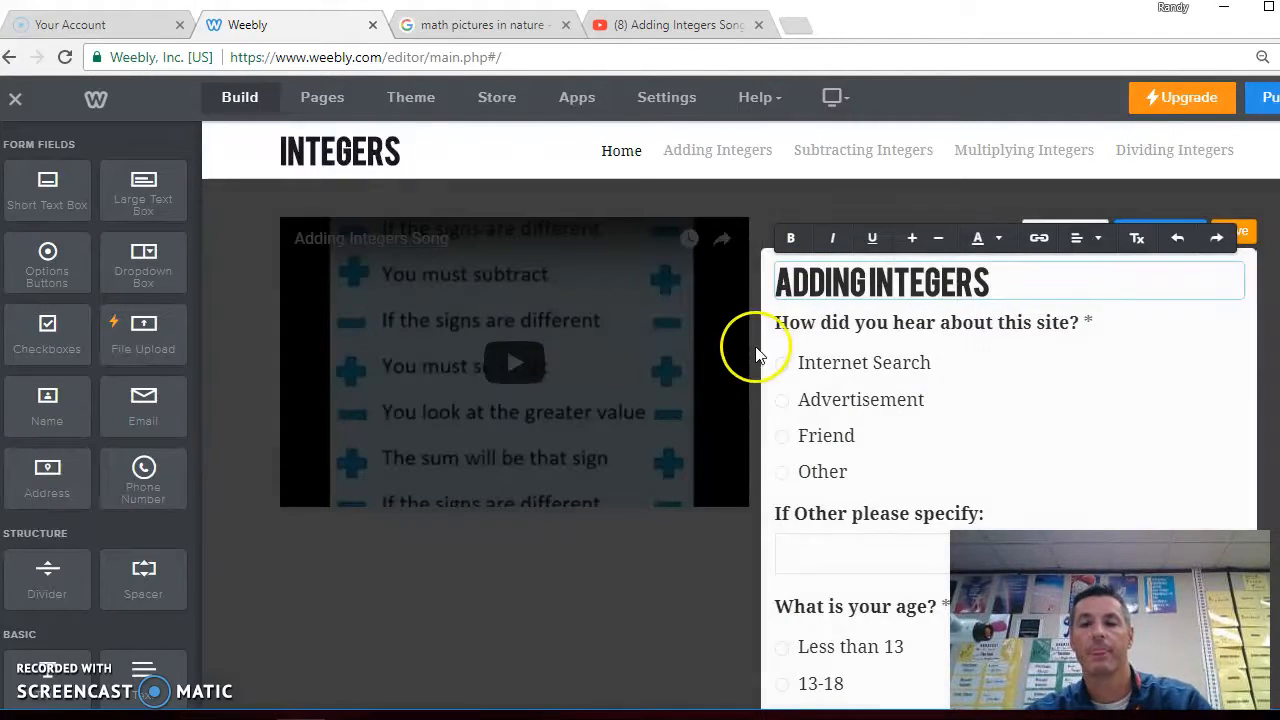
Set the first survey question's field title to "What is -3 + (-7) =" and review its option items
click(857, 320)
click(1070, 323)
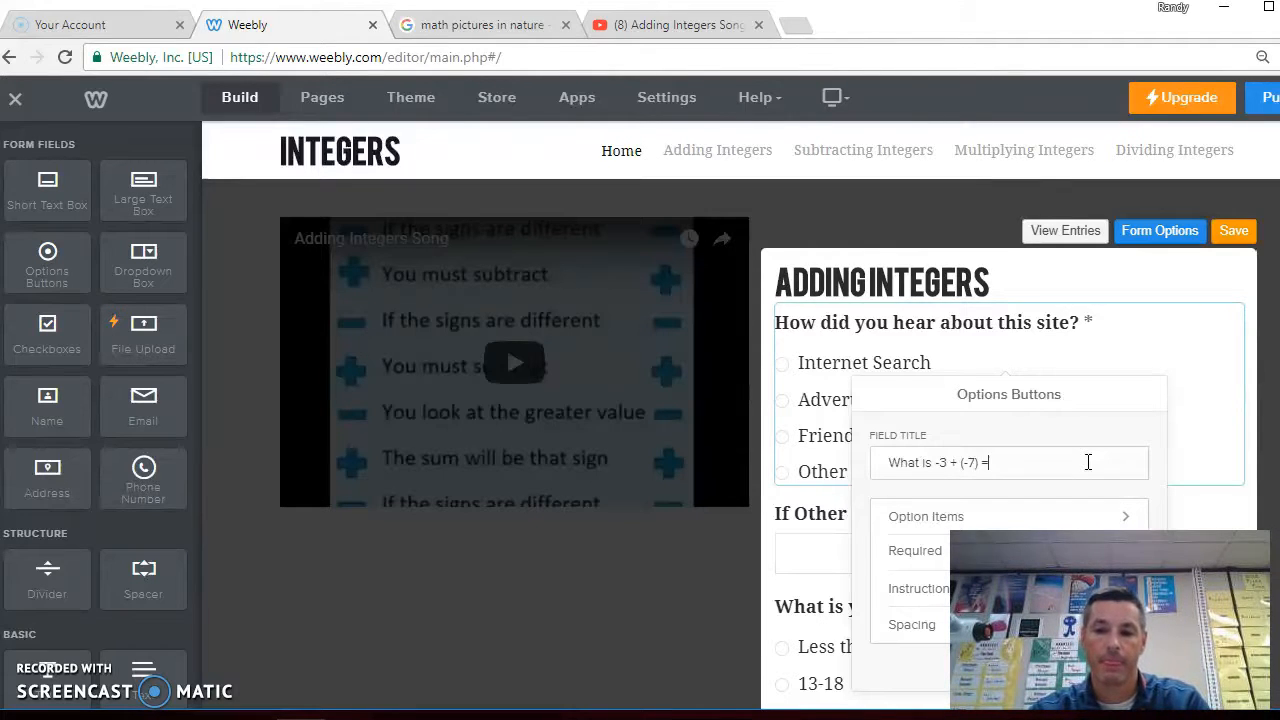
double_click(1092, 462)
scroll(1092, 462, down, 2)
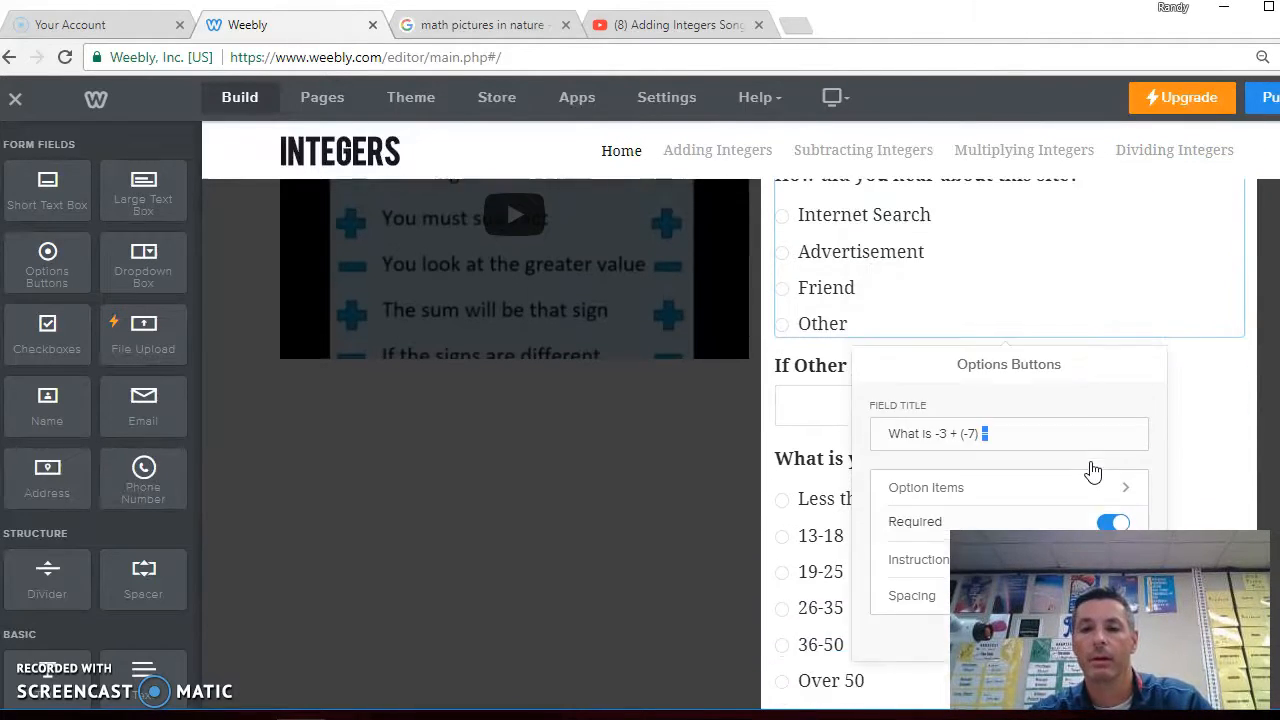
scroll(1192, 393, down, 3)
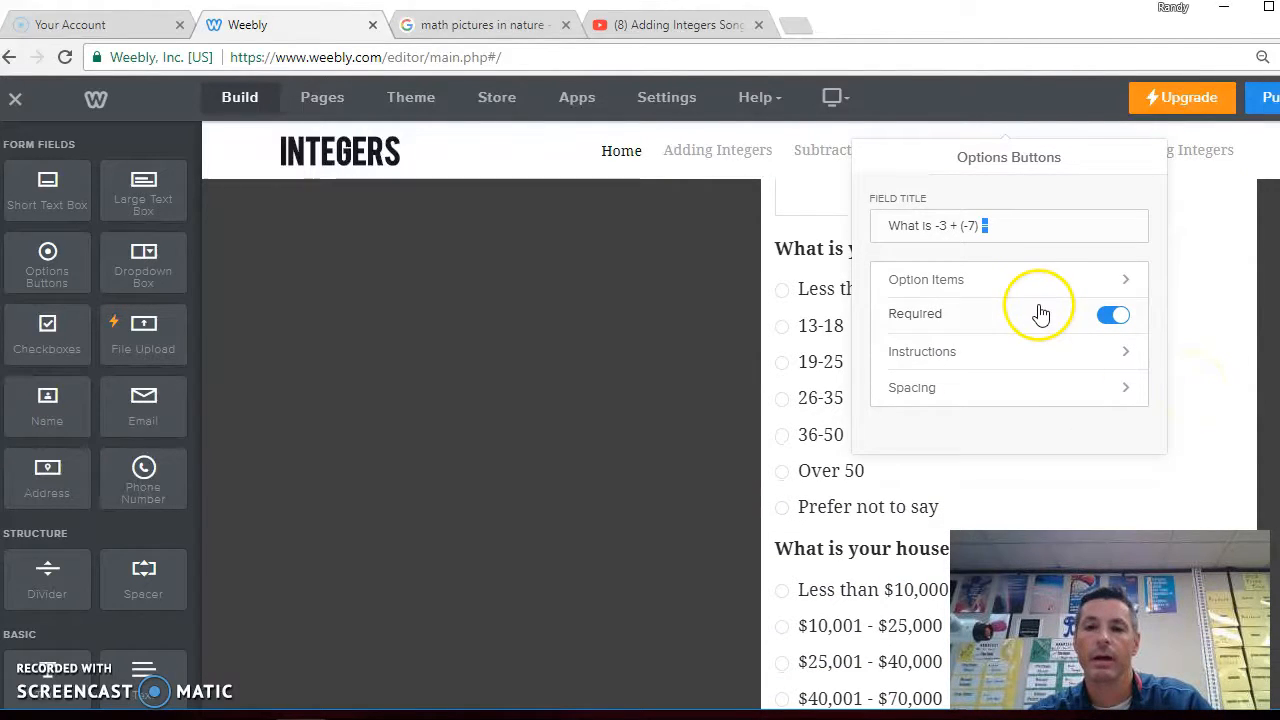
click(1033, 288)
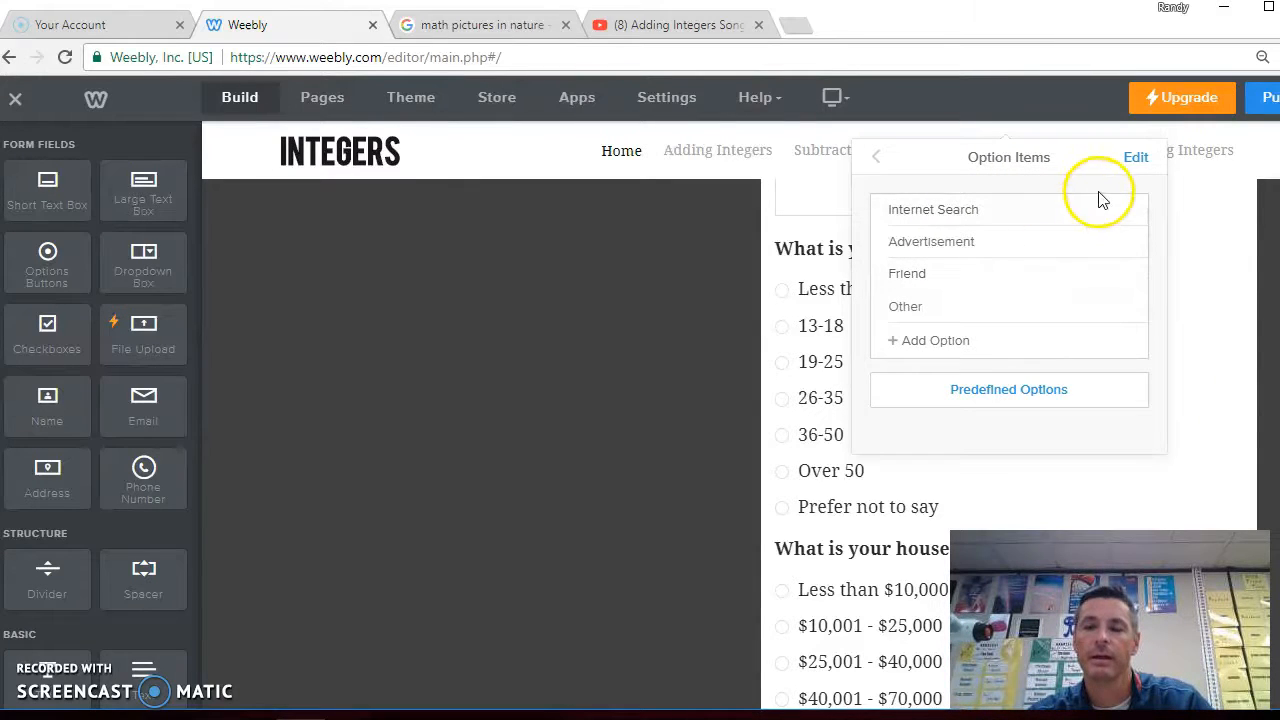
click(874, 162)
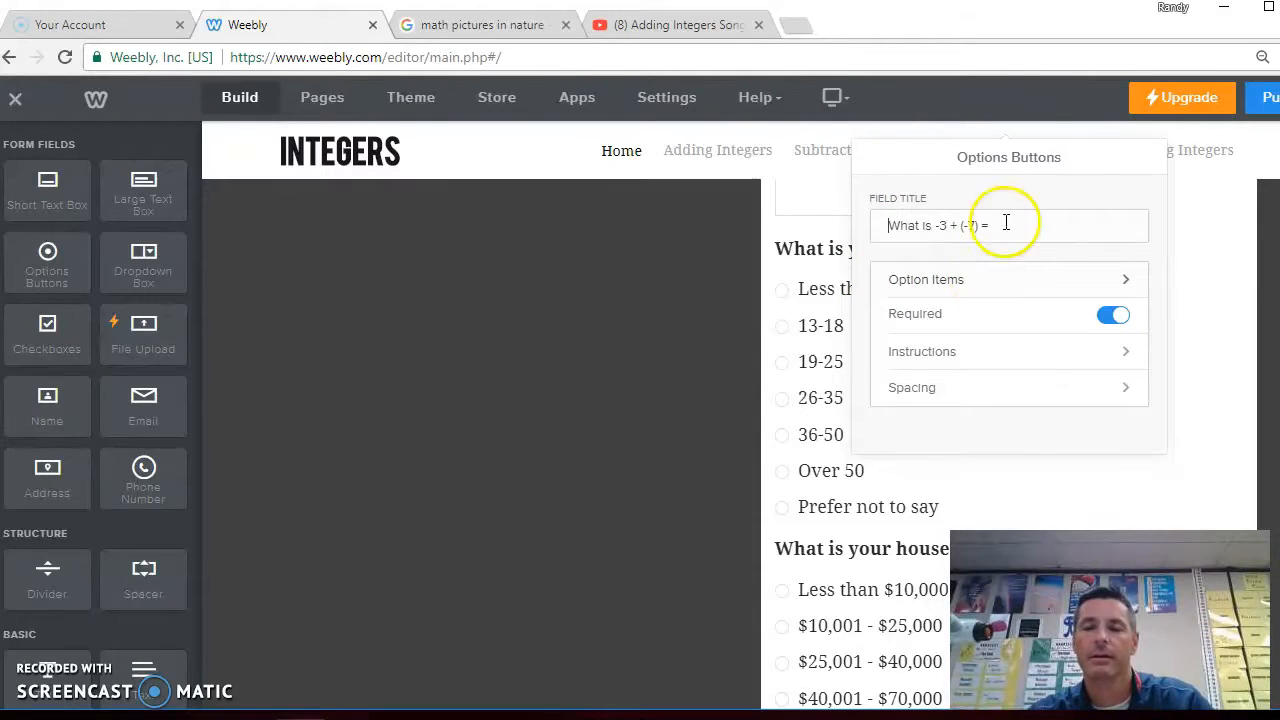
click(1206, 300)
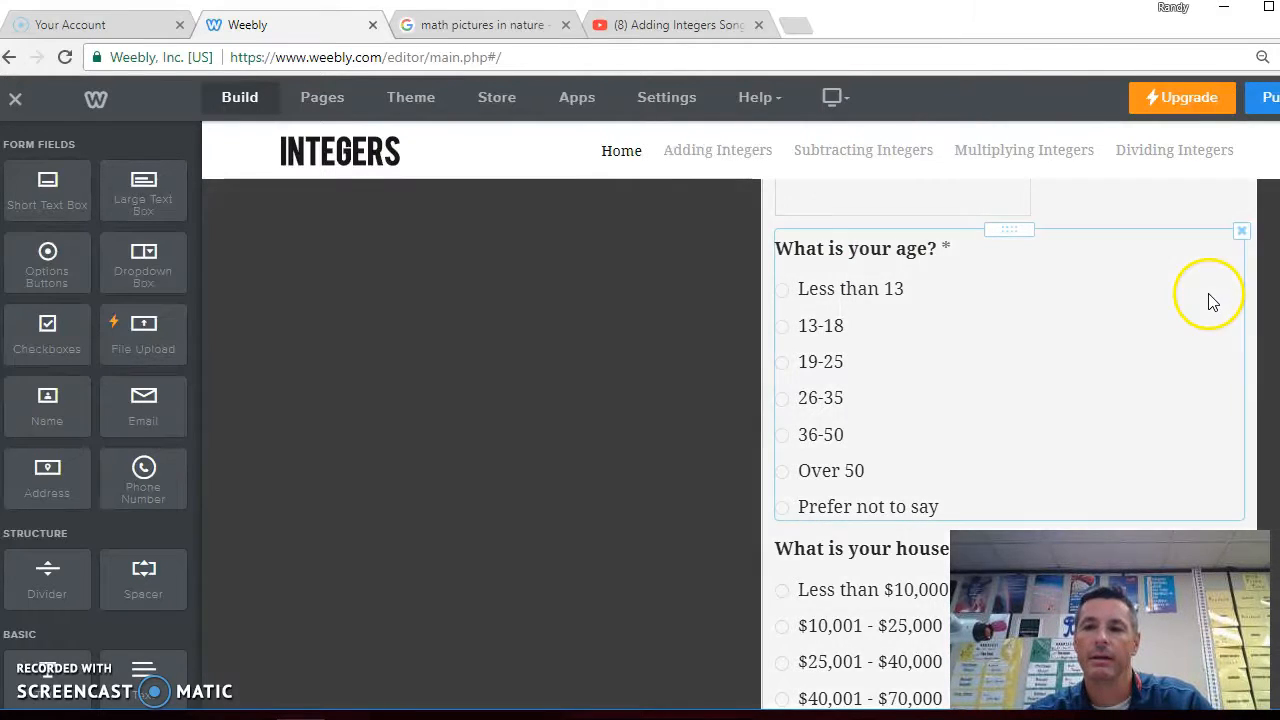
Save the edited survey form on the Home page
scroll(655, 370, down, 2)
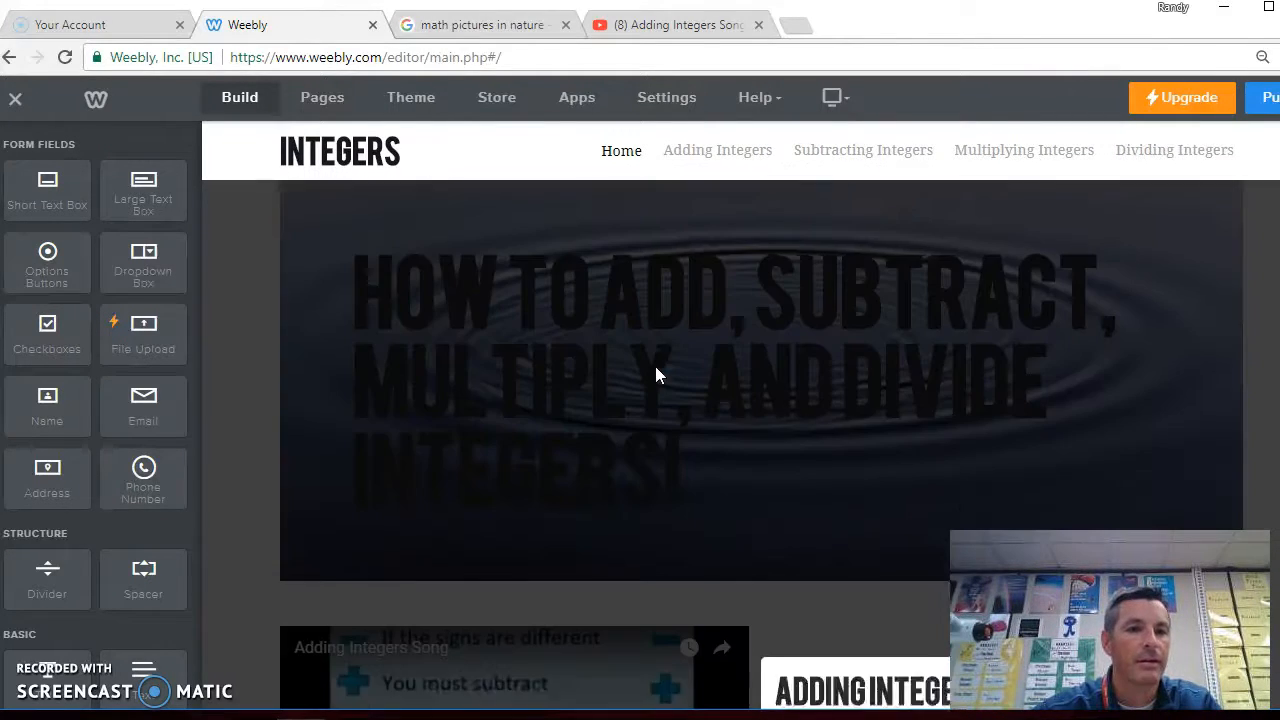
click(650, 355)
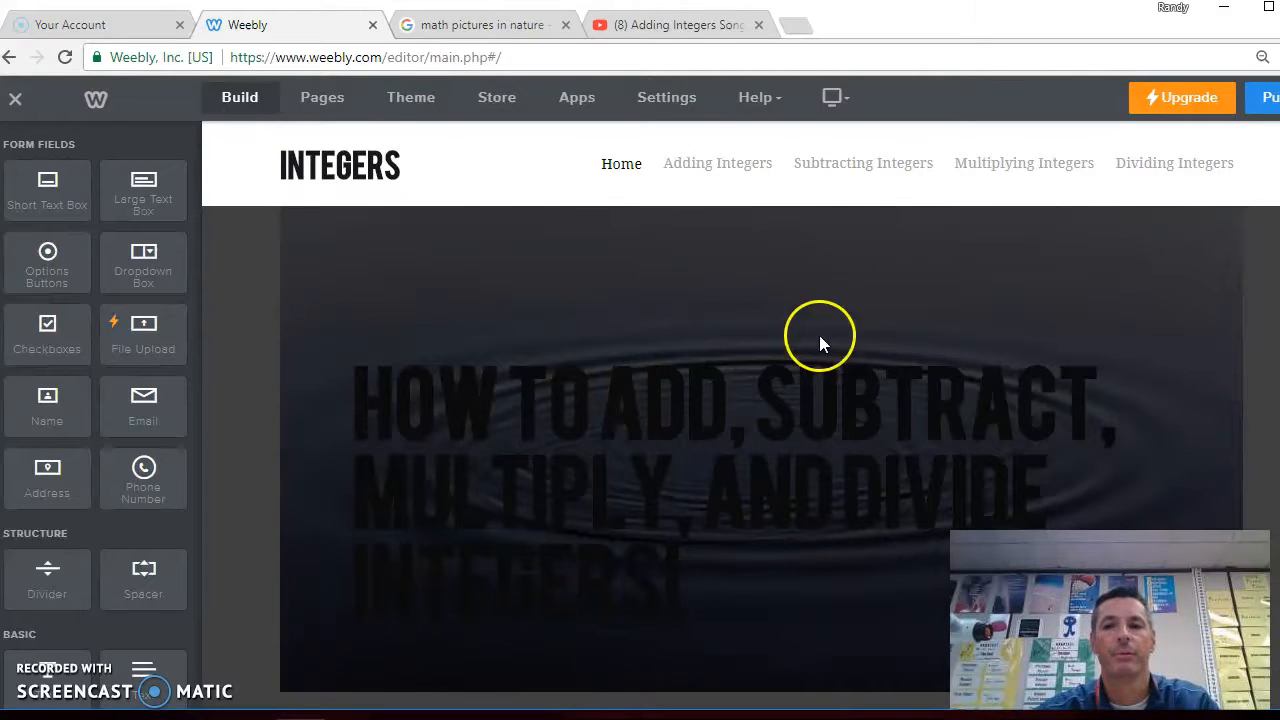
scroll(692, 387, down, 2)
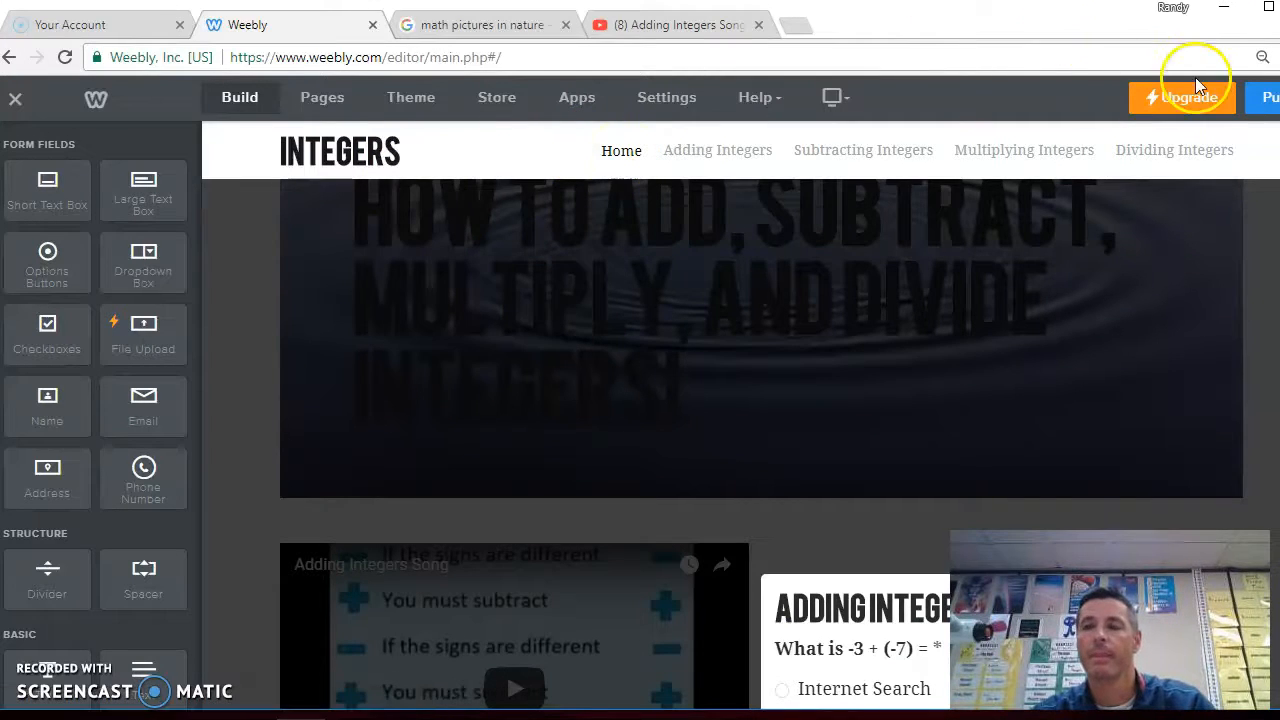
scroll(1091, 240, down, 8)
scroll(1091, 245, up, 6)
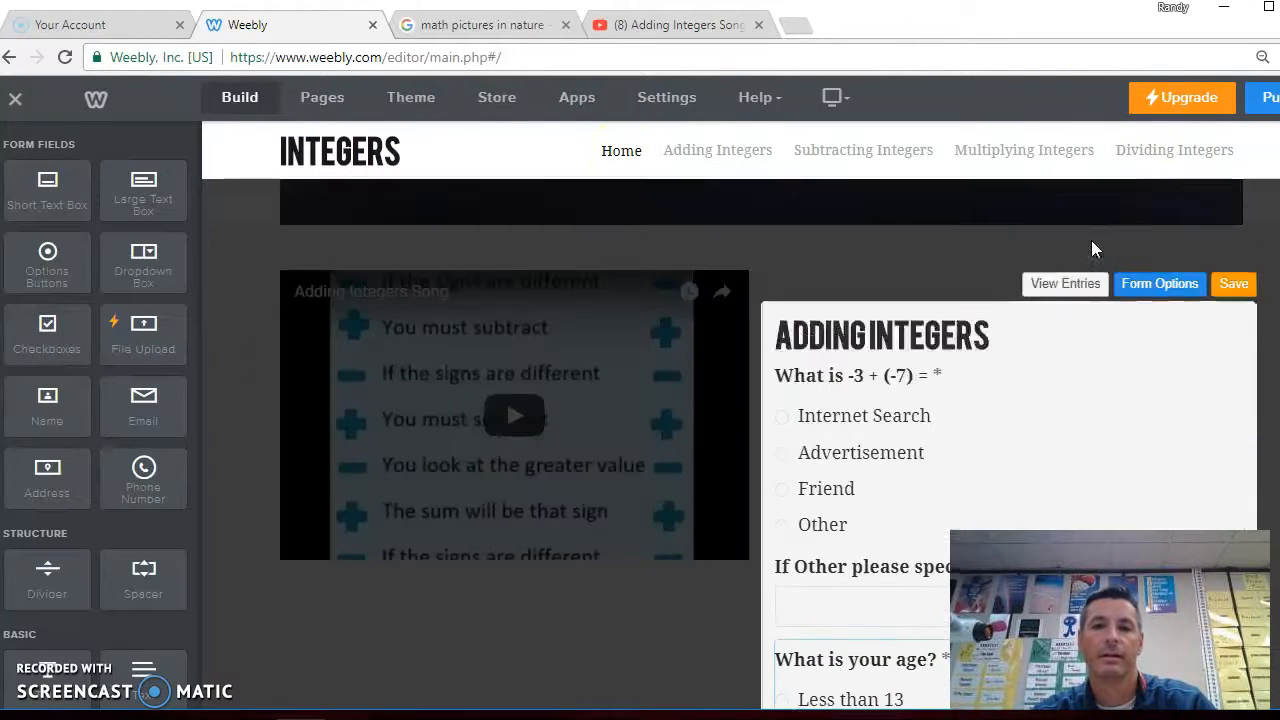
click(1234, 285)
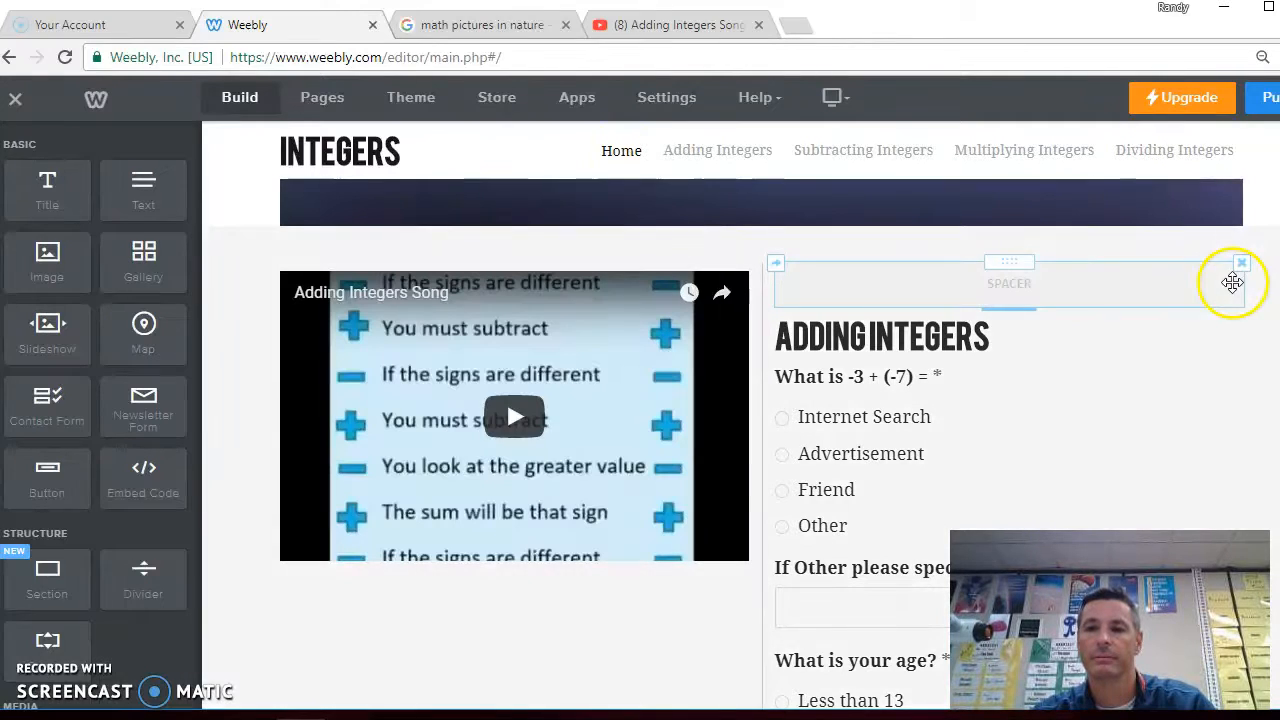
scroll(726, 408, up, 5)
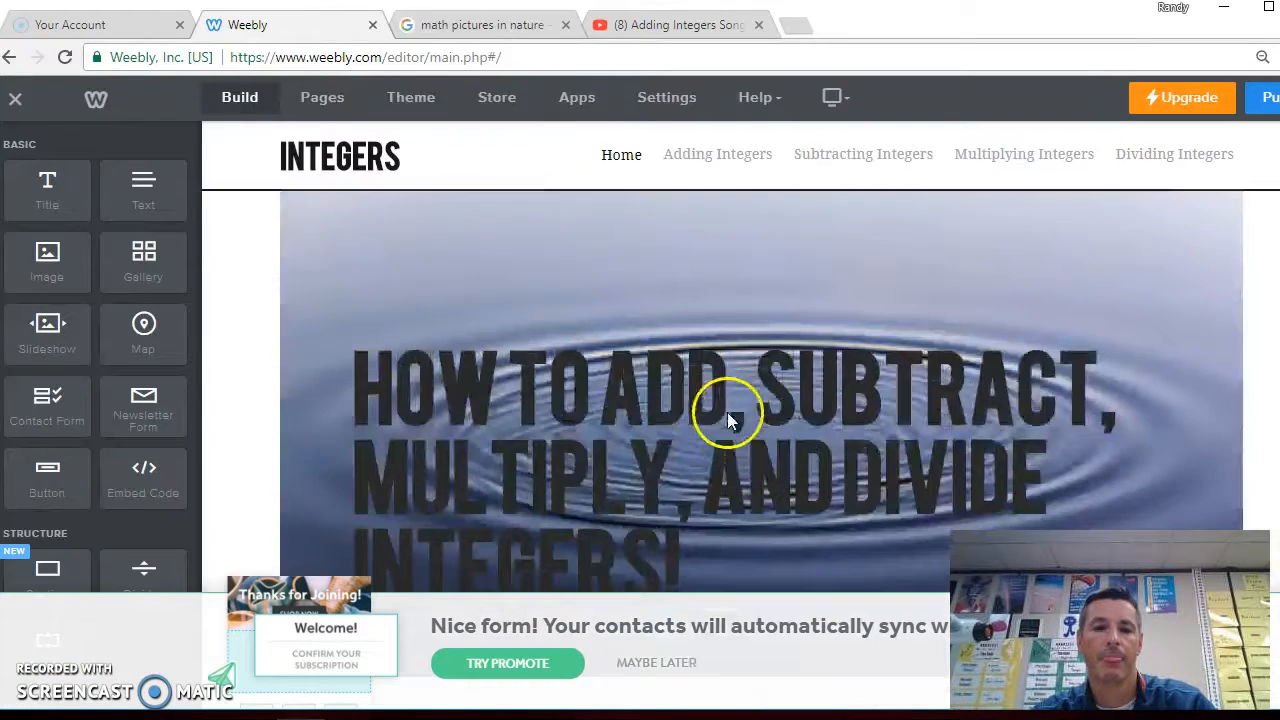